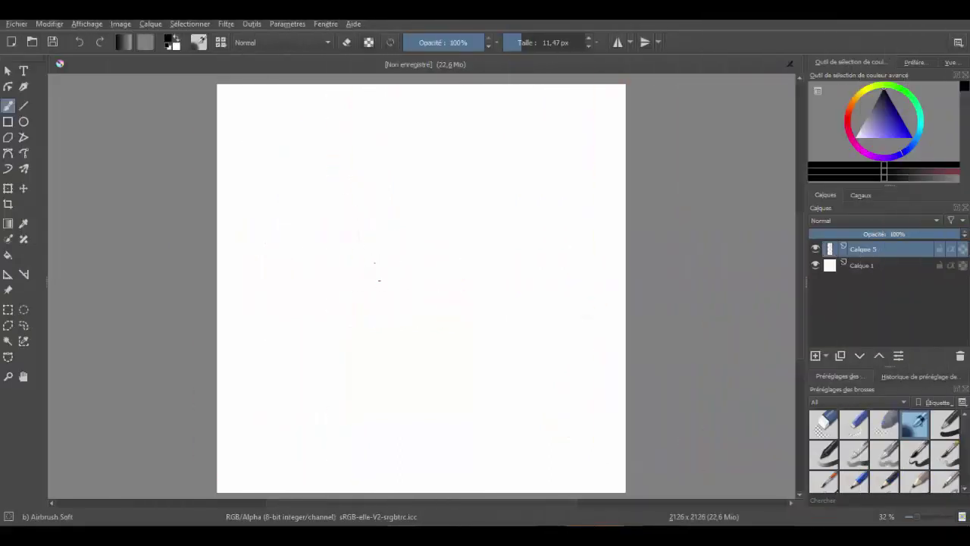
Rough in the head outline, neck, both shoulders and the right ear on Calque 5
mouse_move(379, 280)
left_mouse_down()
mouse_move(446, 152)
mouse_move(496, 193)
mouse_move(499, 294)
left_mouse_up()
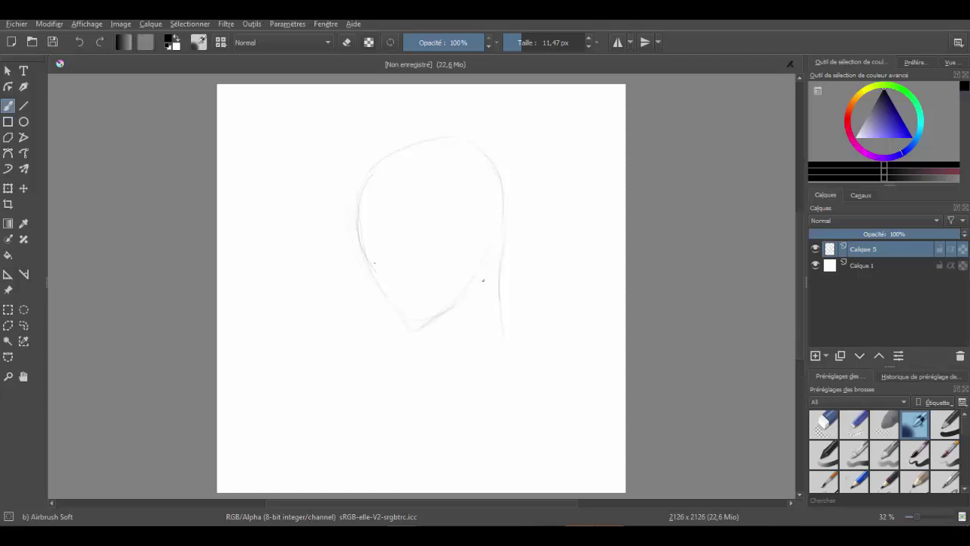
left_click_drag(450, 316, 458, 363)
left_click_drag(453, 326, 385, 422)
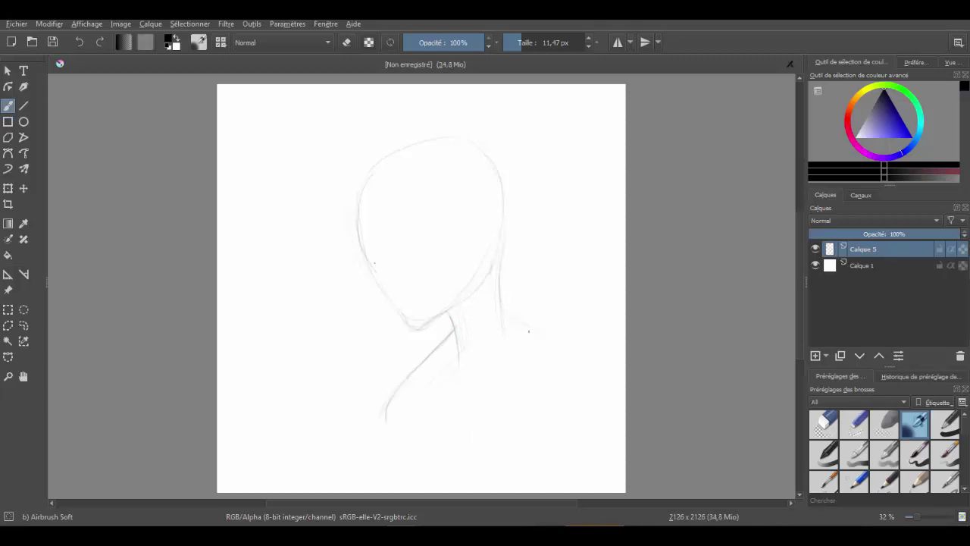
left_click_drag(503, 317, 575, 376)
mouse_move(491, 204)
left_mouse_down()
mouse_move(493, 241)
mouse_move(484, 245)
left_mouse_up()
Strengthen the head, jaw and neck contours, sketch the hairline, and fade the sketch layer
left_click_drag(361, 186, 388, 153)
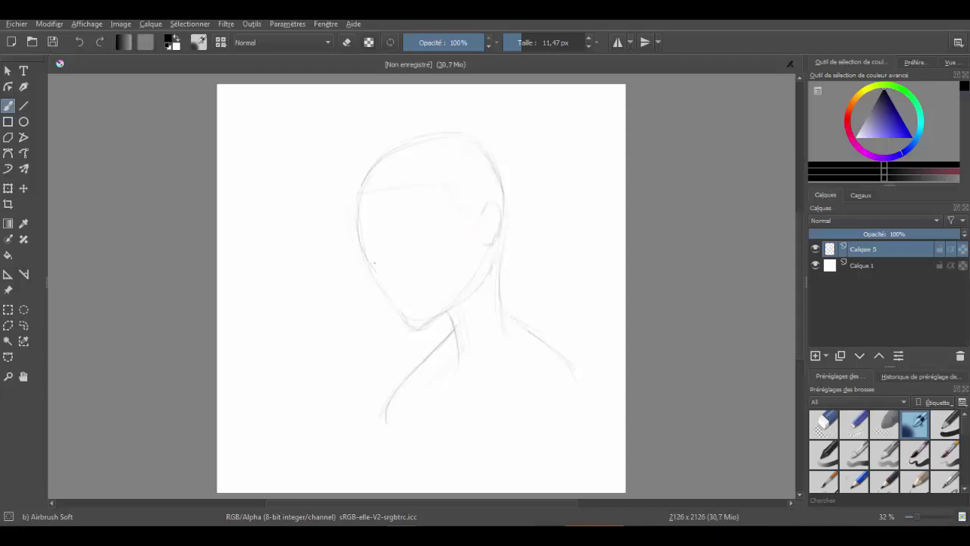
left_click_drag(505, 223, 498, 260)
left_click_drag(495, 168, 498, 306)
left_click_drag(494, 243, 502, 314)
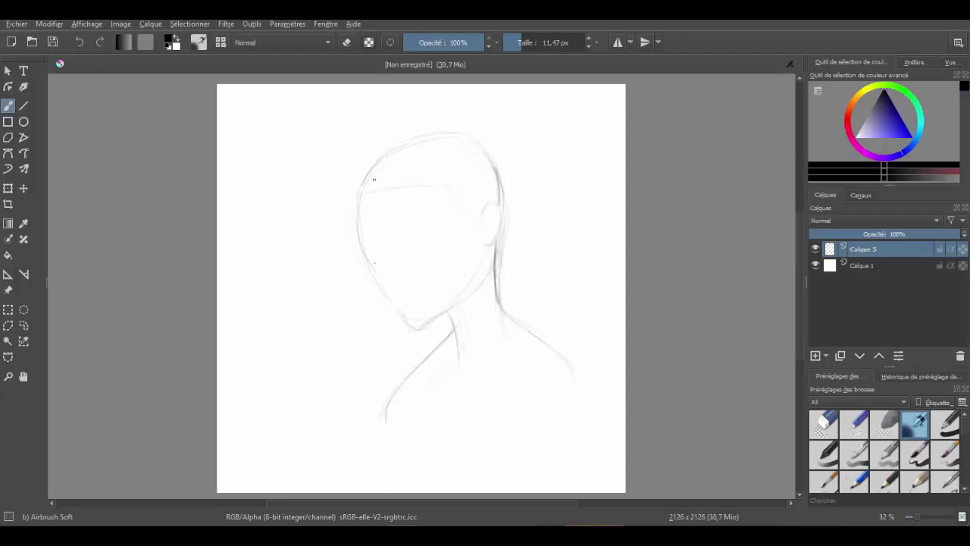
mouse_move(363, 186)
left_mouse_down()
mouse_move(448, 180)
mouse_move(481, 230)
left_mouse_up()
left_click_drag(361, 195, 403, 181)
left_click_drag(844, 234, 885, 234)
Add Calque 6 and redraw the neck, both shoulders, chin and left cheek in cleaner lines
left_click(815, 356)
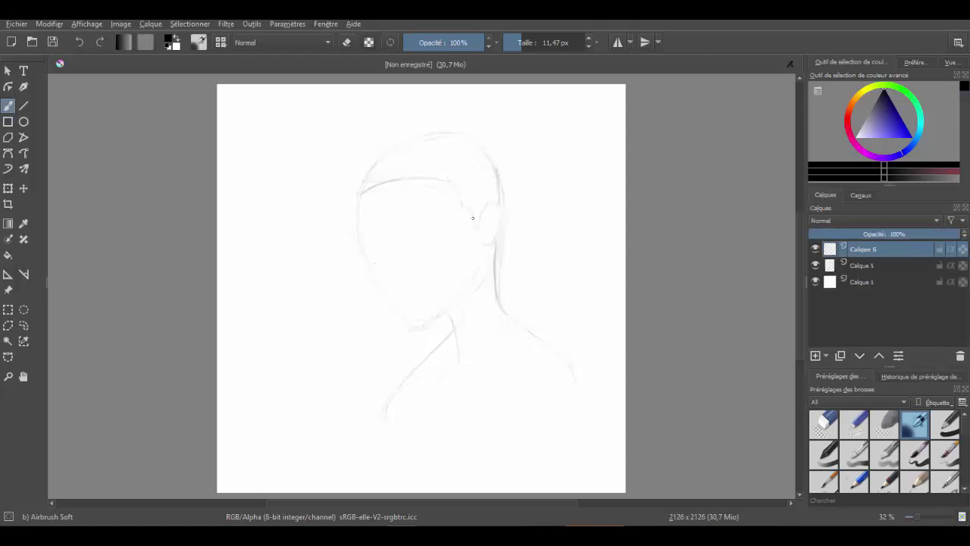
mouse_move(449, 312)
left_mouse_down()
mouse_move(453, 332)
mouse_move(393, 393)
mouse_move(386, 422)
left_mouse_up()
mouse_move(497, 285)
left_mouse_down()
mouse_move(499, 333)
mouse_move(567, 376)
left_mouse_up()
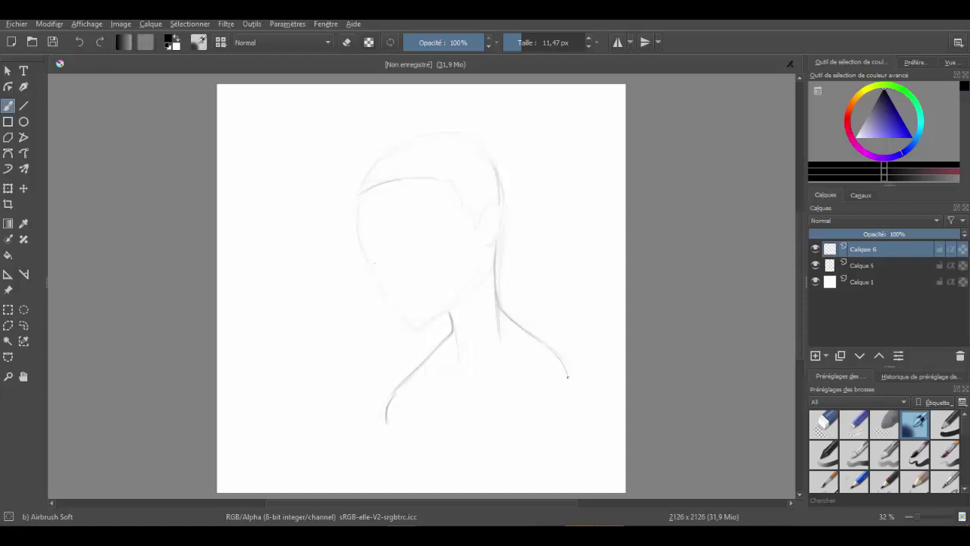
mouse_move(405, 324)
left_mouse_down()
mouse_move(432, 324)
mouse_move(456, 303)
left_mouse_up()
left_click_drag(357, 192, 405, 324)
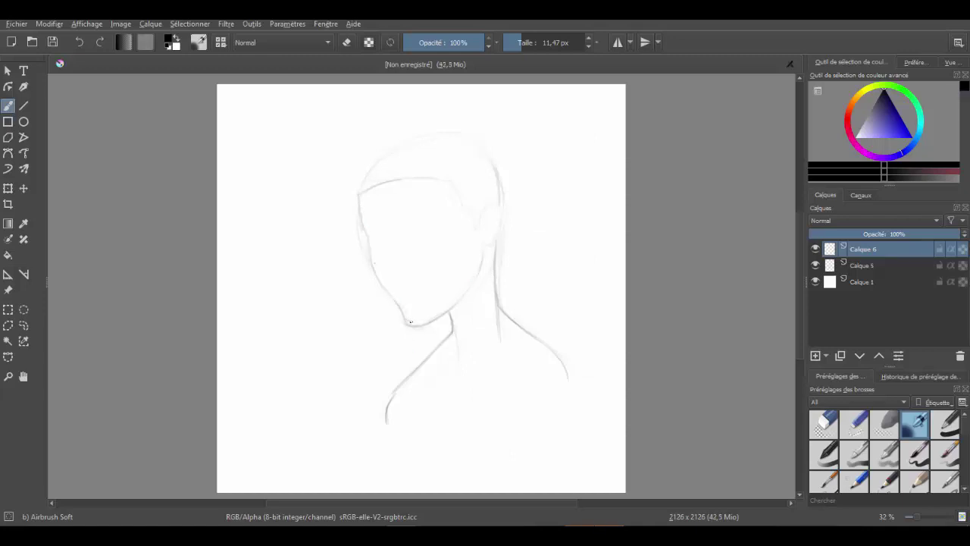
Redraw the right side of the face and the top of the head, toggling eraser mode
key("e")
left_click(347, 42)
mouse_move(452, 180)
left_mouse_down()
mouse_move(476, 228)
mouse_move(497, 210)
mouse_move(482, 249)
left_mouse_up()
mouse_move(361, 192)
left_mouse_down()
mouse_move(372, 163)
mouse_move(445, 133)
mouse_move(496, 194)
left_mouse_up()
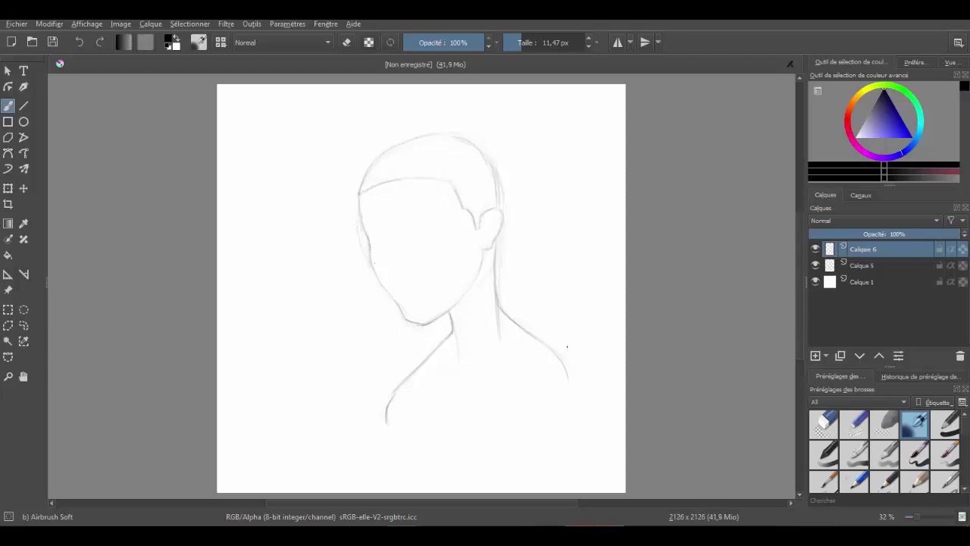
key("Page_Down")
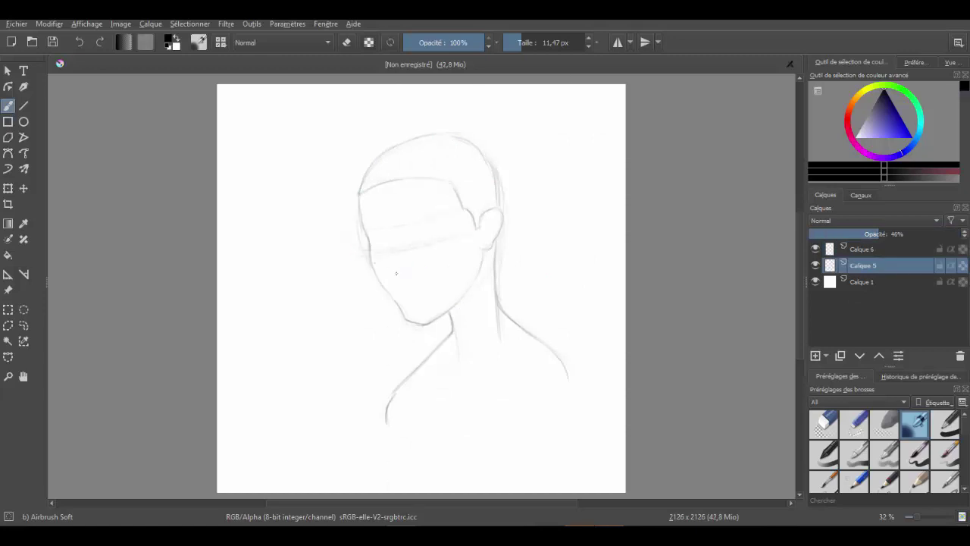
Try faint strokes around the eyes and brow, undoing each with Ctrl+Z
left_click_drag(409, 275, 398, 268)
key("ctrl+z")
key("ctrl+z")
left_click_drag(429, 237, 453, 235)
key("ctrl+z")
left_click_drag(395, 244, 373, 234)
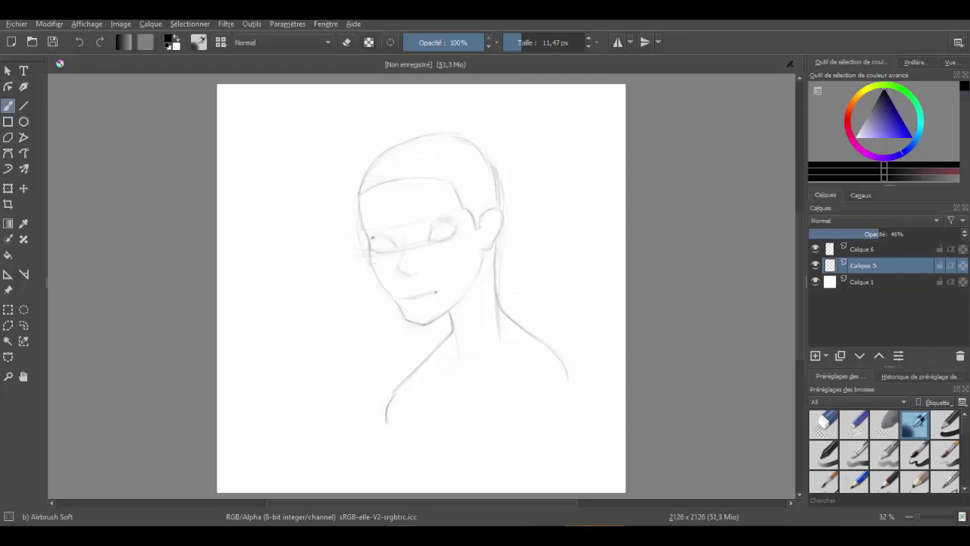
key("ctrl+z")
mouse_move(422, 229)
left_mouse_down()
mouse_move(451, 210)
mouse_move(422, 214)
left_mouse_up()
key("ctrl+z")
left_click_drag(423, 206, 441, 200)
key("e")
Erase the stray forehead line on Calque 5 and sketch both eyebrows
left_click(850, 249)
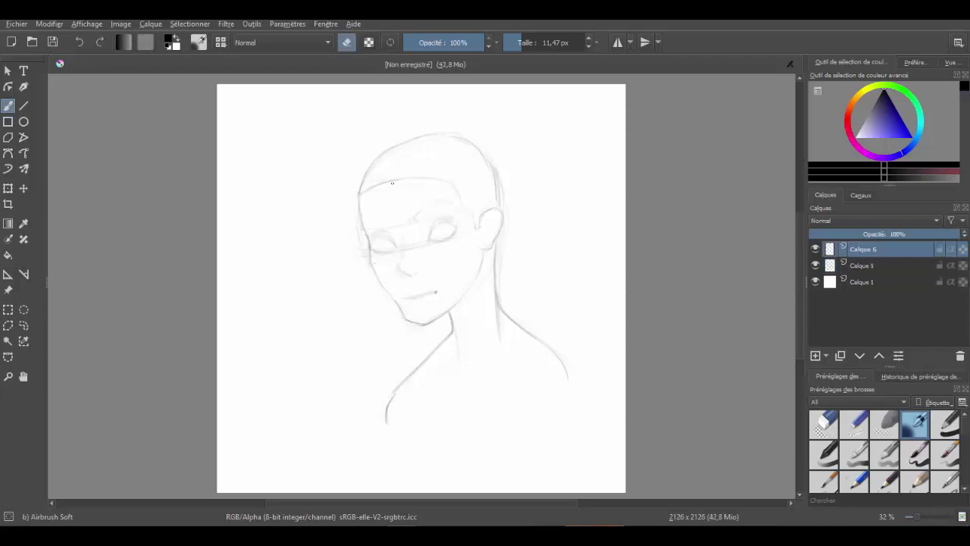
key("Page_Down")
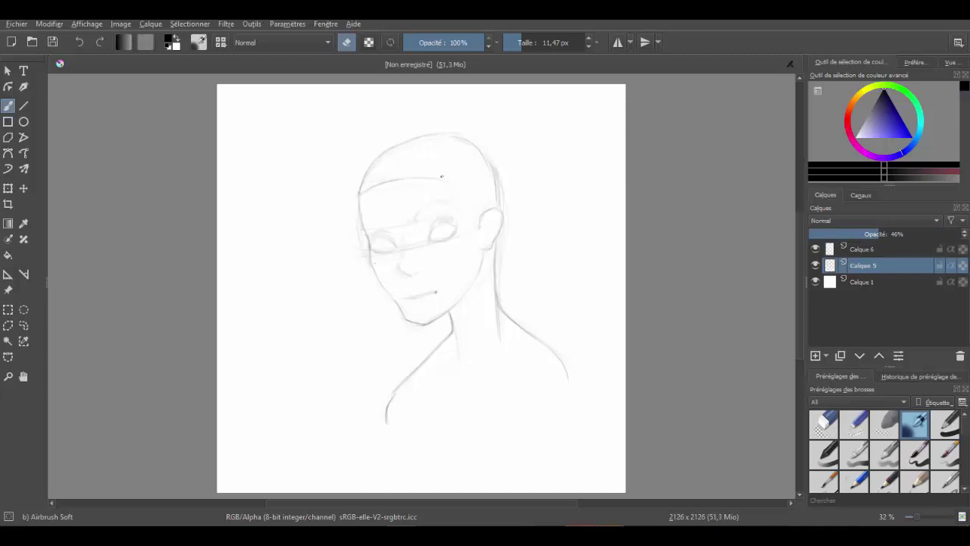
left_click_drag(442, 177, 382, 184)
left_click_drag(415, 214, 456, 204)
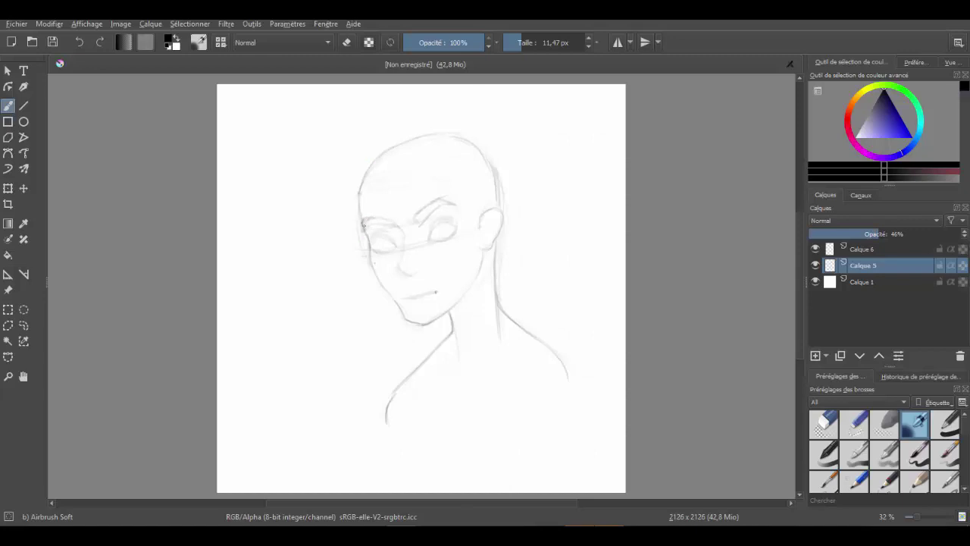
mouse_move(362, 221)
left_mouse_down()
mouse_move(395, 220)
mouse_move(403, 231)
left_mouse_up()
Sketch the forehead hairline and a taller skull arc, then toggle the layer's visibility to check
mouse_move(394, 171)
left_mouse_down()
mouse_move(362, 187)
mouse_move(448, 169)
mouse_move(471, 196)
left_mouse_up()
mouse_move(358, 184)
left_mouse_down()
mouse_move(455, 121)
mouse_move(496, 143)
mouse_move(504, 192)
left_mouse_up()
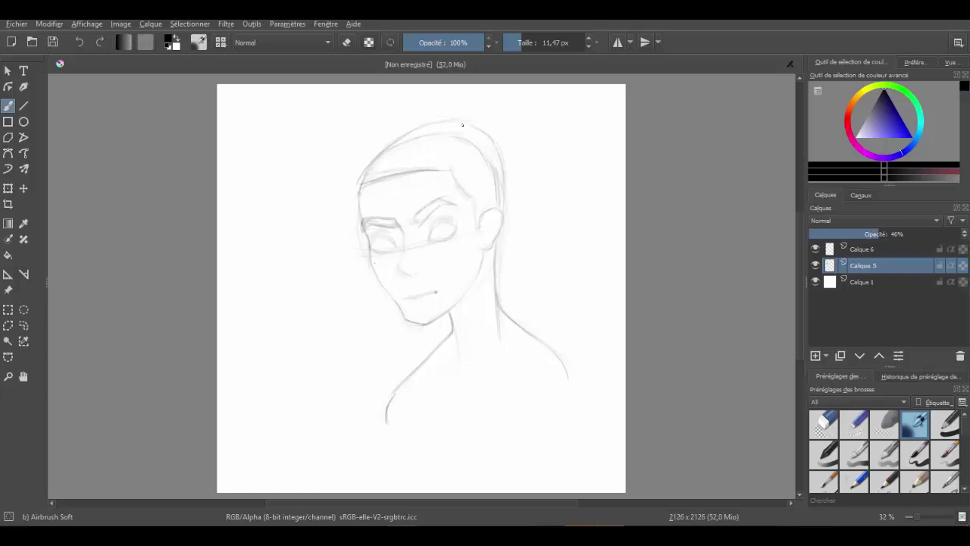
left_click(816, 265)
left_click(815, 249)
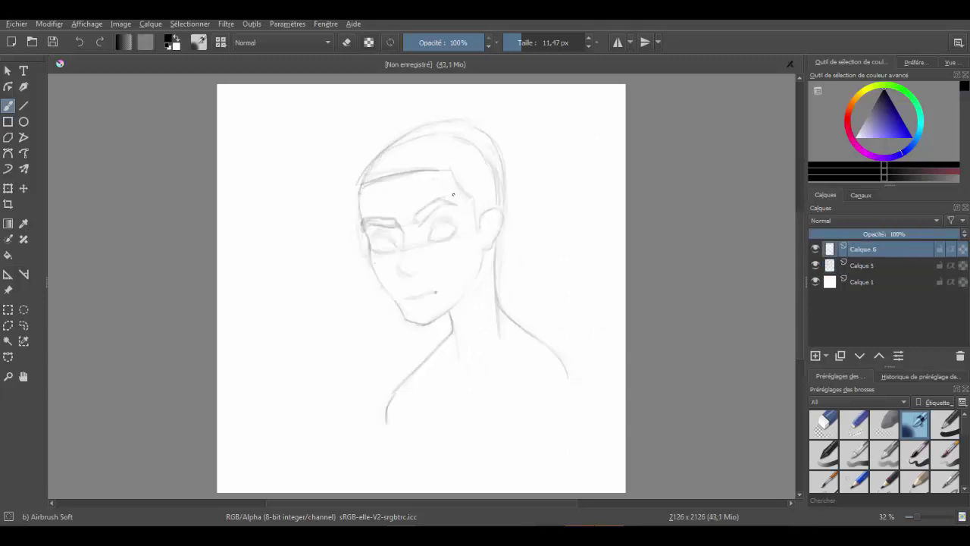
Lower Calque 5 to 38% opacity and draw the nose bridge and nostril on Calque 6
left_click_drag(879, 234, 864, 233)
left_click(864, 248)
mouse_move(395, 267)
left_mouse_down()
mouse_move(414, 273)
mouse_move(395, 270)
left_mouse_up()
left_click_drag(396, 226, 395, 254)
Draw the thick right eyebrow and both eye outlines, then hide the Calque 5 sketch
left_click_drag(415, 222, 453, 203)
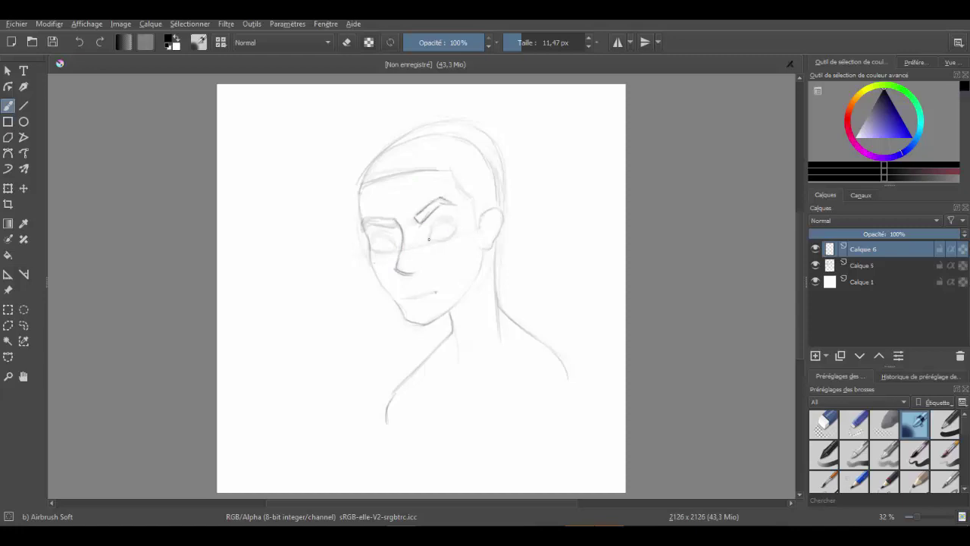
mouse_move(429, 239)
left_mouse_down()
mouse_move(458, 223)
mouse_move(434, 242)
mouse_move(451, 231)
mouse_move(453, 219)
left_mouse_up()
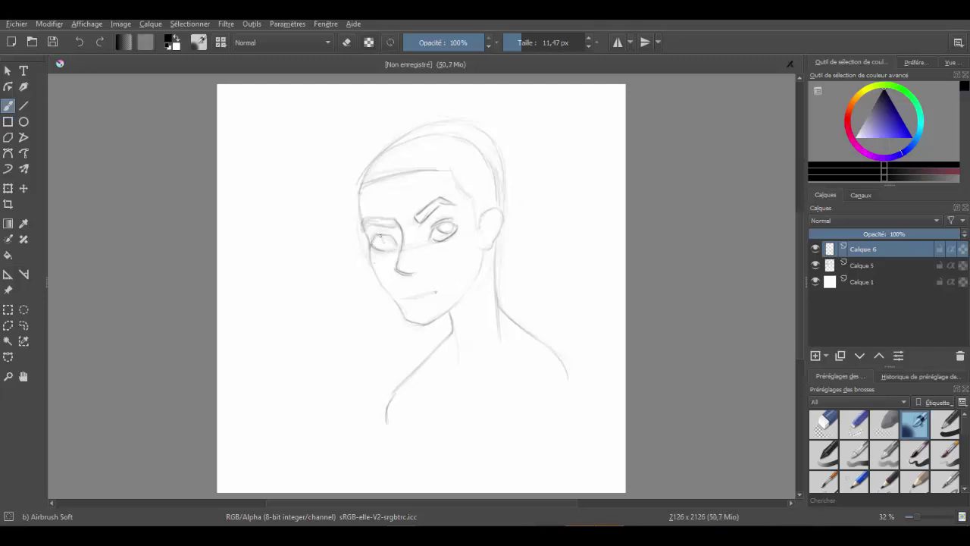
mouse_move(383, 244)
left_mouse_down()
mouse_move(395, 247)
mouse_move(373, 235)
mouse_move(394, 226)
mouse_move(363, 224)
left_mouse_up()
left_click(816, 265)
left_click(816, 266)
left_click(346, 42)
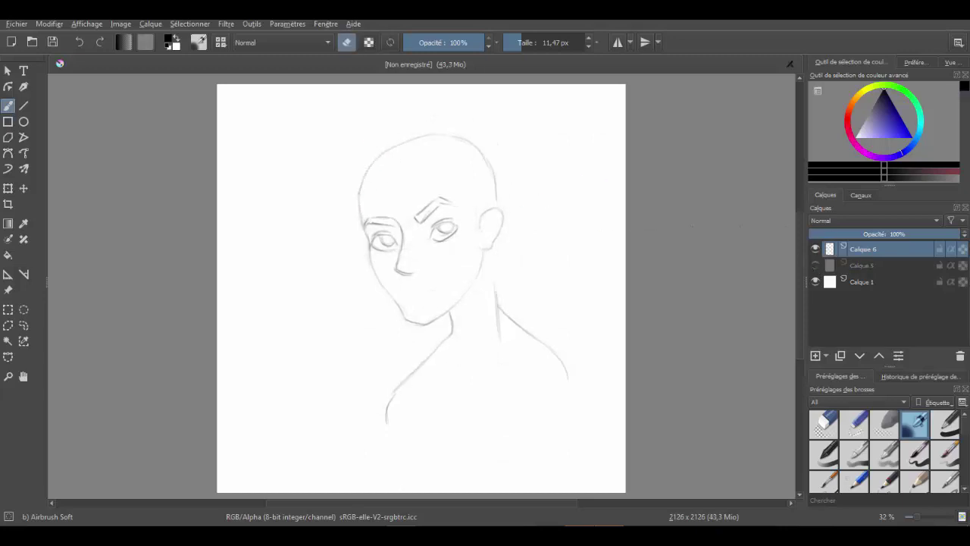
Draw a new forehead hairline and darken the left, top and right head outline
key("e")
left_click_drag(359, 191, 431, 171)
left_click_drag(496, 185, 499, 209)
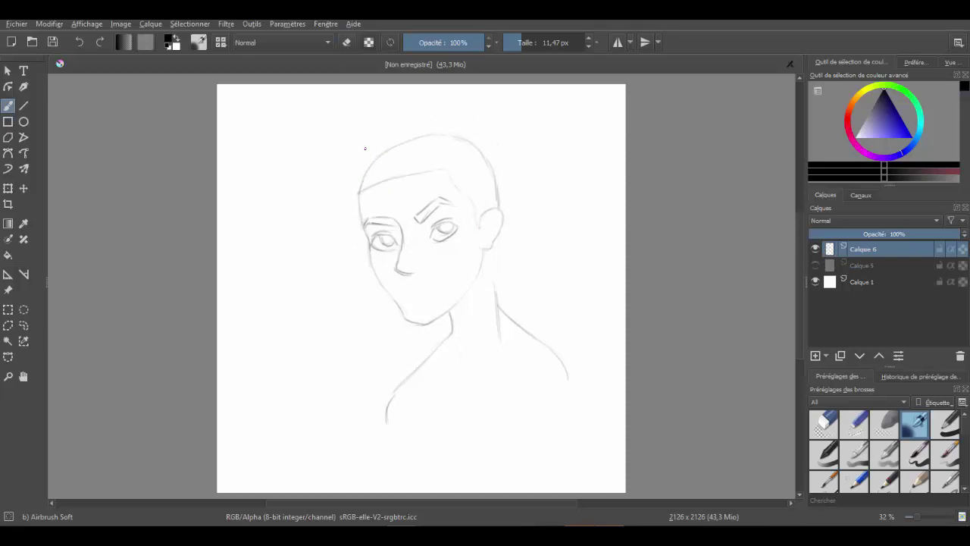
mouse_move(358, 192)
left_mouse_down()
mouse_move(413, 137)
mouse_move(438, 130)
left_mouse_up()
Erase and redraw parts of the crown and right head outline, undoing unwanted erasing
left_click(347, 43)
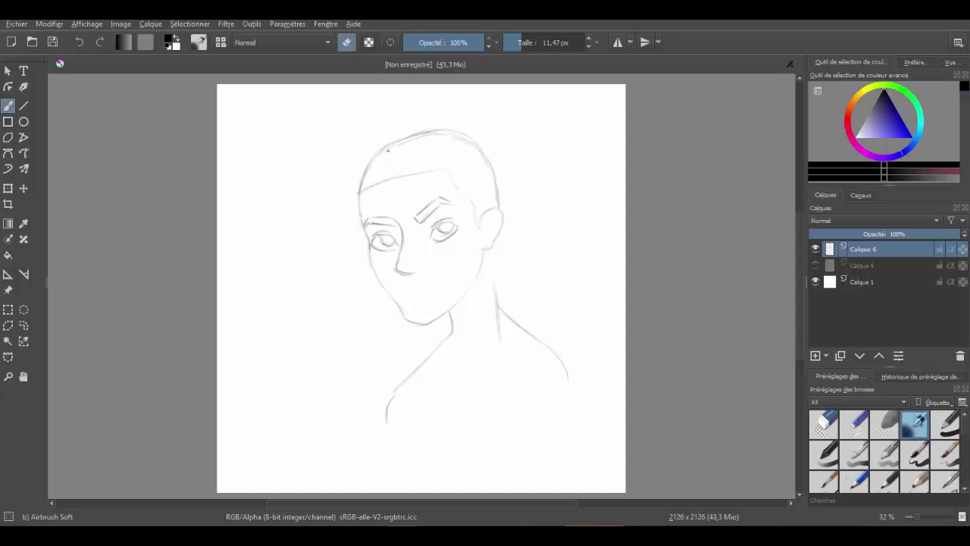
left_click_drag(415, 140, 385, 150)
key("ctrl+z")
key("e")
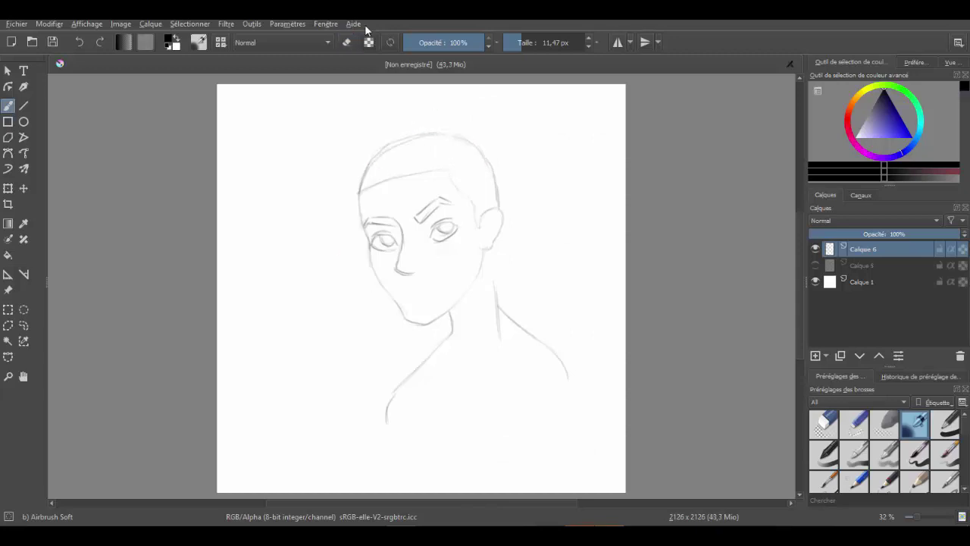
key("e")
left_click_drag(393, 147, 411, 147)
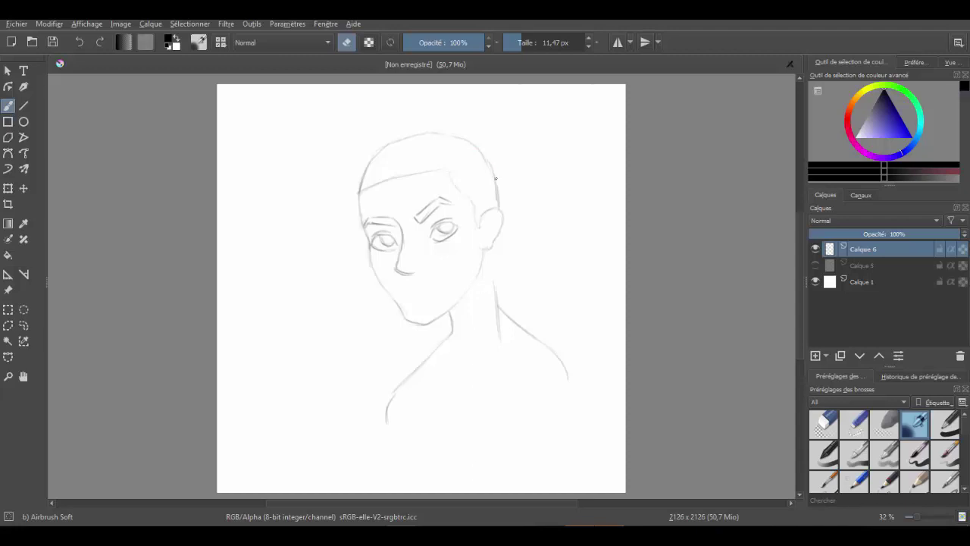
left_click_drag(495, 179, 497, 198)
key("e")
key("ctrl+z")
key("ctrl+z")
left_click_drag(432, 133, 471, 142)
left_click_drag(491, 206, 493, 177)
key("e")
Draw the mouth line with dark corners, darken the right neck and sketch chest lines
left_click(815, 266)
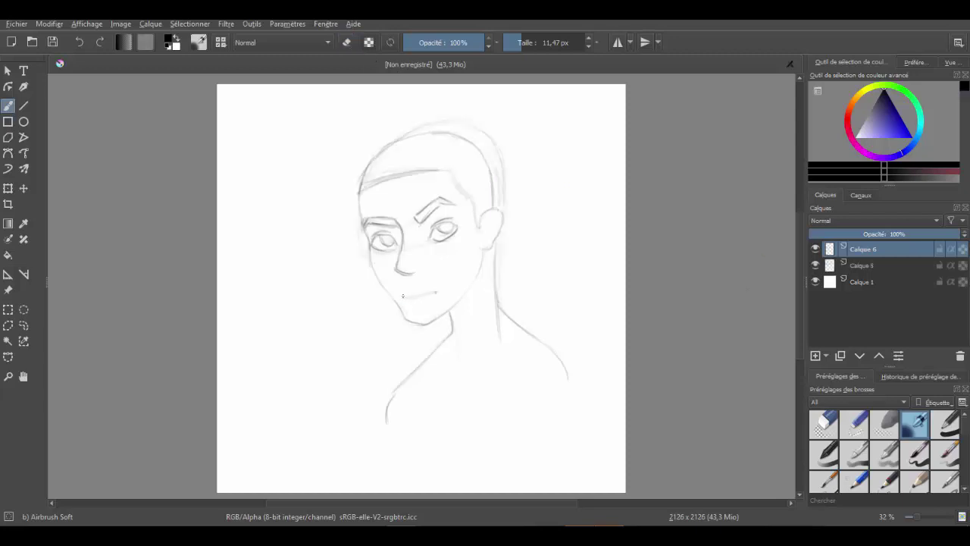
left_click_drag(402, 296, 434, 293)
left_click(403, 296)
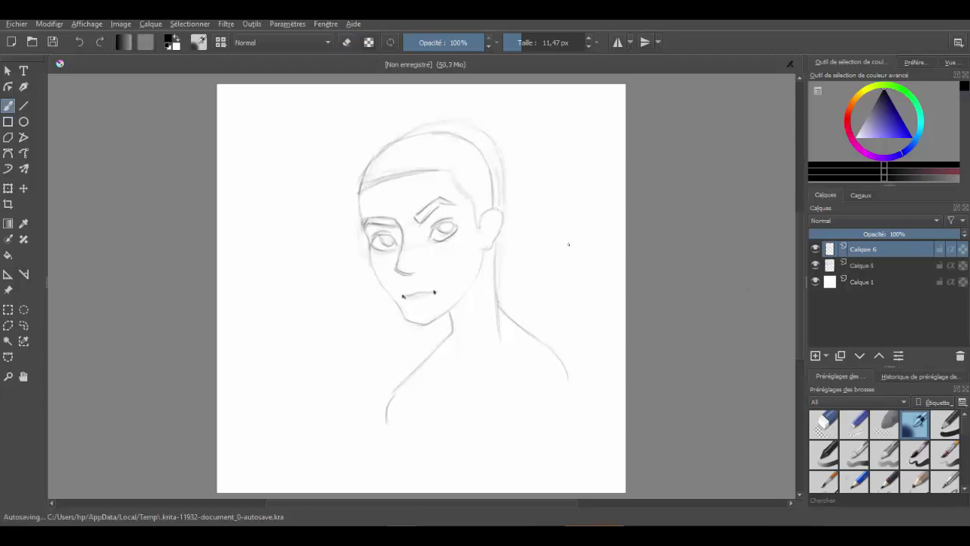
left_click(815, 265)
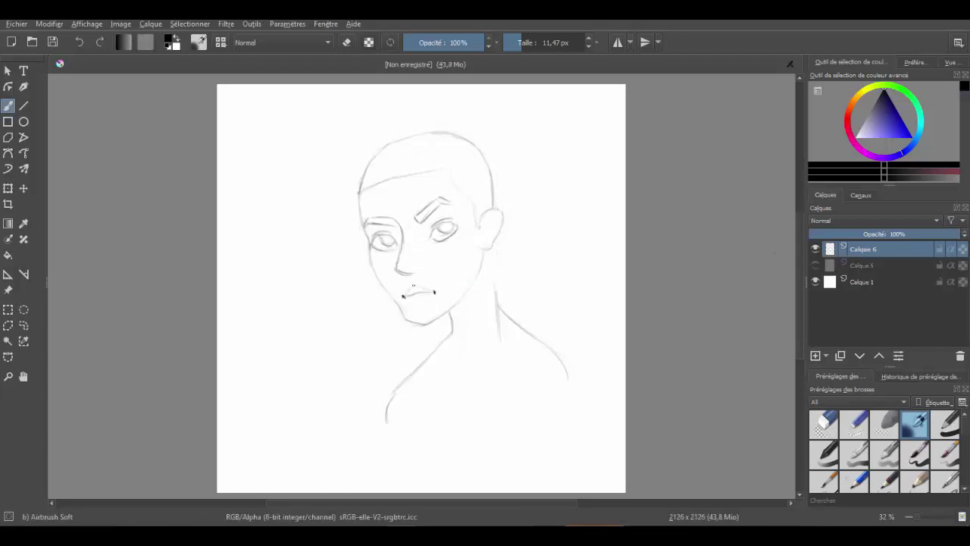
left_click_drag(404, 297, 410, 297)
left_click_drag(491, 291, 500, 338)
left_click_drag(407, 362, 453, 447)
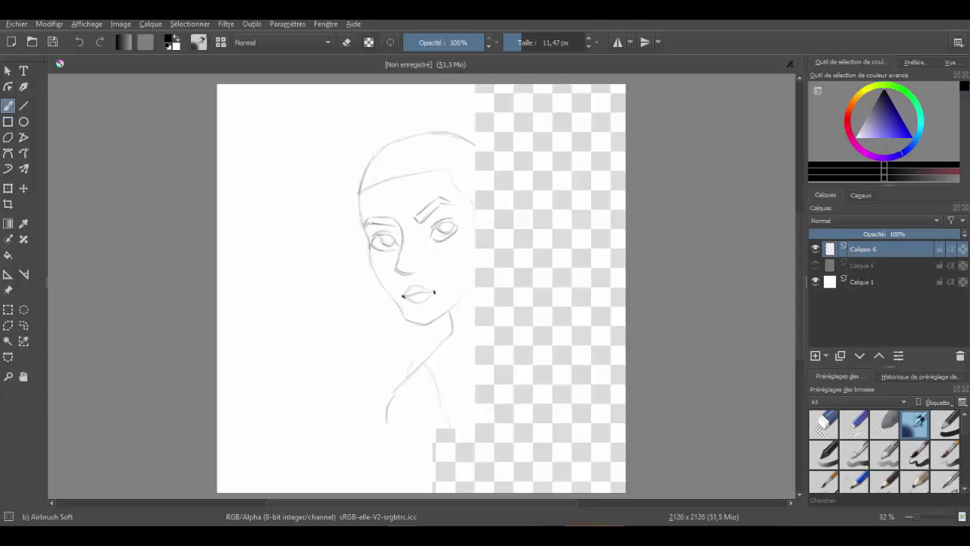
Add collarbone and right shoulder strokes, lightening parts of the neck and shoulder in eraser mode
mouse_move(408, 377)
left_mouse_down()
mouse_move(417, 362)
mouse_move(429, 374)
mouse_move(433, 366)
mouse_move(450, 401)
left_mouse_up()
left_click_drag(486, 435, 534, 401)
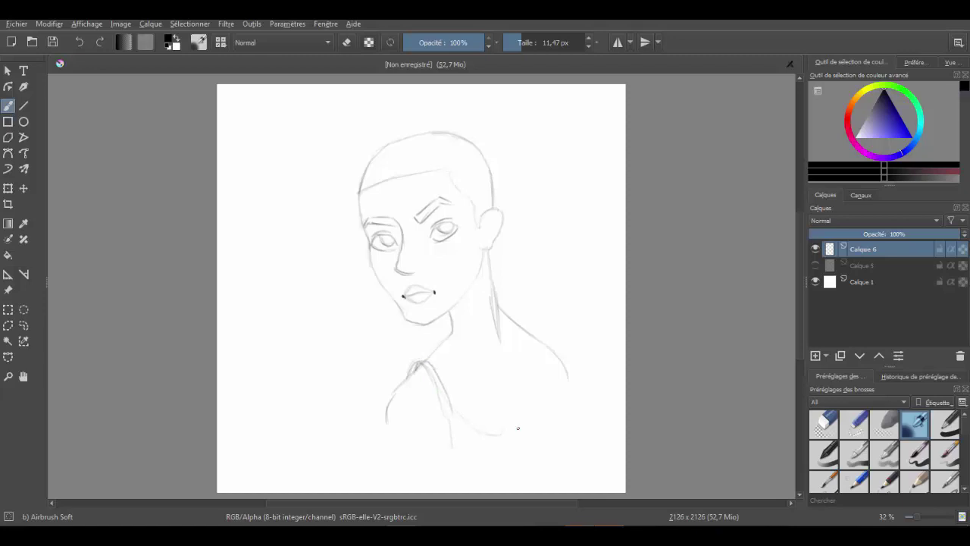
mouse_move(502, 322)
left_mouse_down()
mouse_move(567, 371)
mouse_move(522, 388)
left_mouse_up()
mouse_move(530, 335)
left_mouse_down()
mouse_move(523, 384)
mouse_move(544, 426)
left_mouse_up()
mouse_move(498, 290)
left_mouse_down()
mouse_move(497, 307)
mouse_move(529, 332)
mouse_move(504, 318)
left_mouse_up()
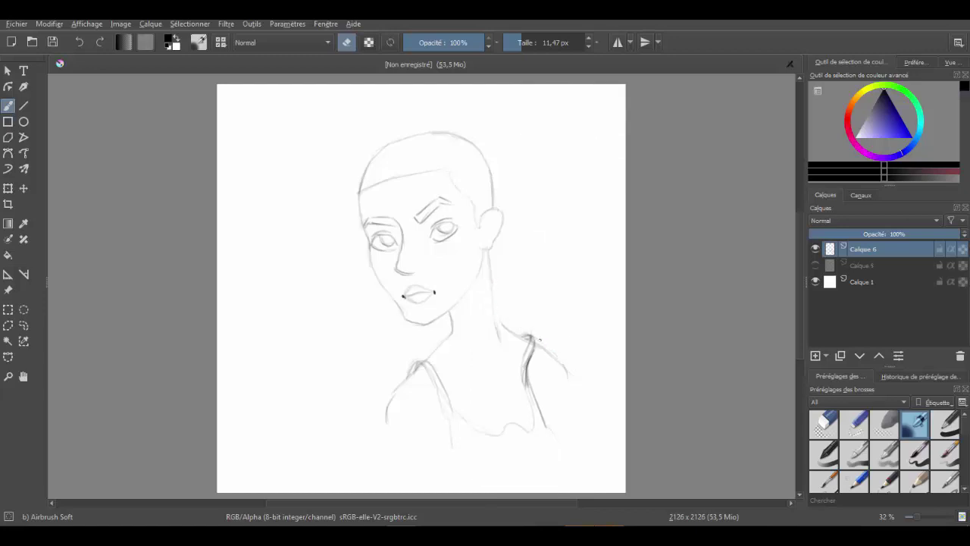
left_click_drag(523, 373, 523, 378)
key("e")
Darken the right neck, left strap and right torso lines, and curve the chest's bottom edge
left_click_drag(486, 254, 495, 327)
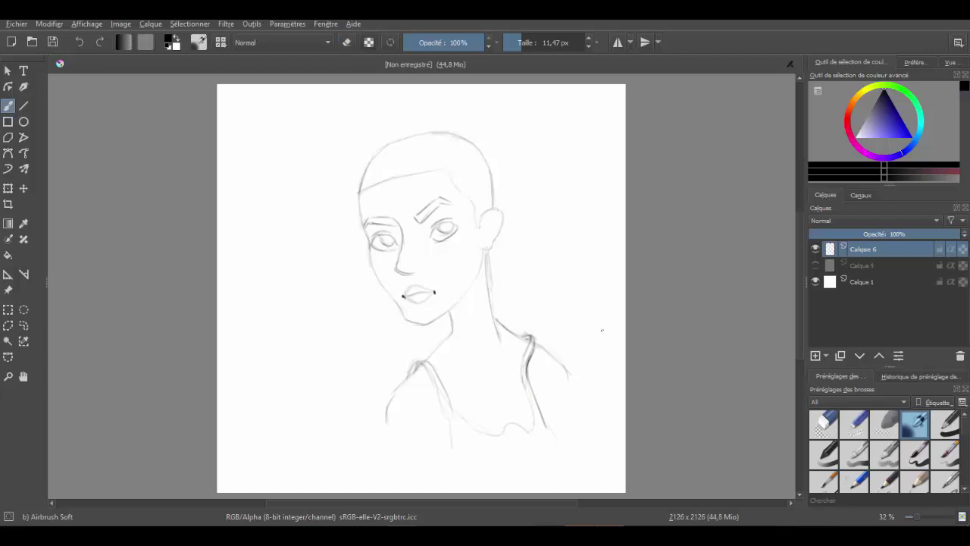
left_click_drag(504, 426, 533, 429)
left_click_drag(438, 386, 472, 427)
mouse_move(428, 373)
left_mouse_down()
mouse_move(451, 417)
mouse_move(456, 462)
left_mouse_up()
left_click_drag(388, 423, 561, 437)
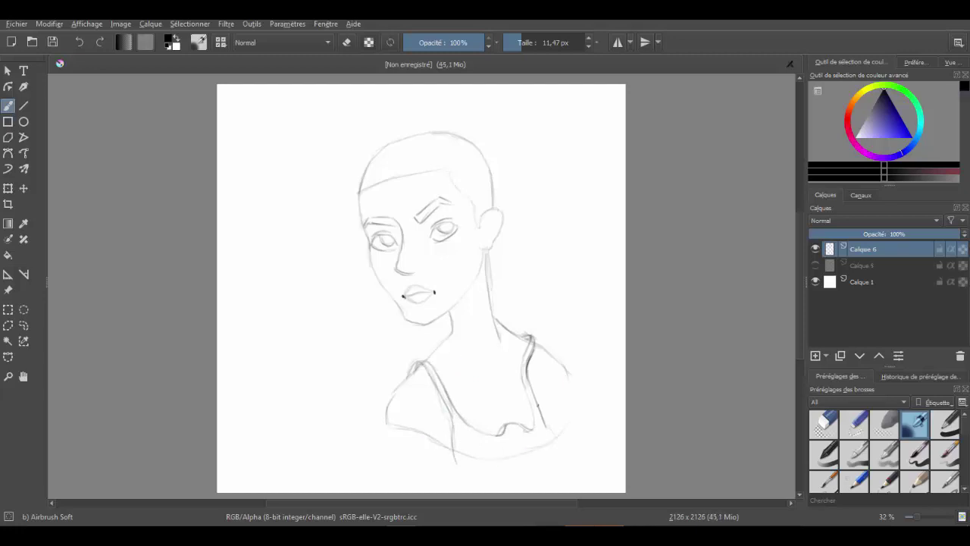
left_click_drag(568, 374, 555, 411)
Move the Calque 6 figure up and to the left with the Move tool
left_click(23, 188)
left_click_drag(463, 294, 429, 278)
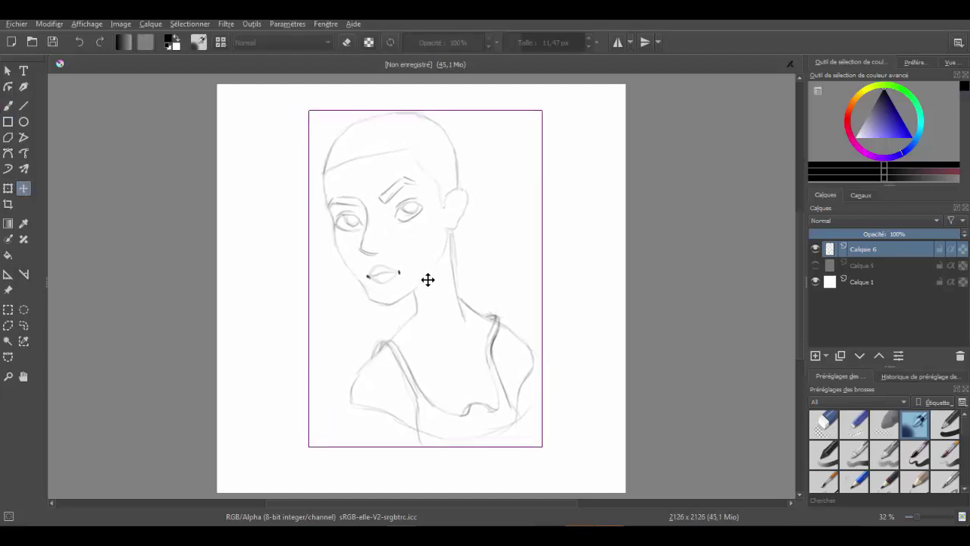
key("b")
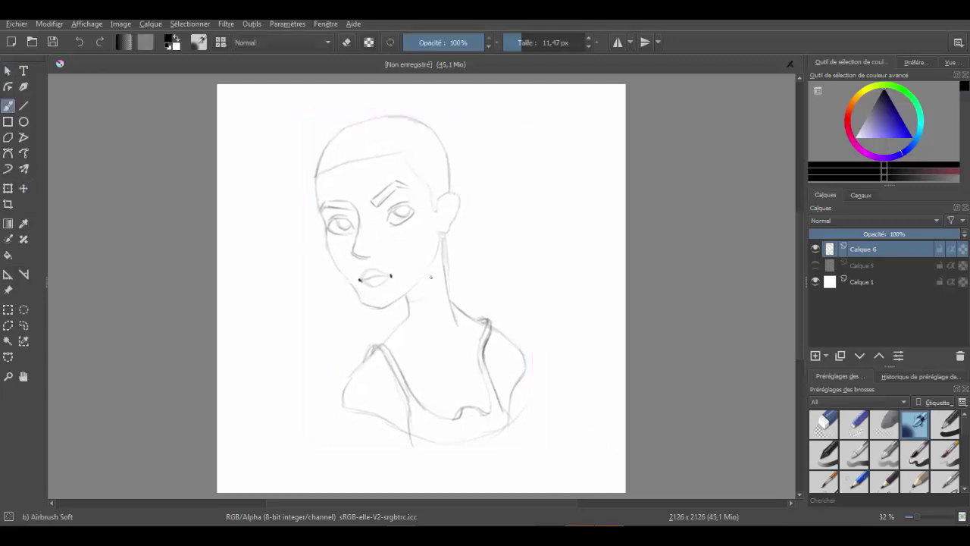
Add Calque 7 and sketch faint strokes along the shoulder on it
left_click(816, 356)
mouse_move(438, 259)
left_mouse_down()
mouse_move(446, 327)
mouse_move(371, 380)
left_mouse_up()
left_click_drag(482, 322, 490, 347)
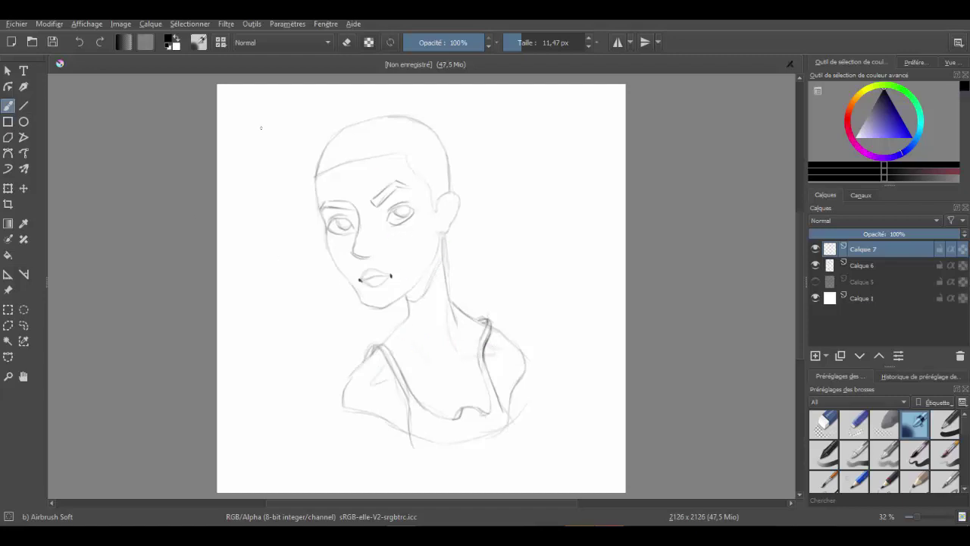
Add Calque 8 and pick a light tan skin colour in the colour triangle
left_click(824, 355)
left_click(855, 106)
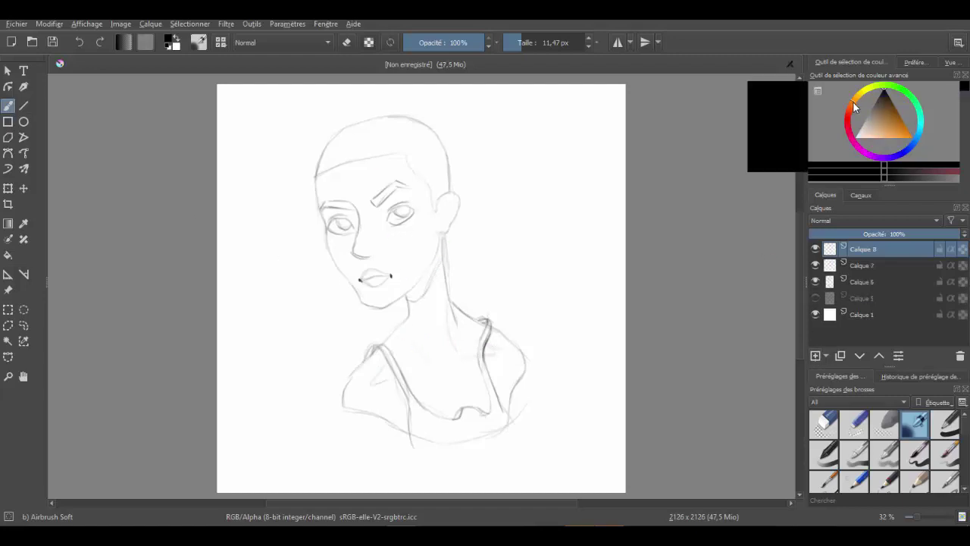
left_click(883, 118)
left_click_drag(883, 118, 879, 126)
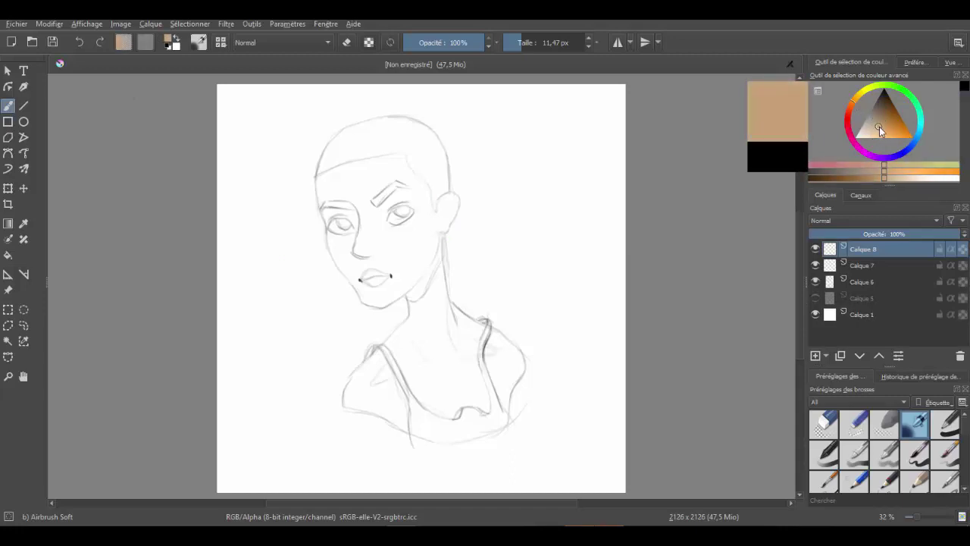
left_click(875, 176)
Test tan strokes around the head, undoing stray ones, and move Calque 8 below the sketch layers
key("bracketright")
key("bracketright")
key("bracketright")
mouse_move(363, 181)
left_mouse_down()
mouse_move(363, 212)
mouse_move(353, 217)
left_mouse_up()
key("ctrl+z")
left_click_drag(561, 152, 569, 216)
key("ctrl+z")
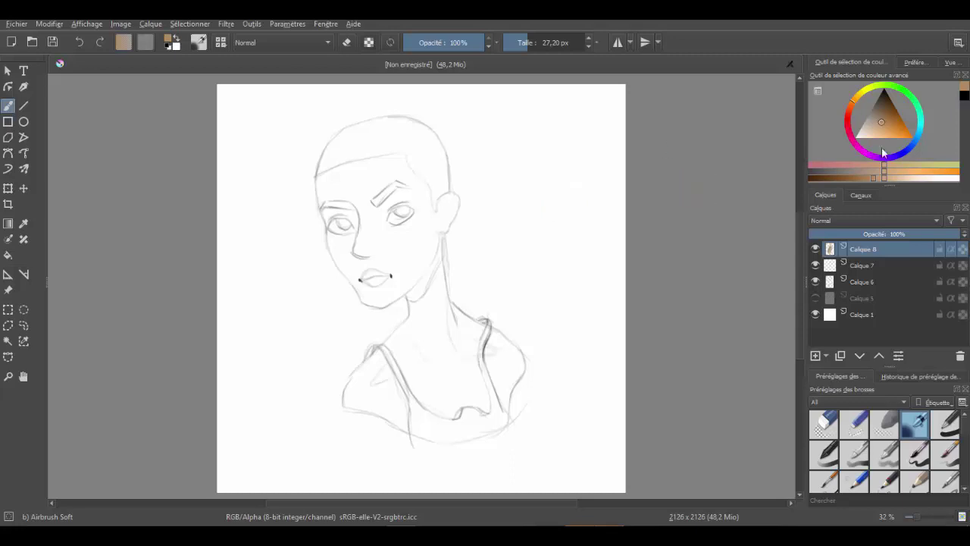
left_click(885, 177)
left_click_drag(561, 148, 535, 242)
key("ctrl+z")
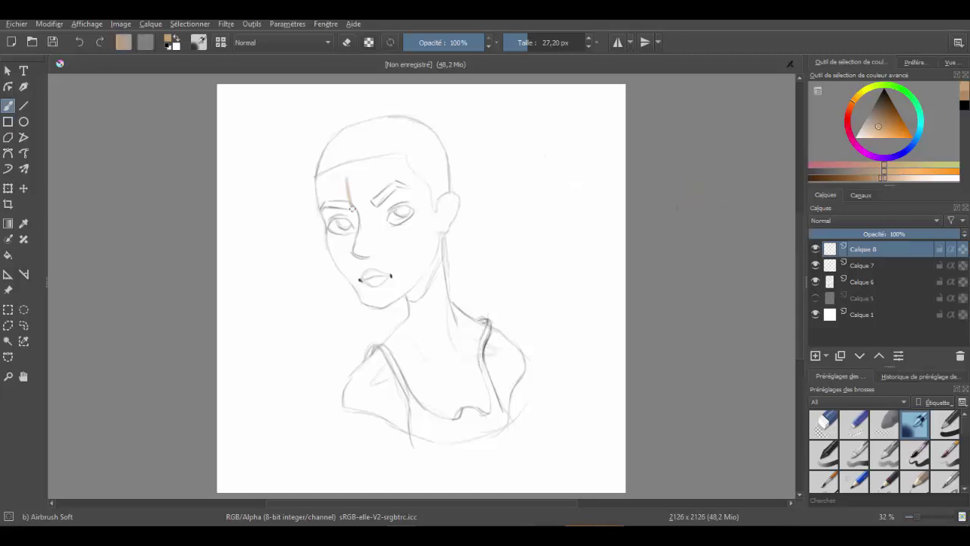
mouse_move(364, 225)
left_mouse_down()
mouse_move(360, 179)
mouse_move(383, 227)
left_mouse_up()
left_click_drag(859, 248, 860, 290)
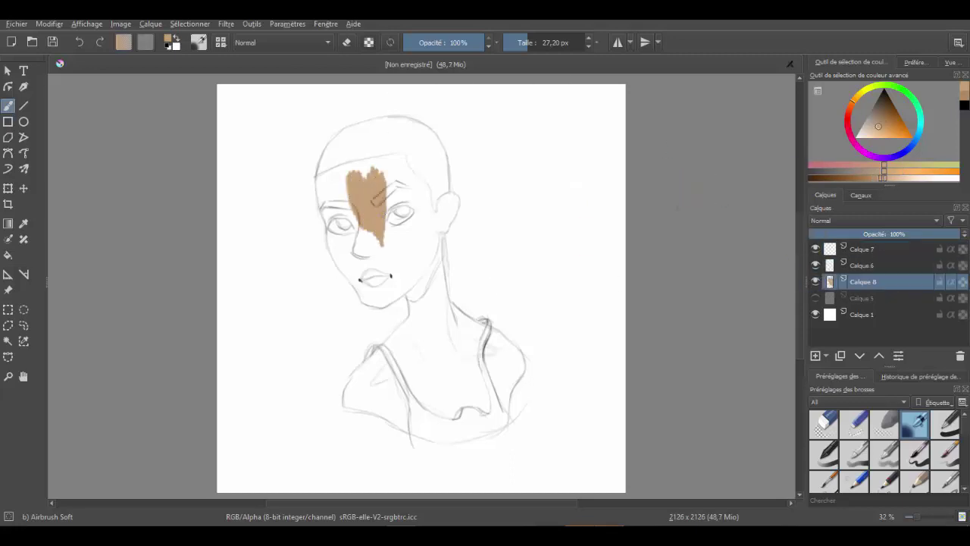
mouse_move(382, 212)
left_mouse_down()
mouse_move(390, 173)
mouse_move(417, 178)
mouse_move(429, 216)
left_mouse_up()
Paint tan along the brow and skull edges, resizing the brush to about 15 then 27 px
mouse_move(425, 175)
left_mouse_down()
mouse_move(440, 224)
mouse_move(436, 135)
mouse_move(447, 189)
left_mouse_up()
key("bracketleft")
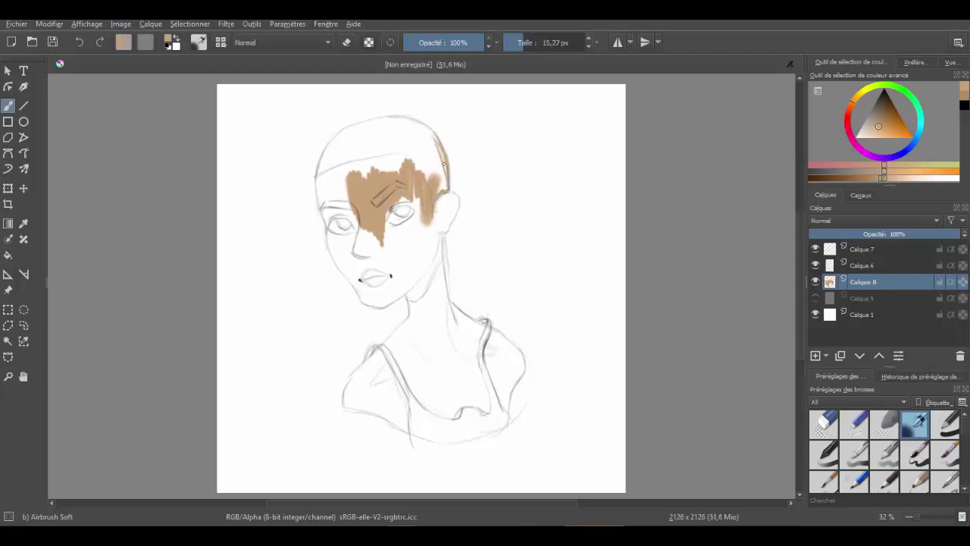
left_click_drag(438, 144, 446, 179)
mouse_move(321, 209)
left_mouse_down()
mouse_move(330, 143)
mouse_move(388, 118)
left_mouse_up()
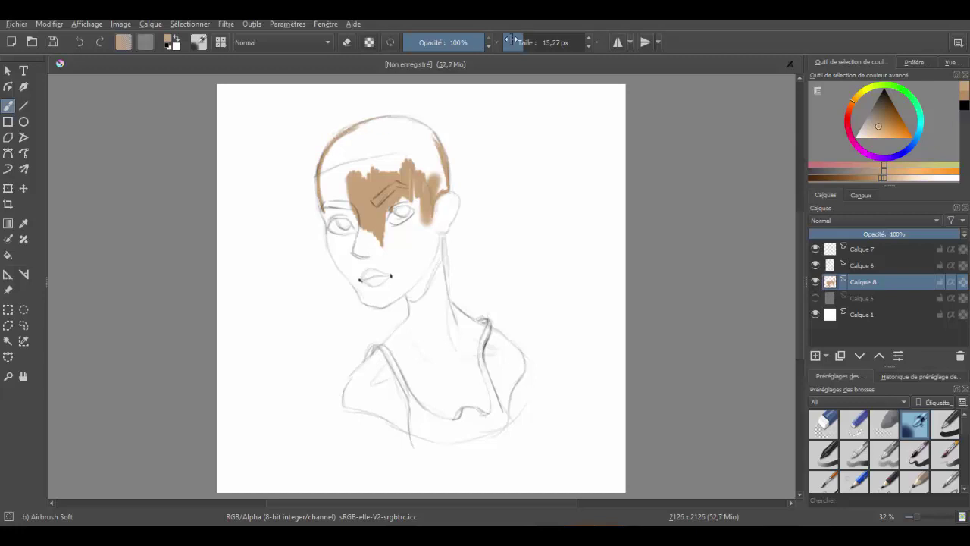
left_click_drag(513, 40, 534, 40)
mouse_move(387, 119)
left_mouse_down()
mouse_move(428, 125)
mouse_move(447, 150)
left_mouse_up()
key("e")
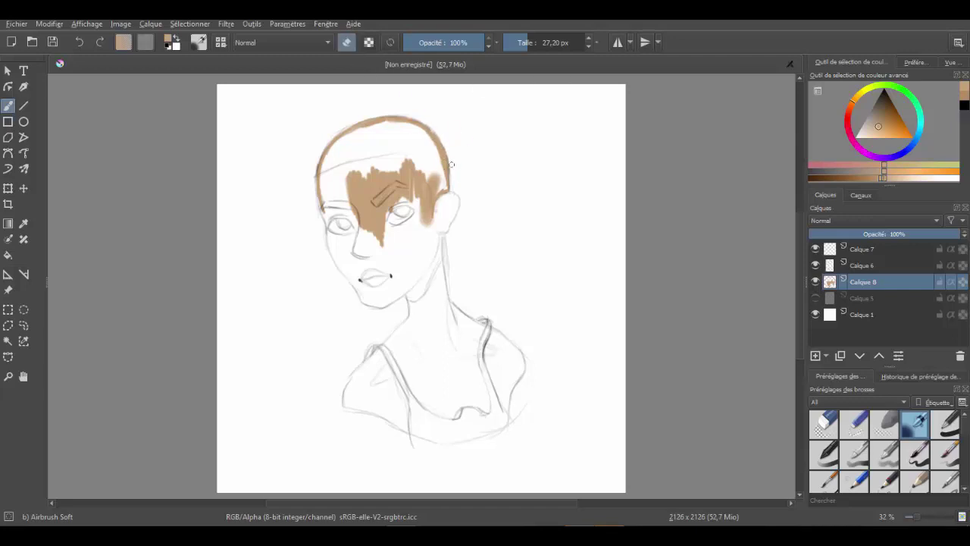
key("e")
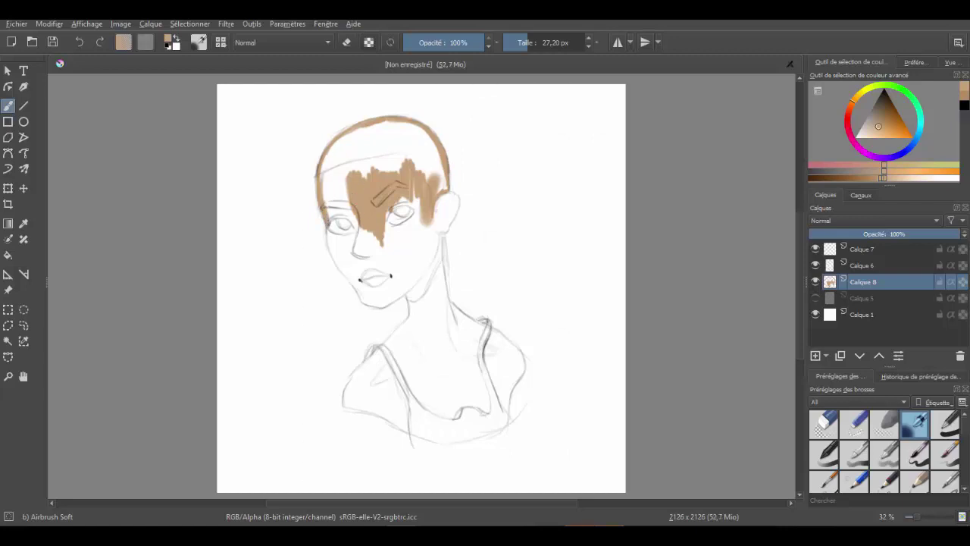
Outline the left cheek, jaw, shoulders and lower torso in tan
mouse_move(331, 244)
left_mouse_down()
mouse_move(356, 282)
mouse_move(388, 300)
mouse_move(451, 219)
mouse_move(455, 200)
mouse_move(444, 303)
left_mouse_up()
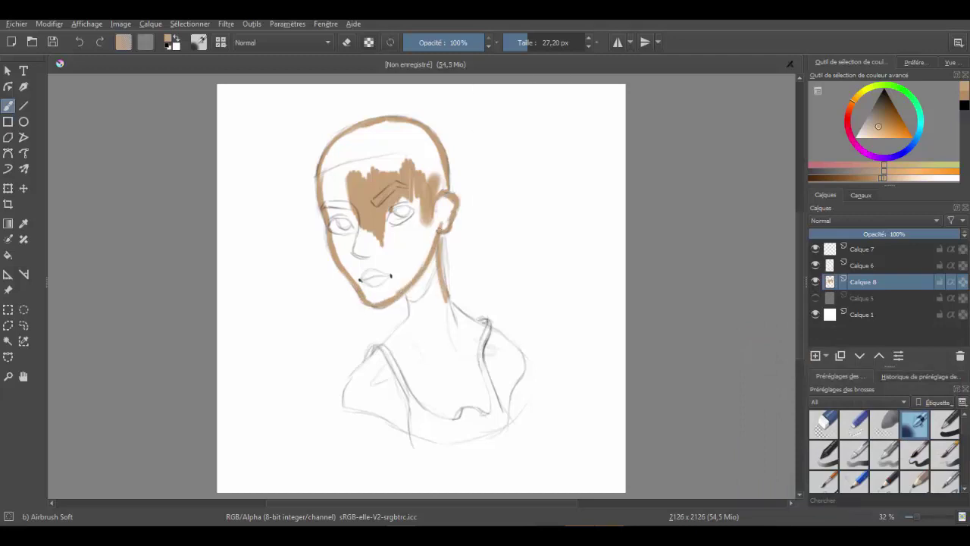
mouse_move(346, 406)
left_mouse_down()
mouse_move(364, 366)
mouse_move(418, 308)
mouse_move(523, 356)
left_mouse_up()
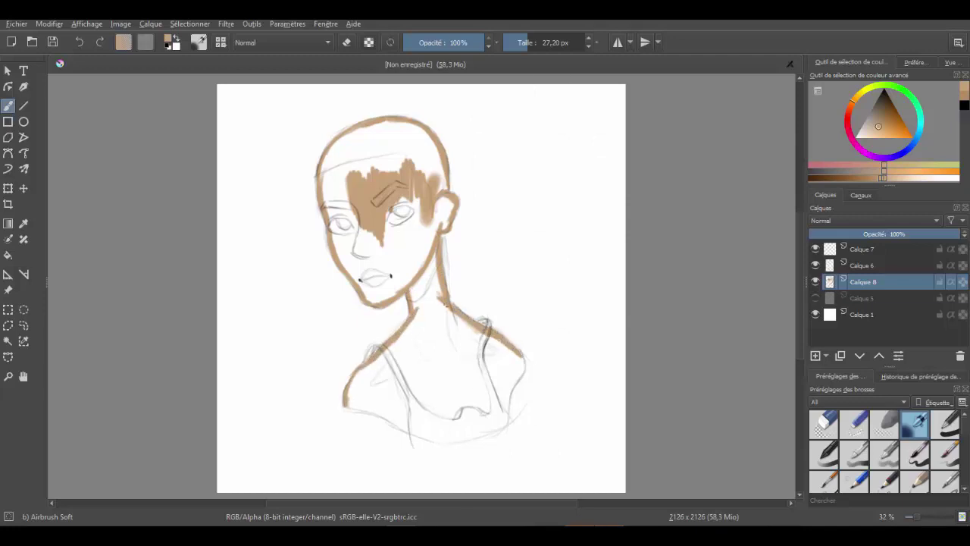
left_click_drag(345, 403, 409, 431)
left_click_drag(523, 357, 505, 414)
With a 60 px brush, fill the head, face, neck, shoulders and chest with tan
left_click(540, 42)
mouse_move(364, 144)
left_mouse_down()
mouse_move(346, 199)
mouse_move(337, 143)
mouse_move(383, 127)
mouse_move(375, 178)
mouse_move(406, 133)
mouse_move(389, 130)
mouse_move(424, 148)
mouse_move(443, 190)
mouse_move(422, 165)
mouse_move(398, 220)
mouse_move(317, 200)
left_mouse_up()
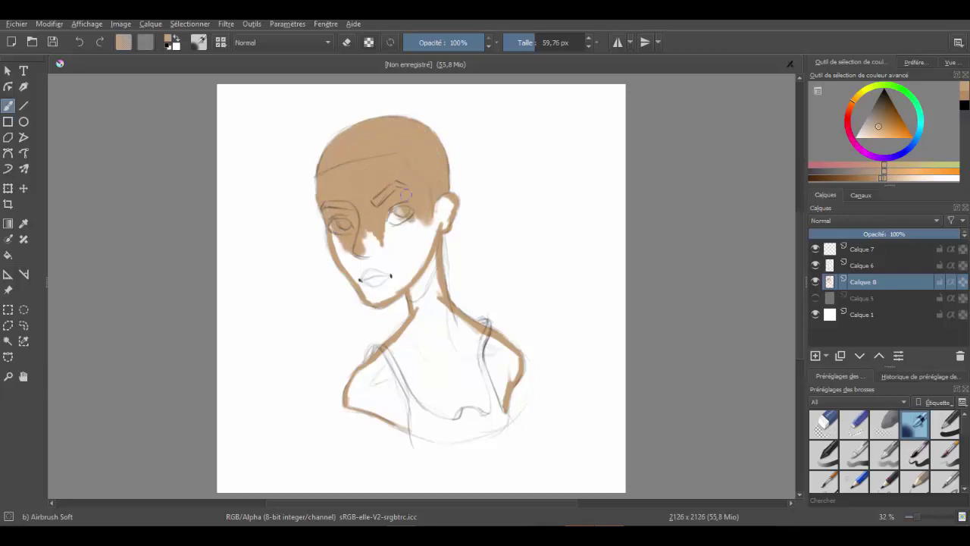
mouse_move(421, 227)
left_mouse_down()
mouse_move(444, 198)
mouse_move(451, 214)
mouse_move(436, 207)
mouse_move(413, 261)
left_mouse_up()
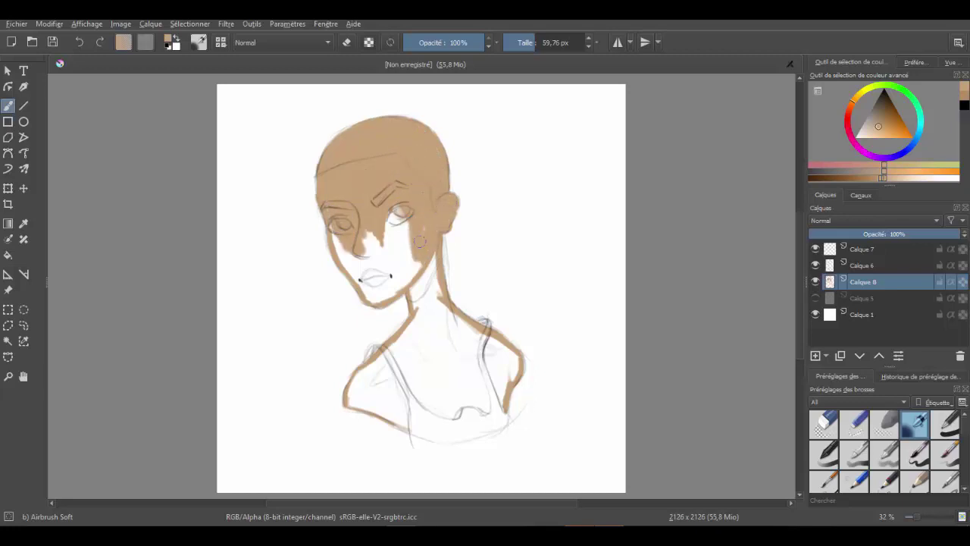
mouse_move(409, 208)
left_mouse_down()
mouse_move(398, 250)
mouse_move(417, 281)
mouse_move(369, 263)
mouse_move(390, 227)
left_mouse_up()
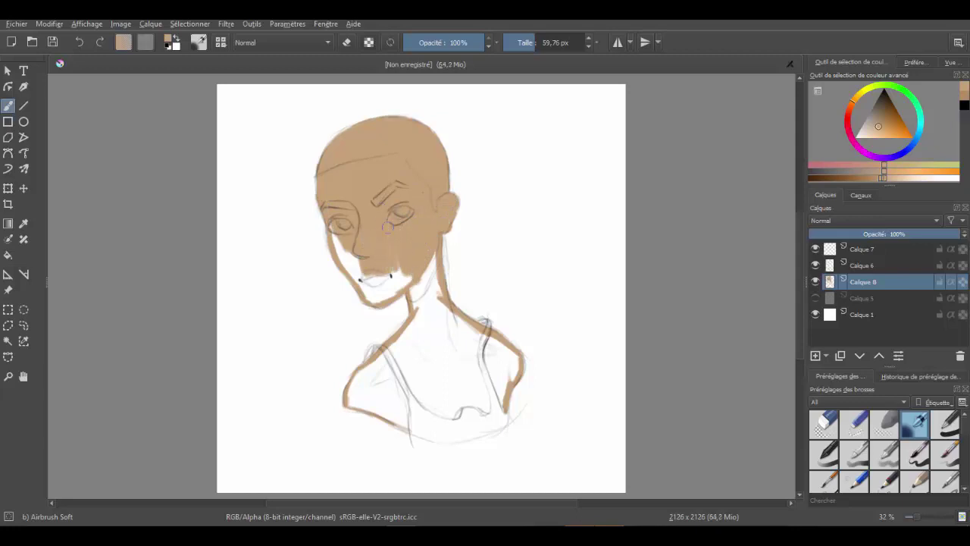
left_click_drag(398, 263, 409, 276)
mouse_move(334, 227)
left_mouse_down()
mouse_move(356, 282)
mouse_move(398, 297)
mouse_move(410, 279)
mouse_move(394, 271)
mouse_move(425, 329)
mouse_move(424, 280)
mouse_move(443, 325)
left_mouse_up()
mouse_move(356, 373)
left_mouse_down()
mouse_move(350, 400)
mouse_move(358, 405)
mouse_move(390, 345)
mouse_move(409, 332)
mouse_move(425, 354)
mouse_move(458, 338)
mouse_move(485, 375)
left_mouse_up()
mouse_move(455, 322)
left_mouse_down()
mouse_move(508, 345)
mouse_move(515, 372)
mouse_move(503, 390)
mouse_move(493, 356)
mouse_move(498, 410)
mouse_move(476, 387)
mouse_move(425, 409)
mouse_move(390, 363)
mouse_move(447, 403)
left_mouse_up()
mouse_move(371, 371)
left_mouse_down()
mouse_move(402, 409)
mouse_move(383, 417)
mouse_move(397, 409)
left_mouse_up()
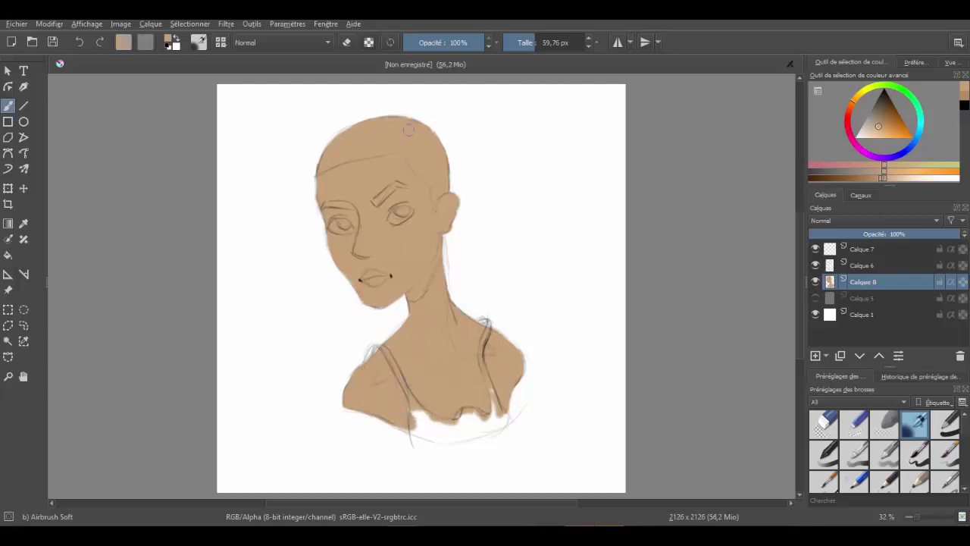
Erase the tan from both eyes to reveal their whites, zooming in on the face
key("e")
left_click_drag(390, 221, 403, 217)
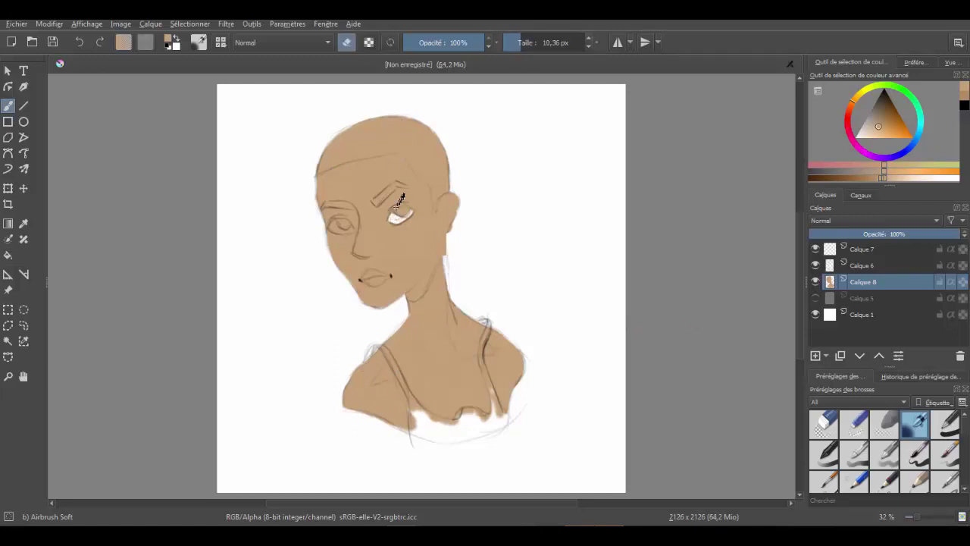
left_click(7, 376)
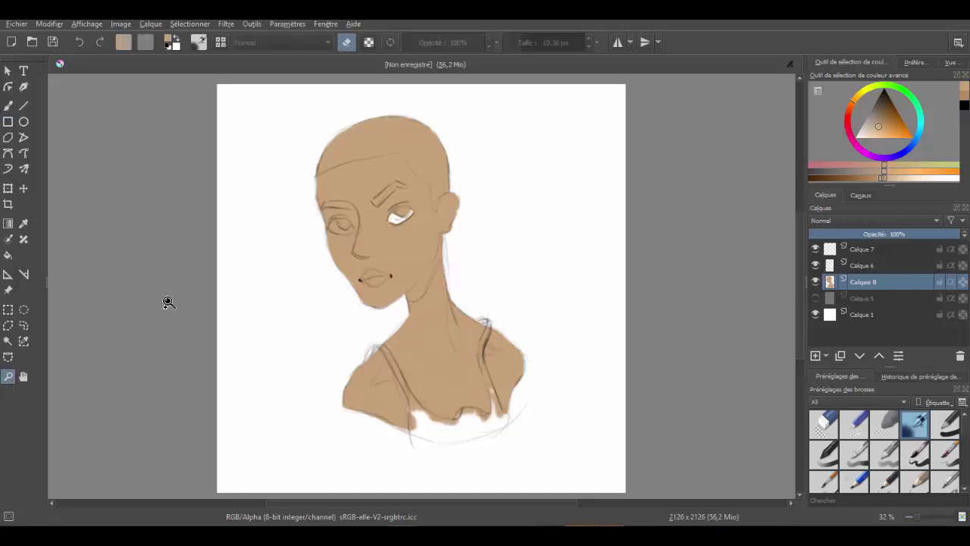
left_click_drag(289, 122, 529, 405)
key("b")
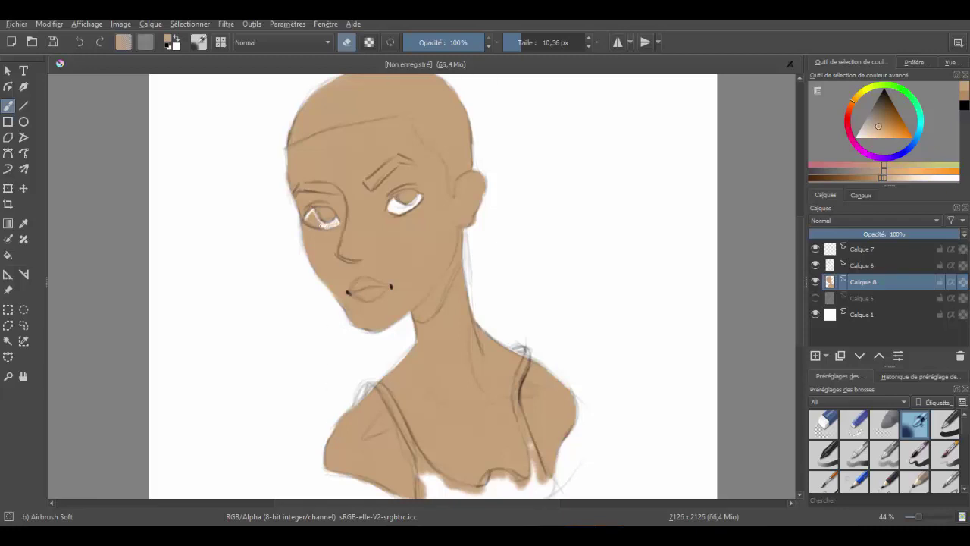
left_click_drag(307, 217, 314, 218)
Paint a skin-tone test blob and a darker brown test blob beside the figure
key("e")
left_click_drag(610, 97, 633, 176)
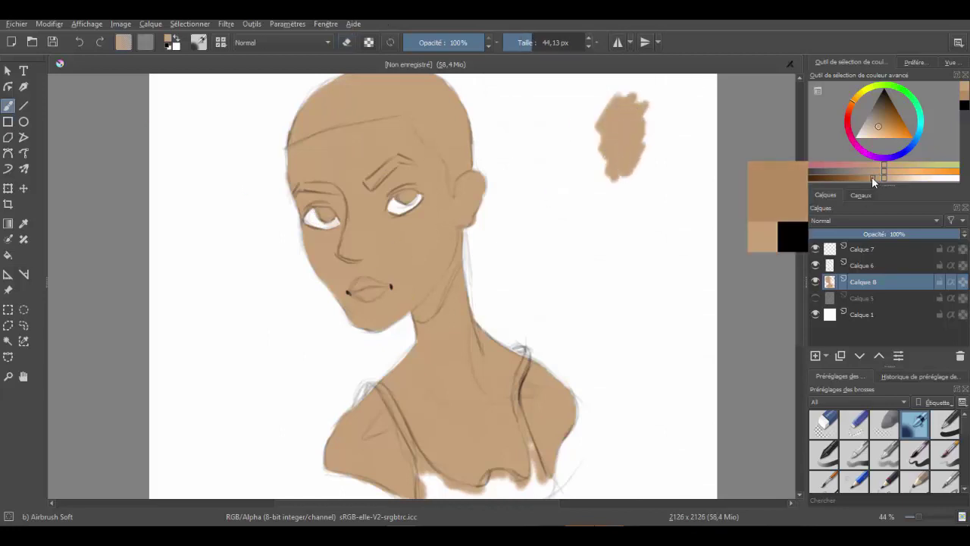
left_click_drag(871, 177, 857, 177)
left_click_drag(648, 182, 635, 211)
Shade the neck contour in darker brown with a smaller brush
key("bracketleft")
key("bracketleft")
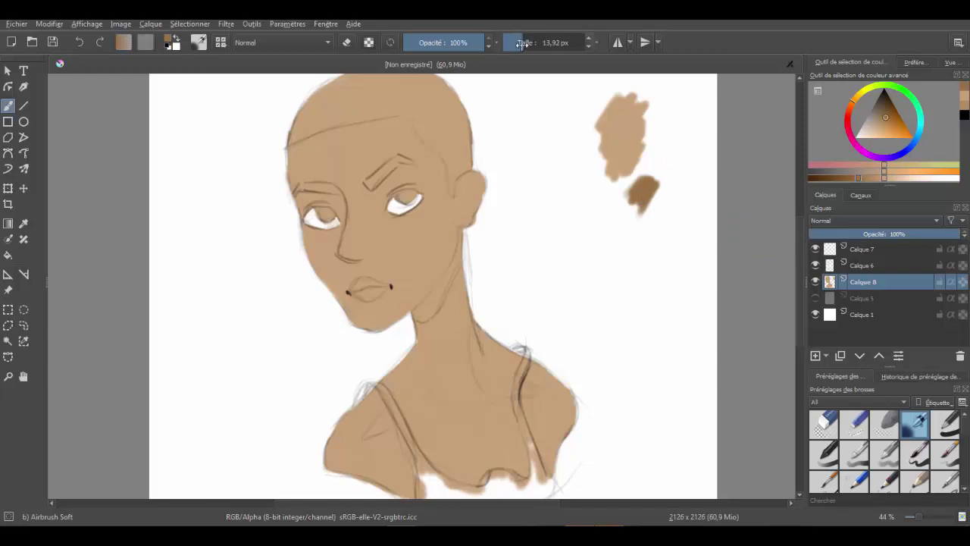
key("bracketleft")
key("bracketleft")
key("bracketleft")
mouse_move(417, 312)
left_mouse_down()
mouse_move(450, 273)
mouse_move(459, 235)
mouse_move(434, 304)
left_mouse_up()
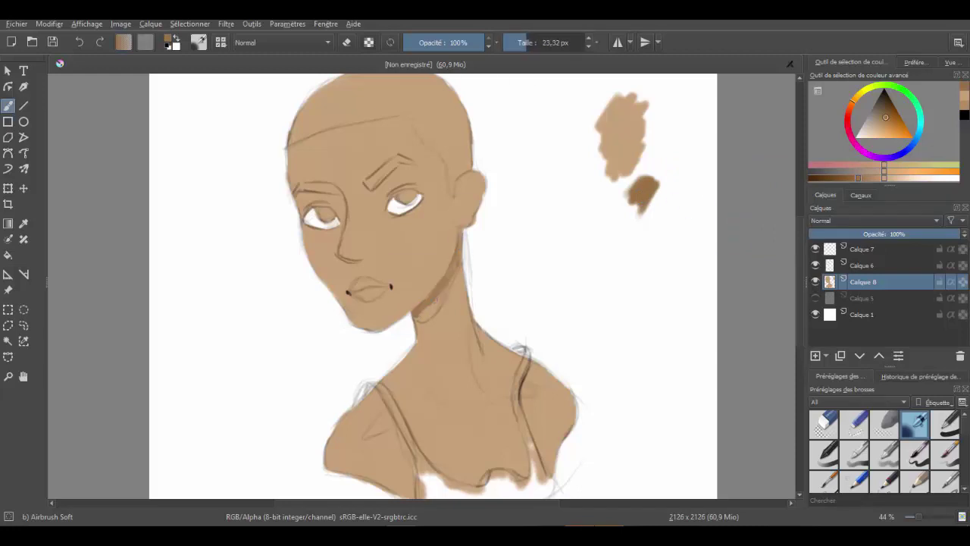
left_click_drag(462, 250, 422, 319)
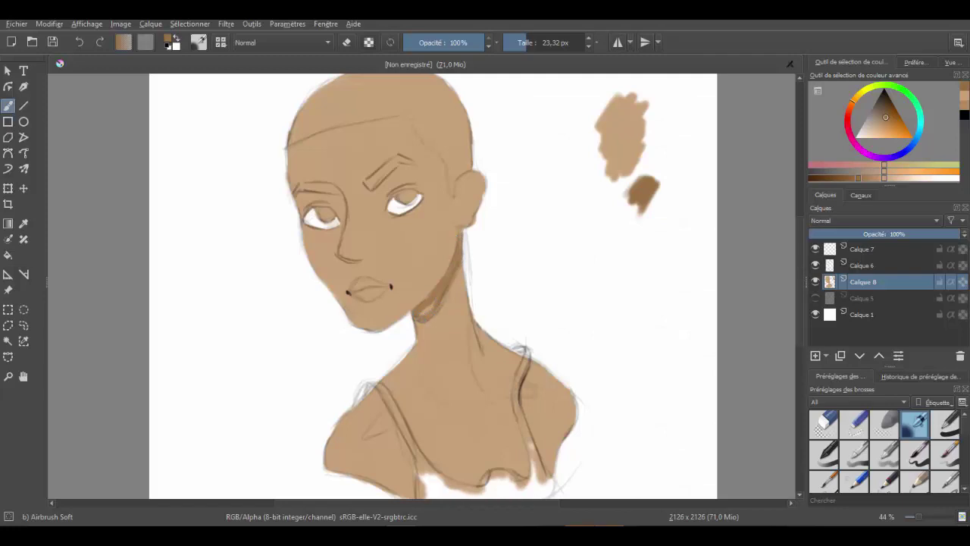
left_click(868, 177)
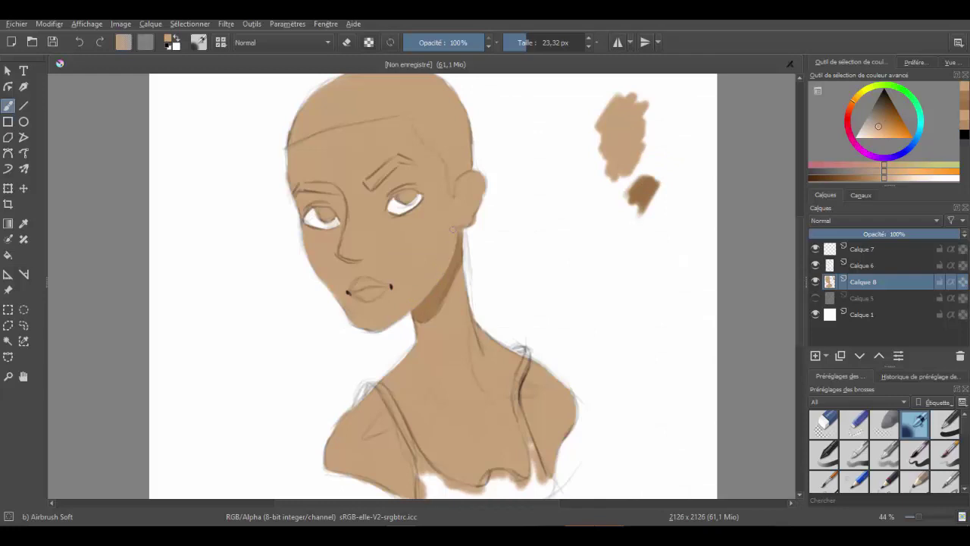
Check the shading against the sketch, then add darker brown shadow on the shoulder
left_click(456, 256, "ctrl")
key("e")
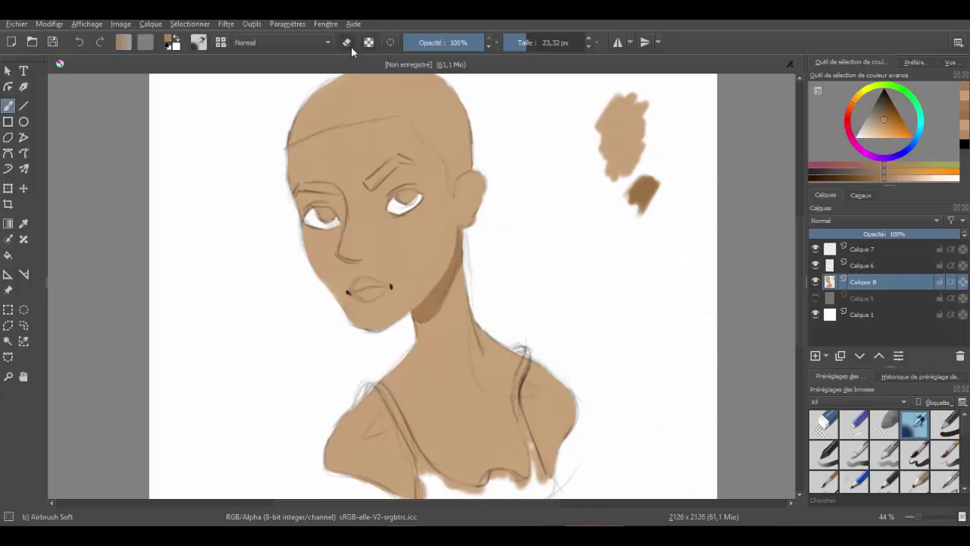
left_click(461, 198, "ctrl")
key("e")
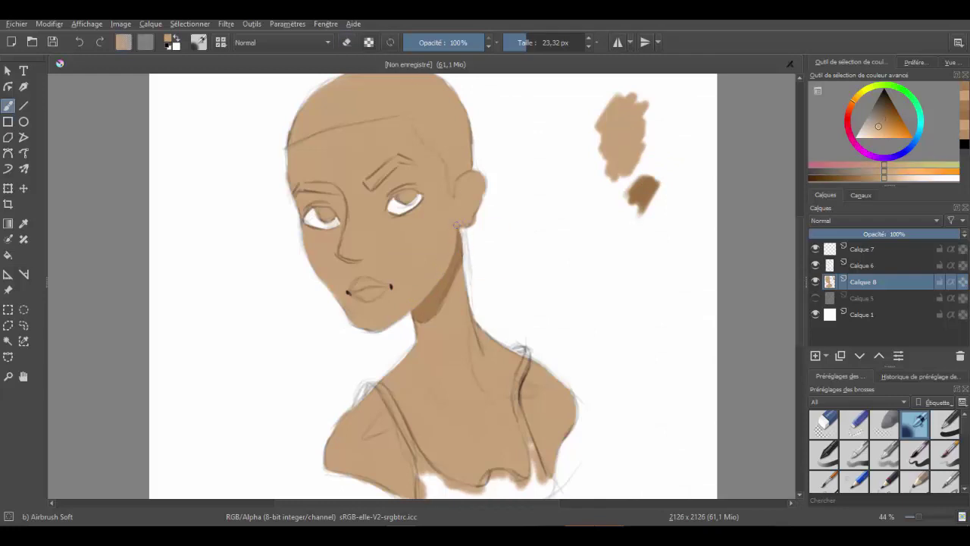
left_click(815, 265)
left_click(640, 194, "ctrl")
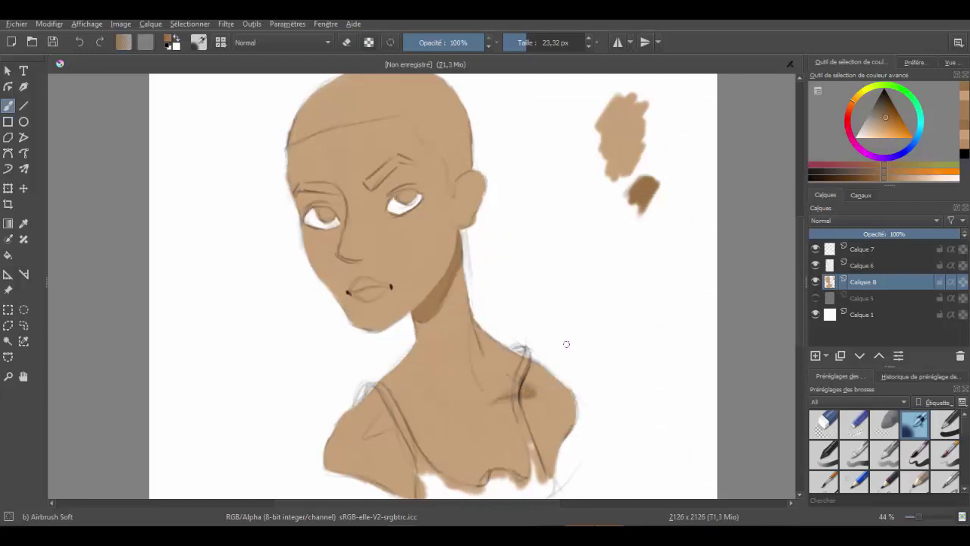
mouse_move(381, 429)
left_mouse_down()
mouse_move(364, 438)
mouse_move(388, 423)
left_mouse_up()
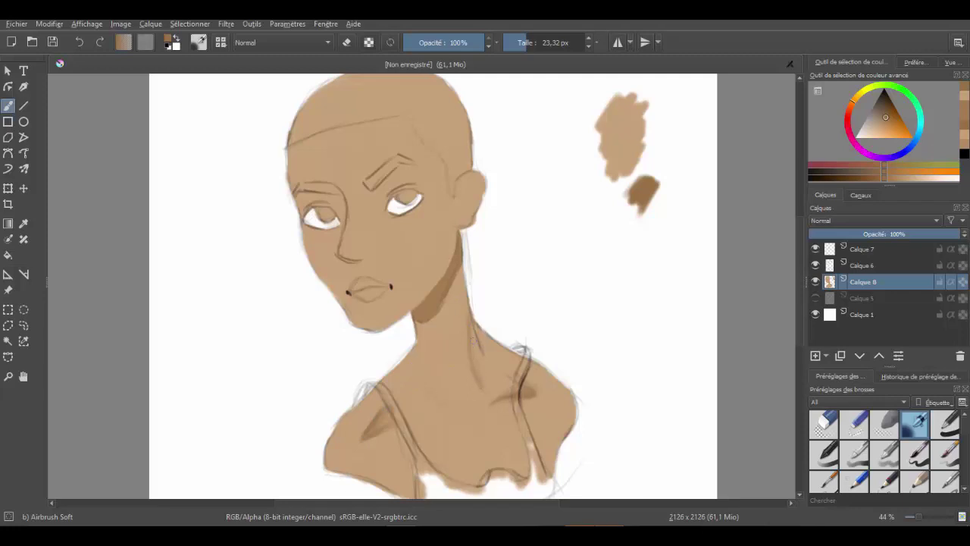
left_click(778, 178, "ctrl")
Paint a dark iris into the right eye with a small brush
key("bracketleft")
key("bracketleft")
key("bracketleft")
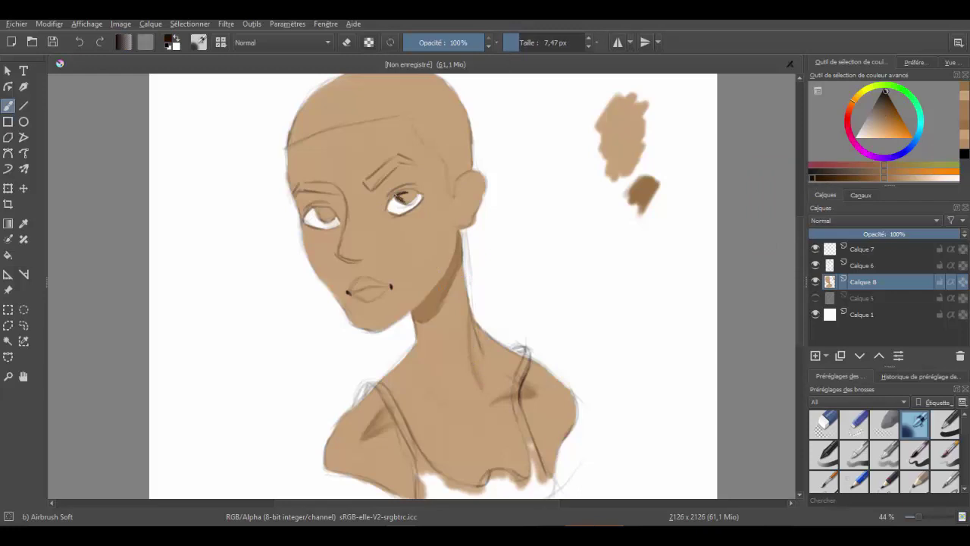
left_click_drag(403, 196, 413, 195)
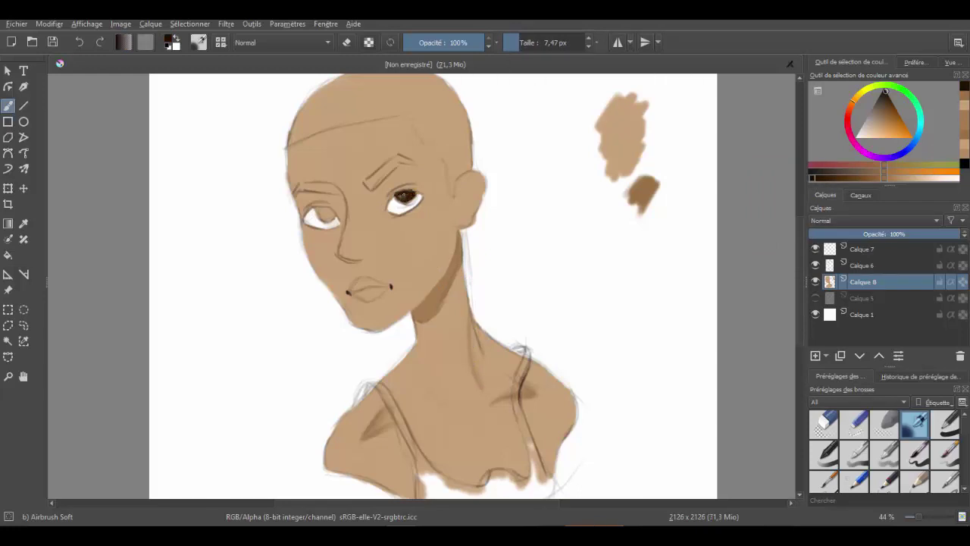
left_click_drag(397, 200, 412, 198)
left_click(459, 219, "ctrl")
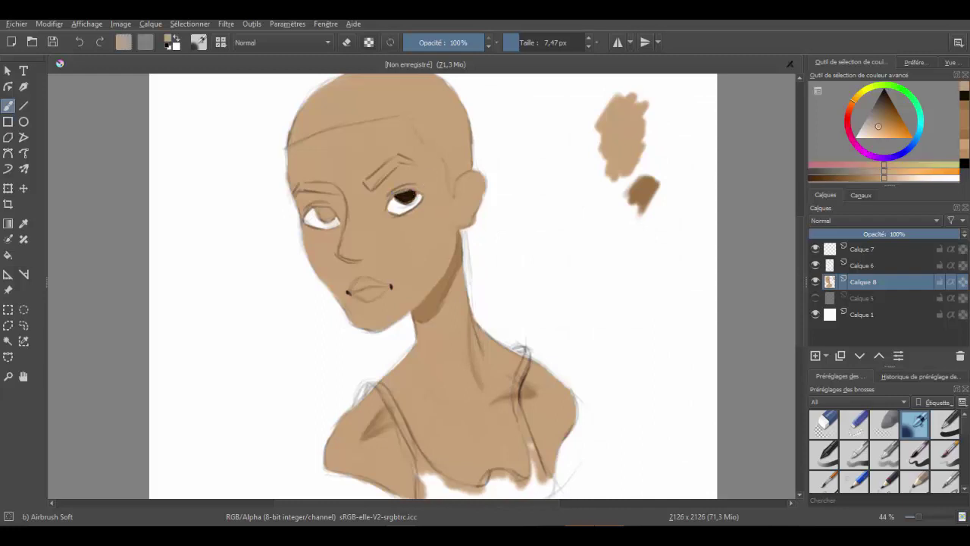
left_click(407, 197, "ctrl")
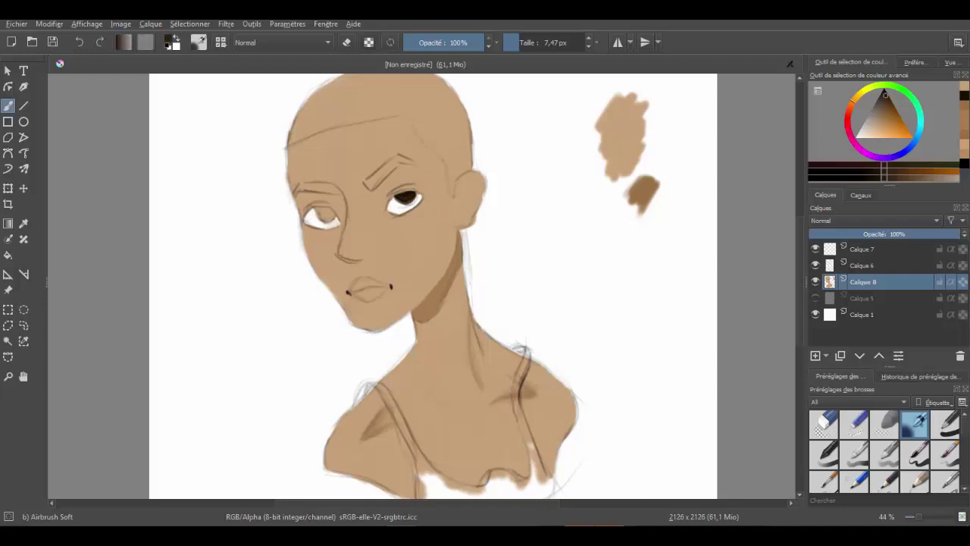
Paint a dark iris into the left eye and darken the right iris further
key("Delete")
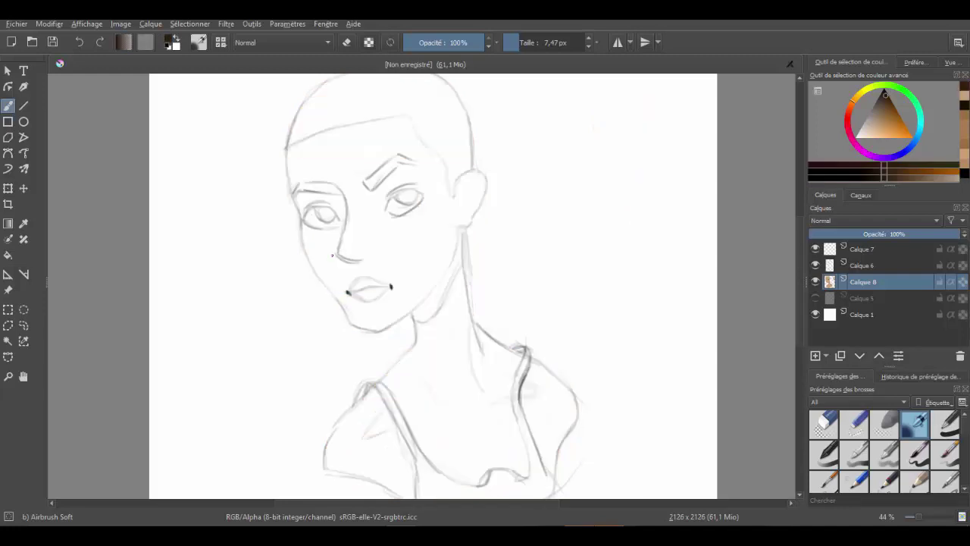
key("ctrl+z")
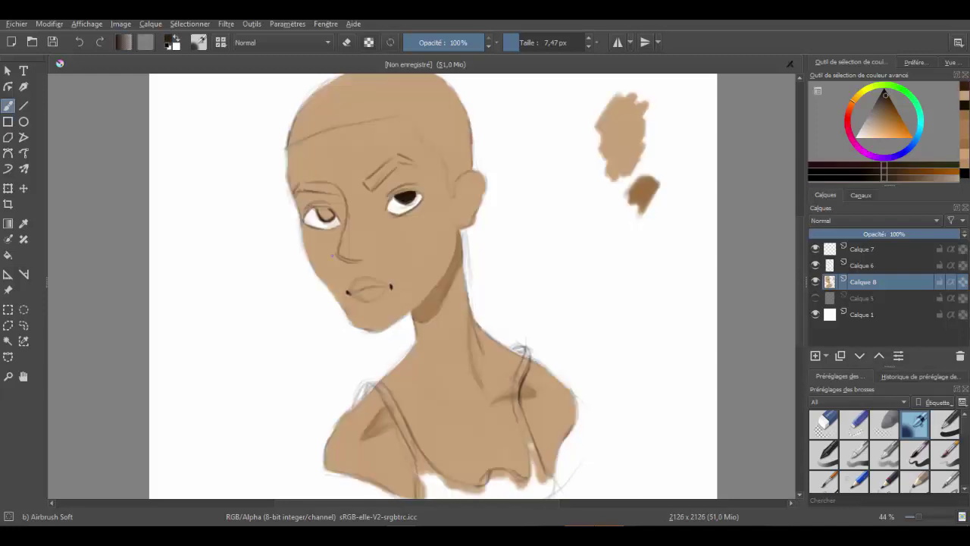
mouse_move(316, 208)
left_mouse_down()
mouse_move(330, 209)
mouse_move(329, 219)
left_mouse_up()
left_click_drag(407, 202, 416, 195)
Test the near-black beside the colour samples and resample dark brown from the eye
left_click_drag(642, 250, 667, 227)
key("x")
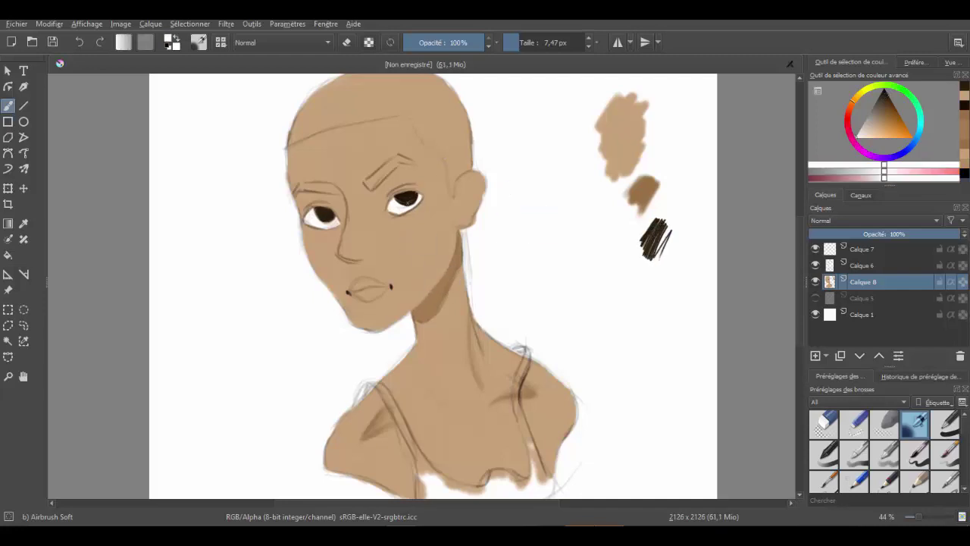
key("x")
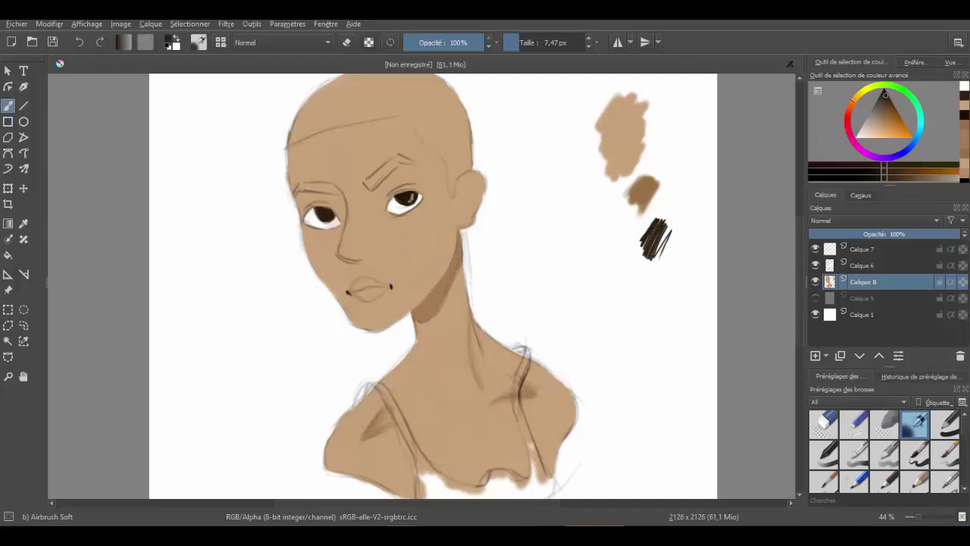
key("x")
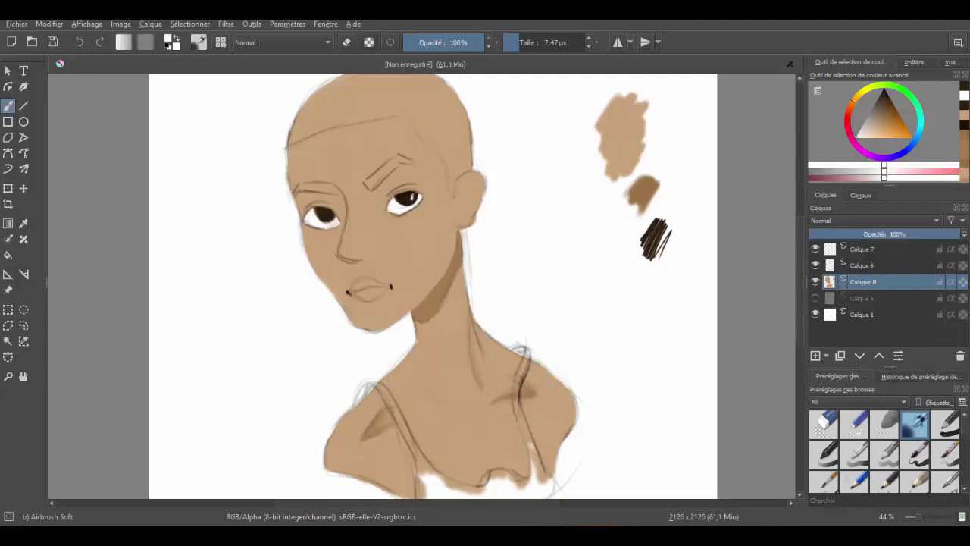
key("x")
left_click(324, 212, "ctrl")
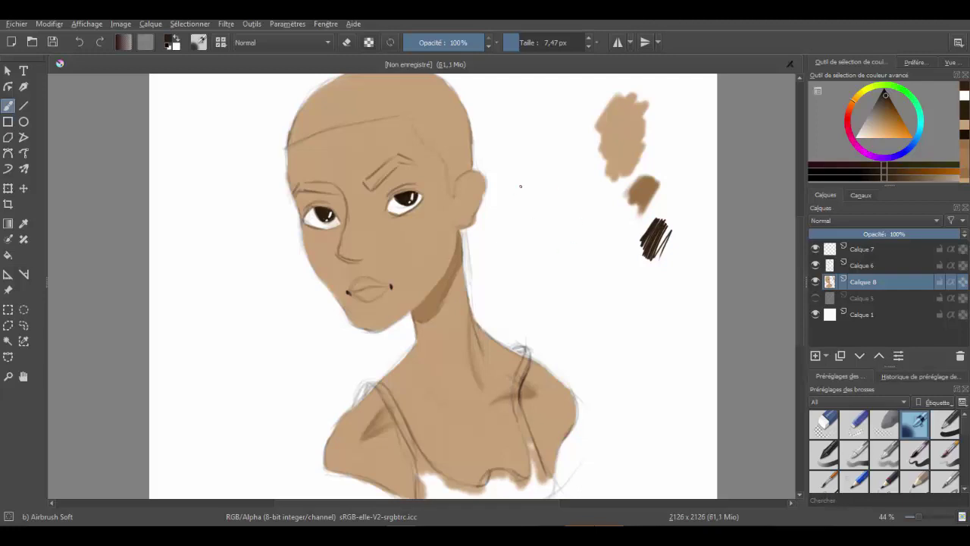
Airbrush the lips in red, undoing the last darker dabs
left_click_drag(879, 129, 888, 119)
left_click(892, 172)
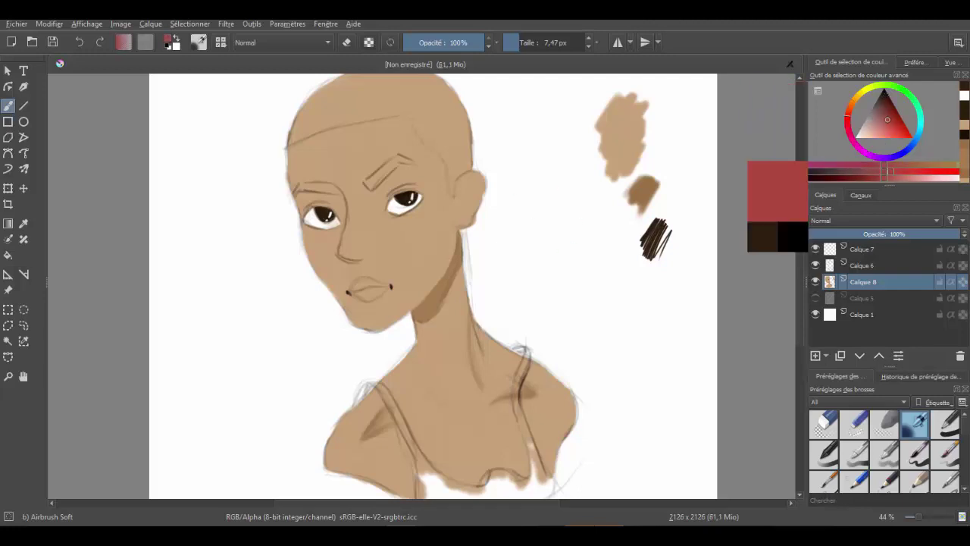
left_click_drag(352, 287, 372, 284)
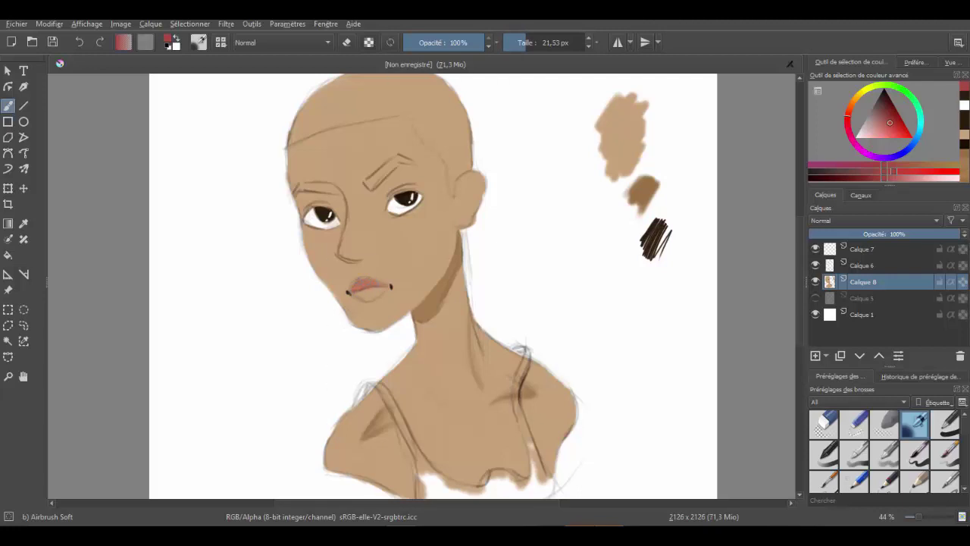
mouse_move(350, 294)
left_mouse_down()
mouse_move(372, 300)
mouse_move(384, 289)
mouse_move(359, 294)
mouse_move(386, 288)
mouse_move(368, 297)
mouse_move(358, 281)
mouse_move(376, 281)
left_mouse_up()
key("ctrl+z")
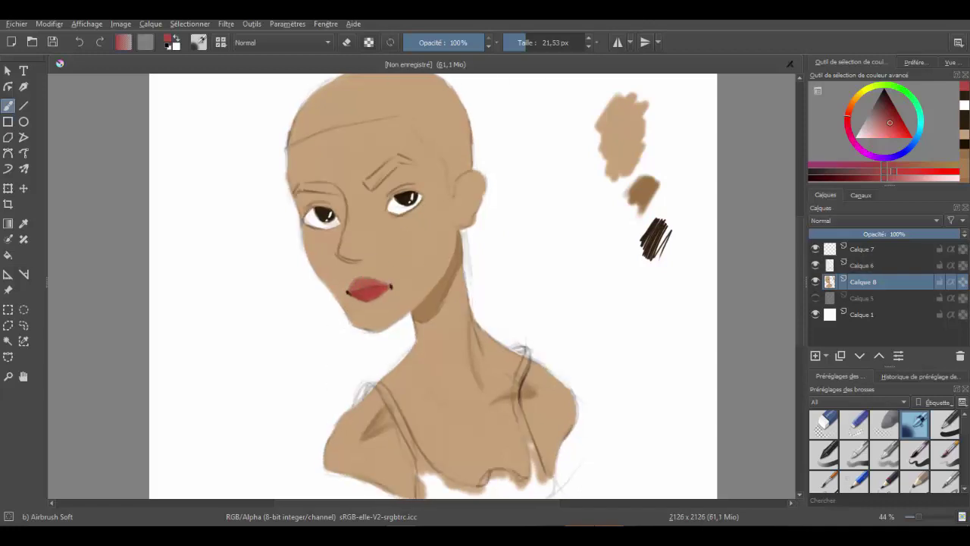
Darken the right lip corner and hide the Calque 6 line art
left_click(750, 161, "ctrl")
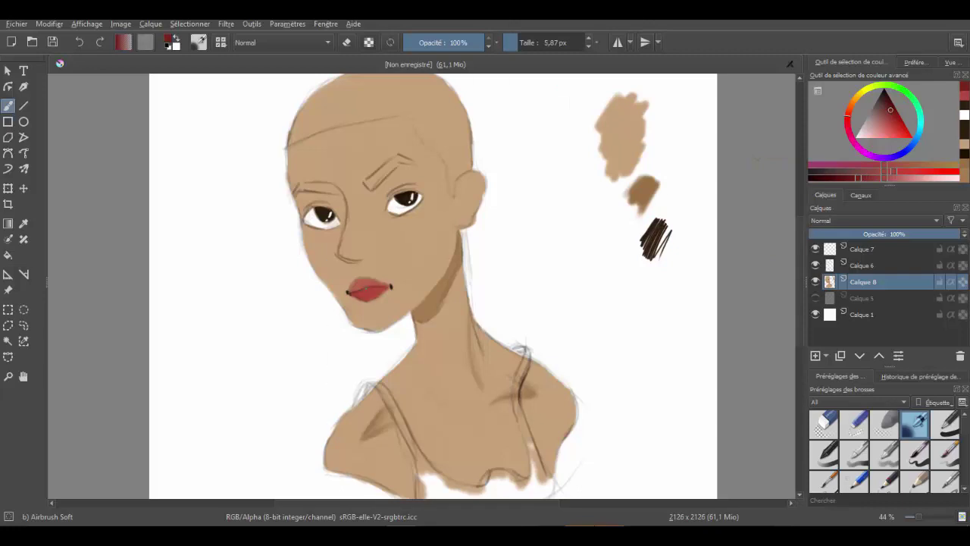
left_click_drag(391, 286, 384, 293)
left_click(815, 266)
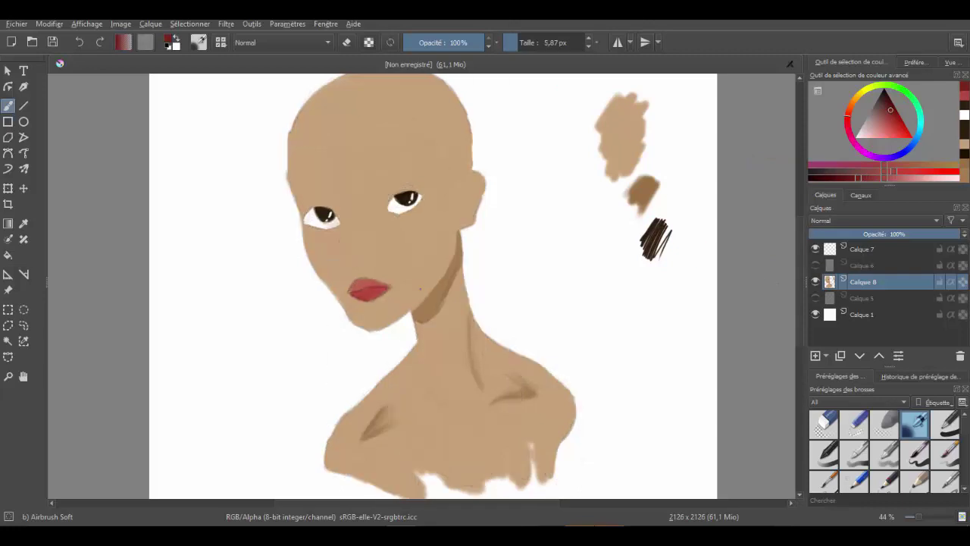
Sample the lip pinks and reds, then settle on the skin tone from the chin
left_click(389, 322, "ctrl")
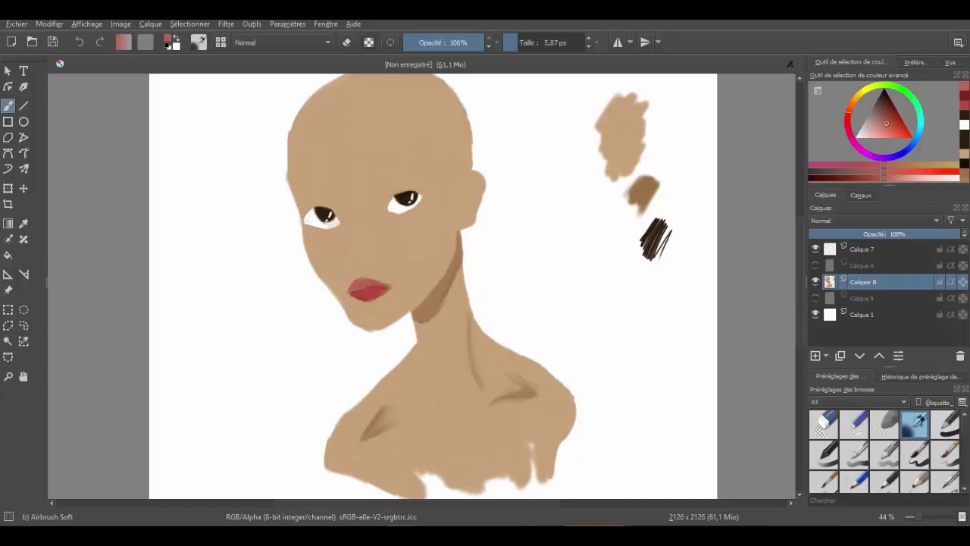
left_click(369, 288, "ctrl")
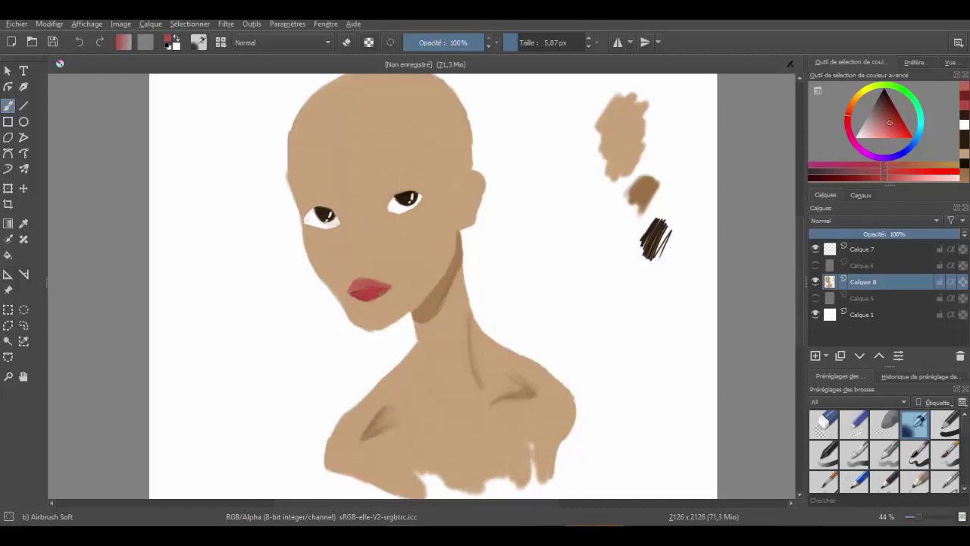
left_click(394, 250, "ctrl")
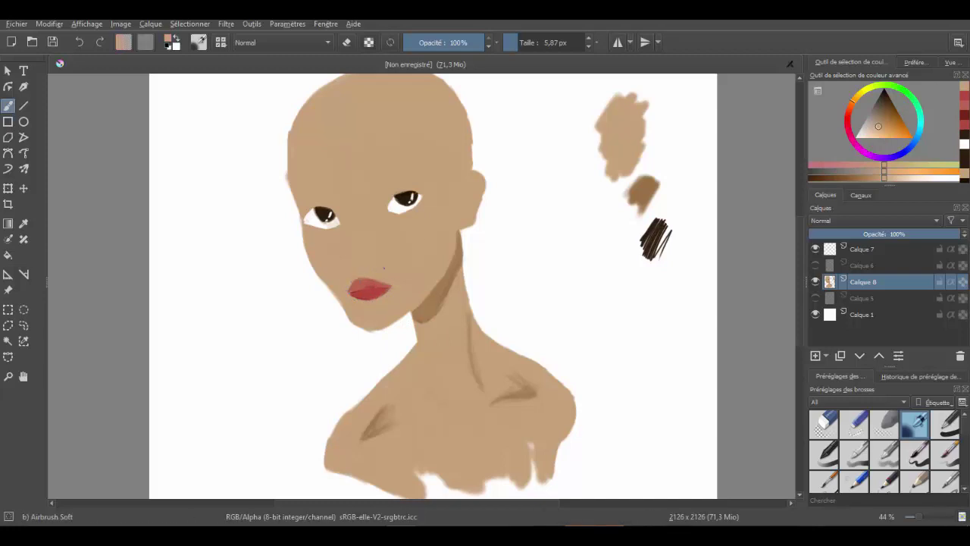
left_click(375, 290, "ctrl")
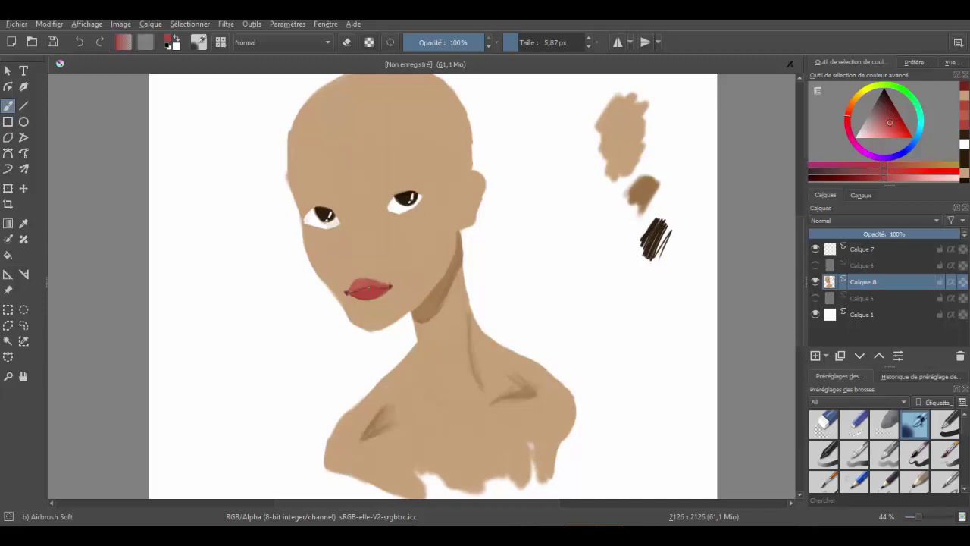
left_click(379, 328, "ctrl")
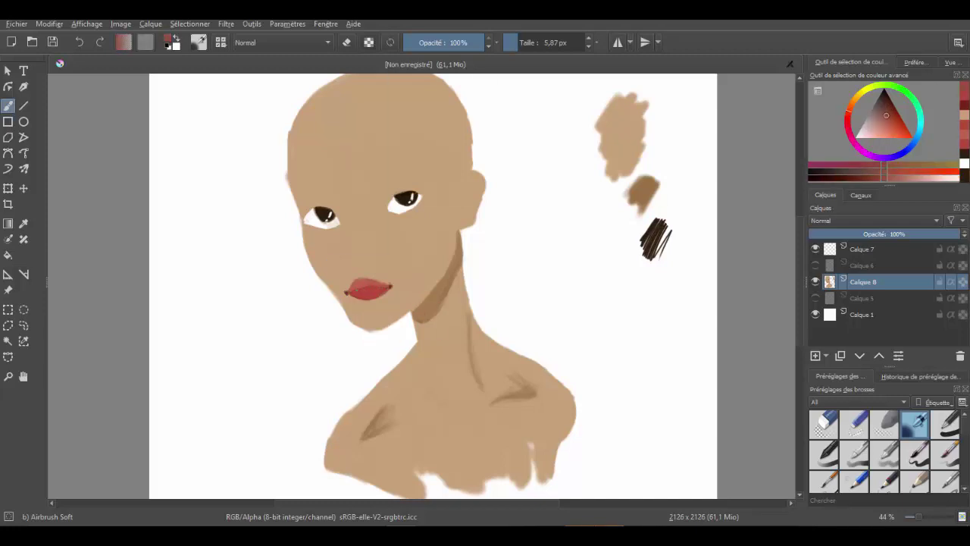
left_click(392, 317, "ctrl")
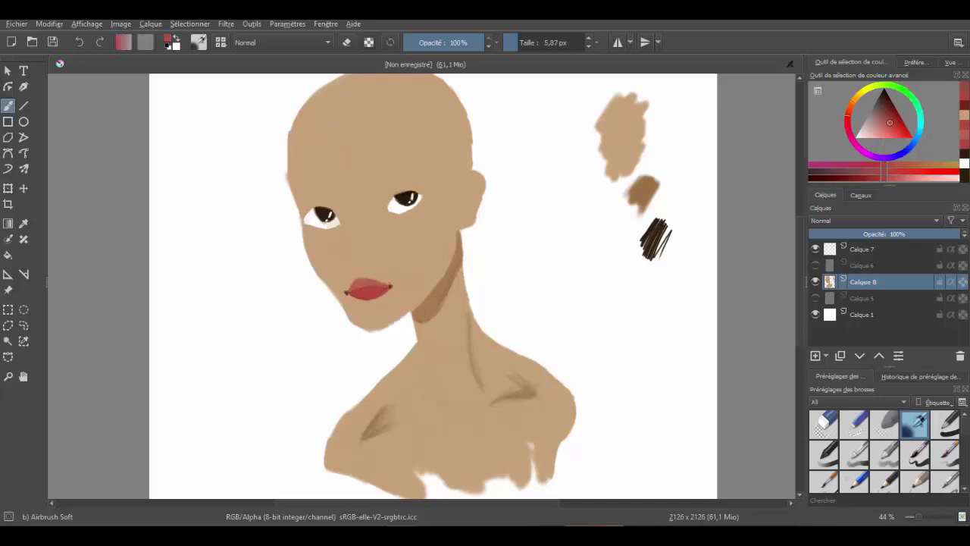
left_click(394, 322, "ctrl")
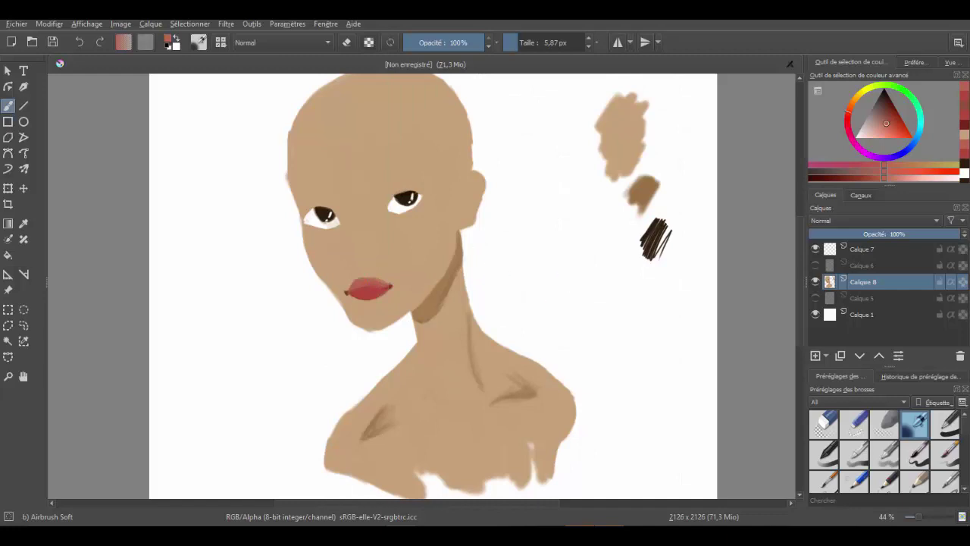
Airbrush soft tan shading under the left eye with a 25 px brush
left_click(368, 289, "ctrl")
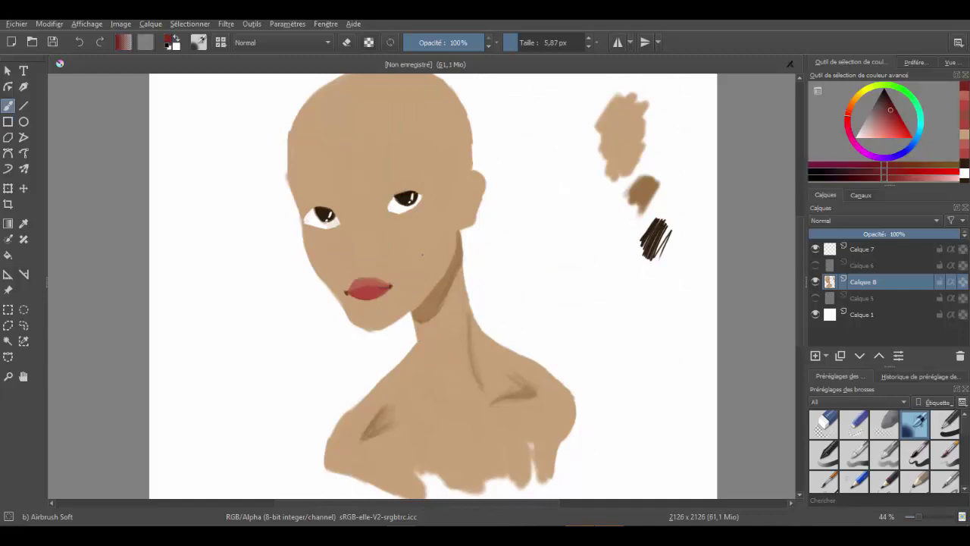
left_click(815, 266)
left_click(643, 193, "ctrl")
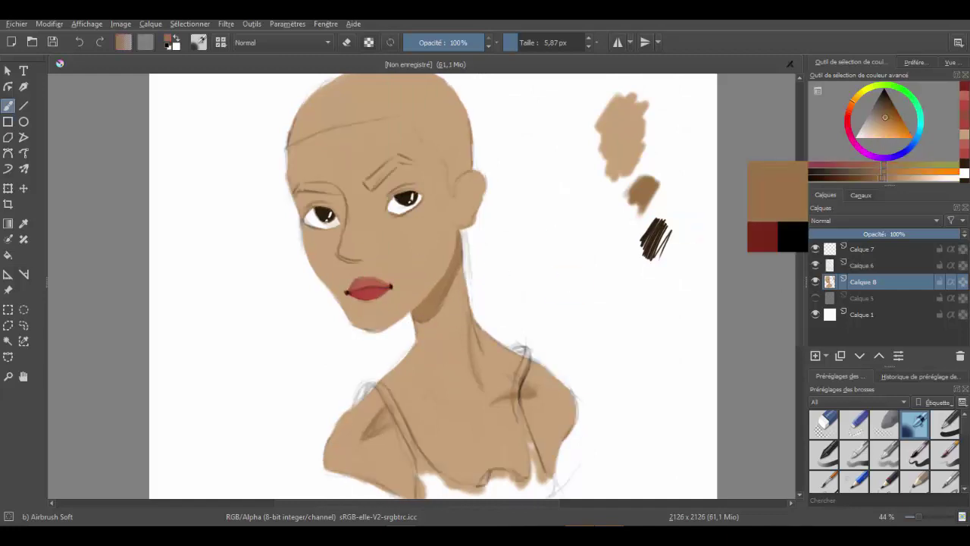
left_click(409, 250, "ctrl")
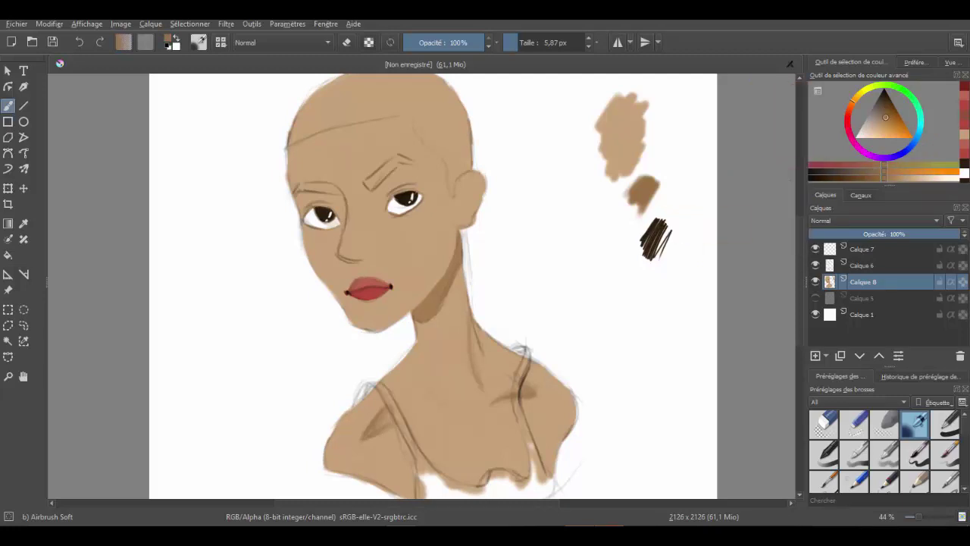
left_click(344, 261, "ctrl")
key("bracketright")
key("bracketright")
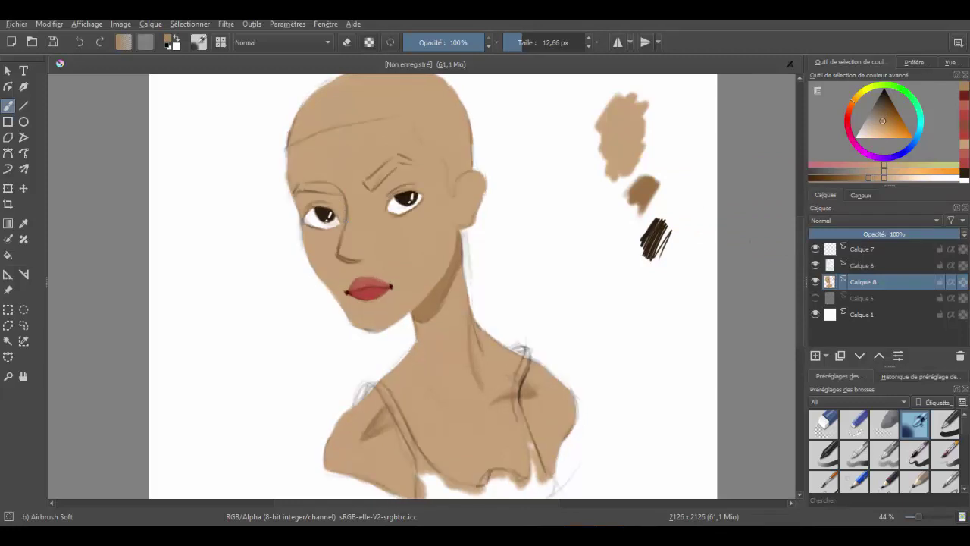
key("bracketright")
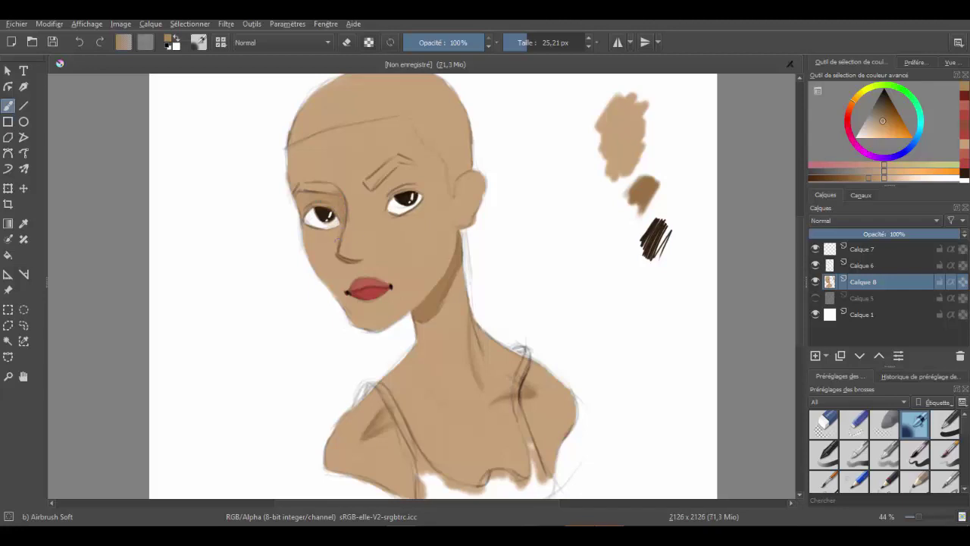
left_click_drag(329, 233, 334, 231)
Hide Calque 6 and Calque 7, soften the neck shadow, and erase stray paint by the ear and jaw
left_click(815, 265)
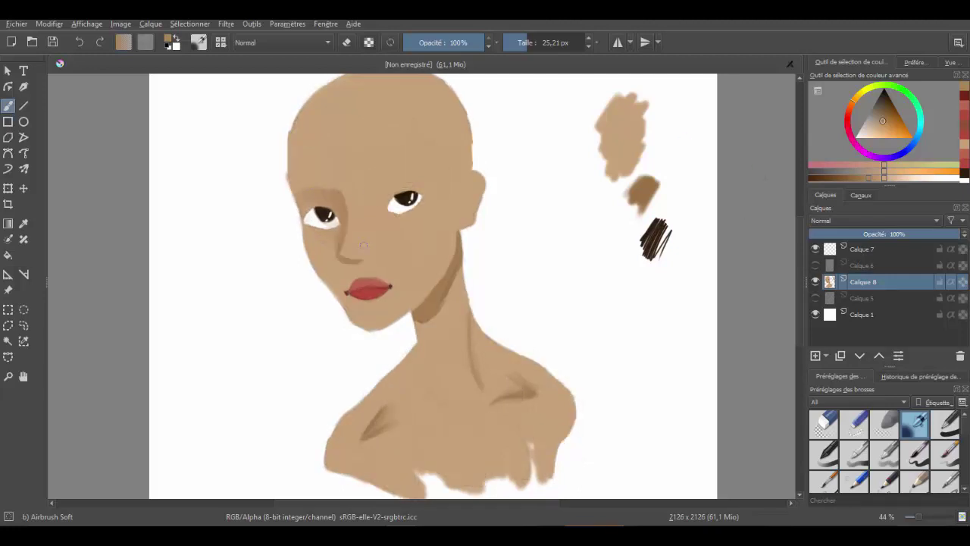
left_click(815, 248)
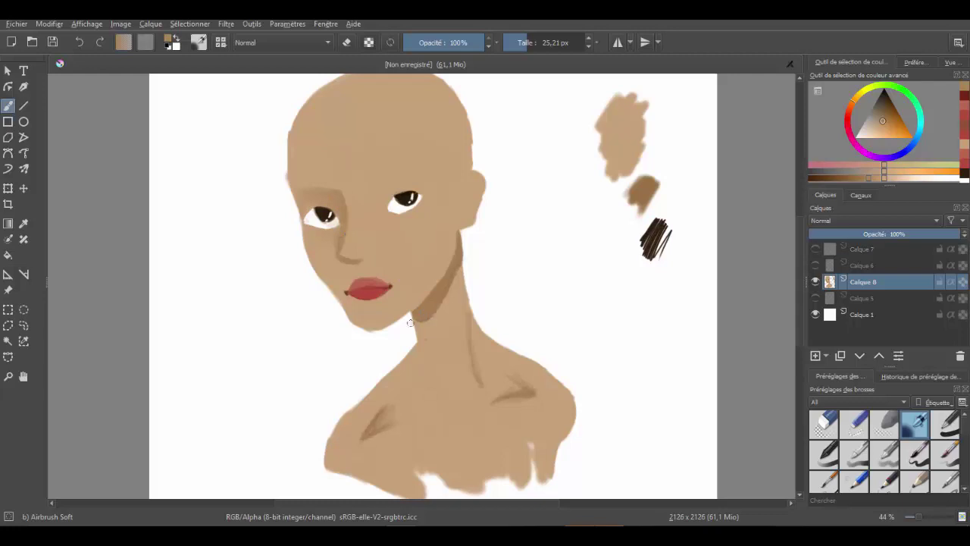
left_click(637, 179, "ctrl")
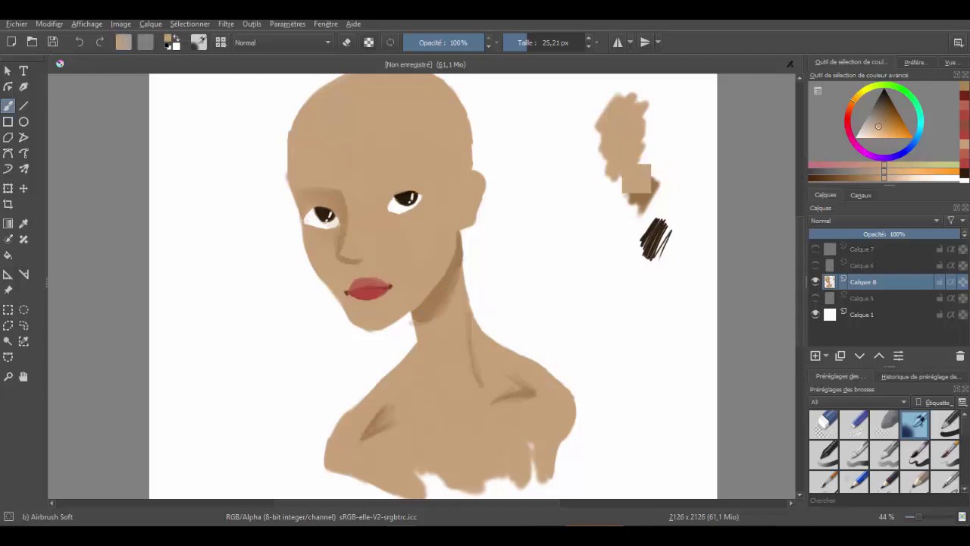
left_click_drag(445, 306, 415, 325)
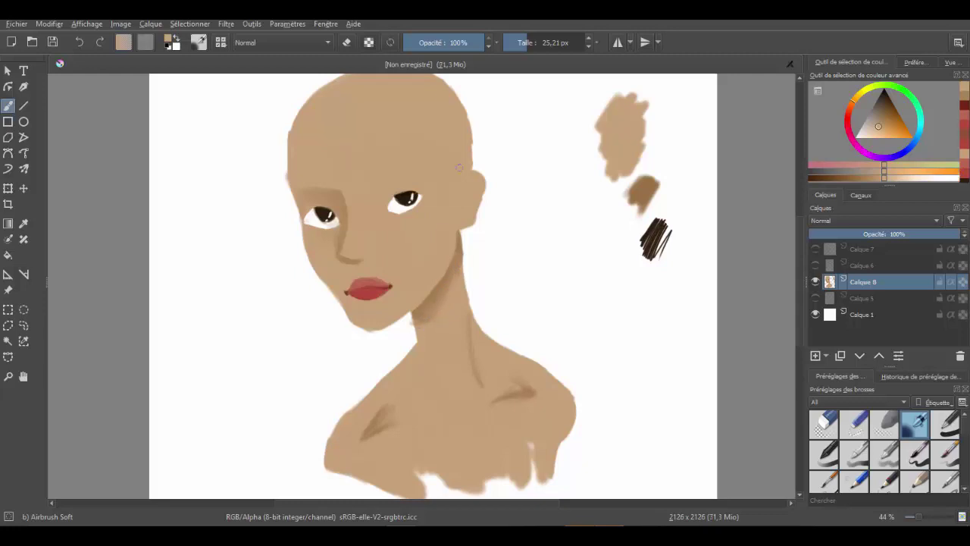
key("e")
left_click_drag(483, 211, 484, 196)
Paint and erase the head's right and upper-left edges and the left cheek edge smooth
key("e")
scroll(449, 121, "up", 2)
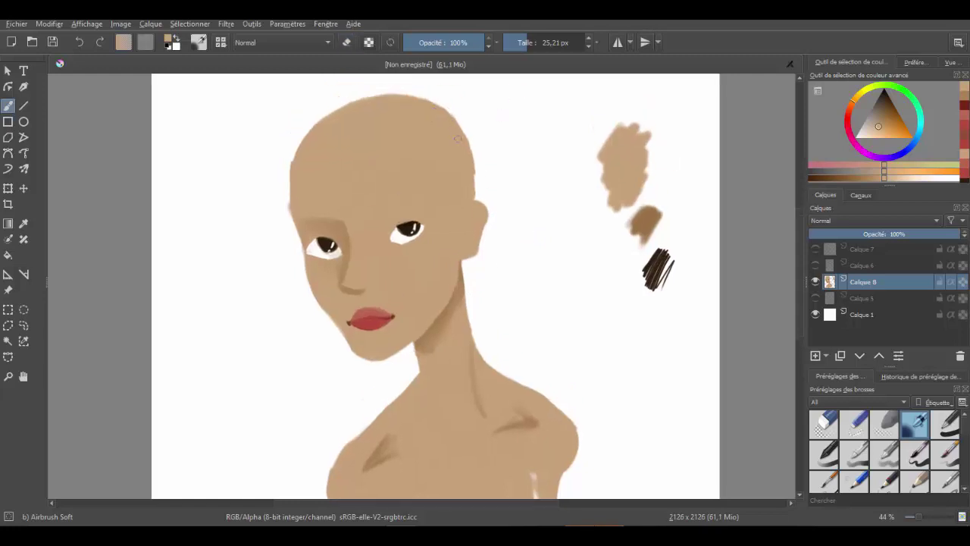
left_click_drag(470, 172, 474, 188)
left_click_drag(328, 173, 292, 161)
key("e")
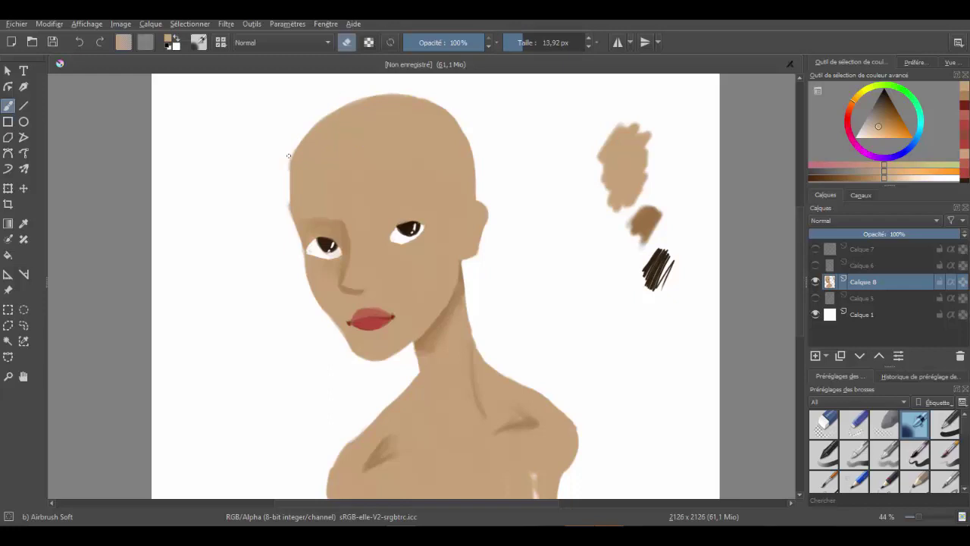
left_click_drag(288, 156, 288, 170)
left_click_drag(297, 231, 303, 262)
key("e")
left_click_drag(308, 252, 309, 247)
Resample the skin tans, enlarge the brush to about 34 px, and show Calque 6
left_click(416, 237, "ctrl")
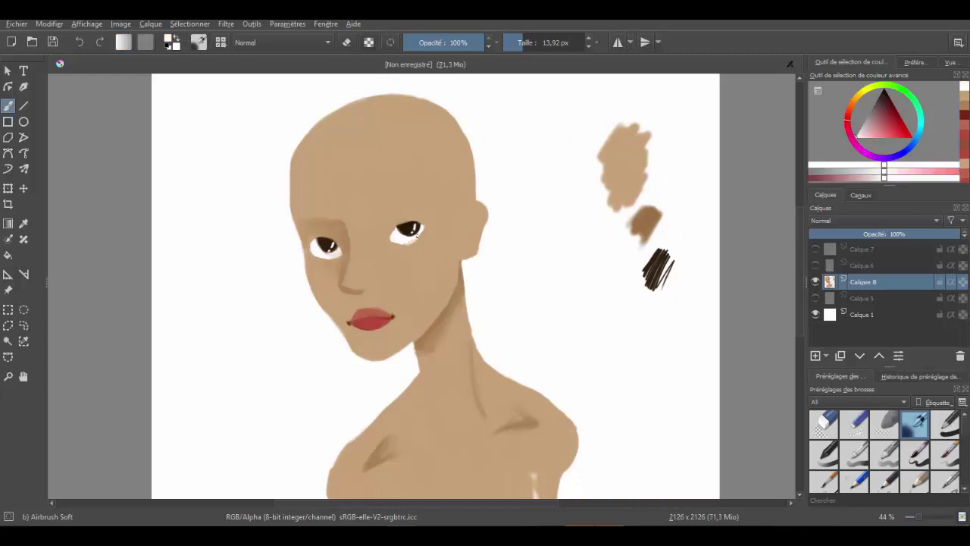
left_click(325, 256, "ctrl")
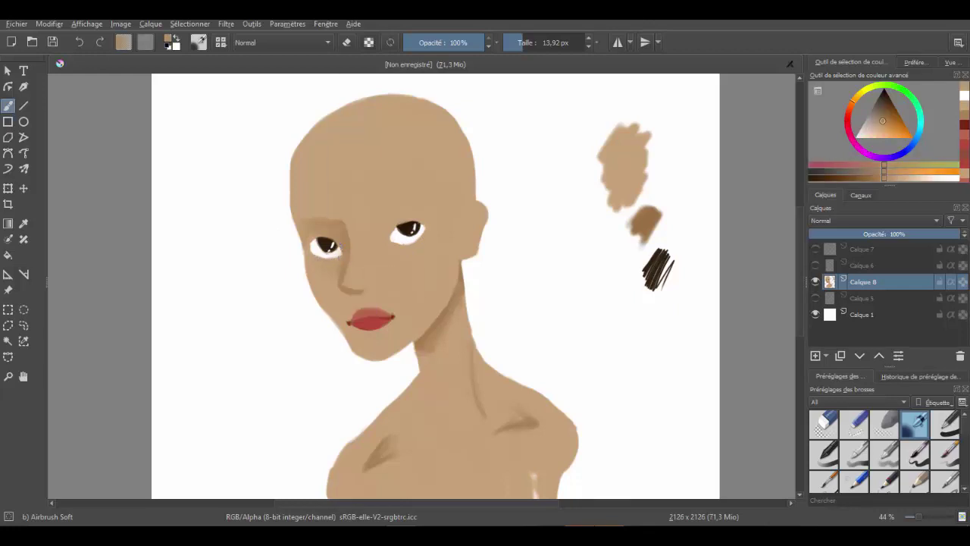
left_click(308, 246, "ctrl")
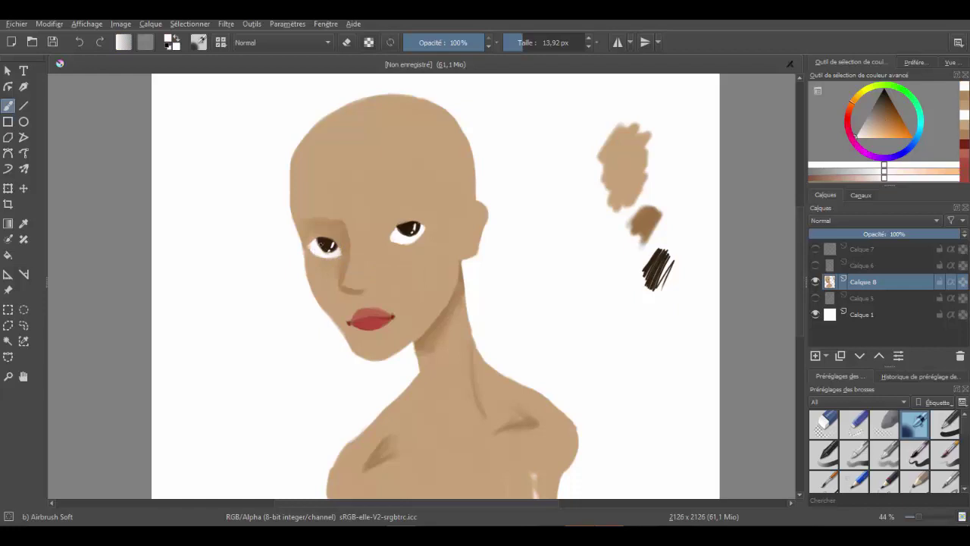
left_click(308, 246, "ctrl")
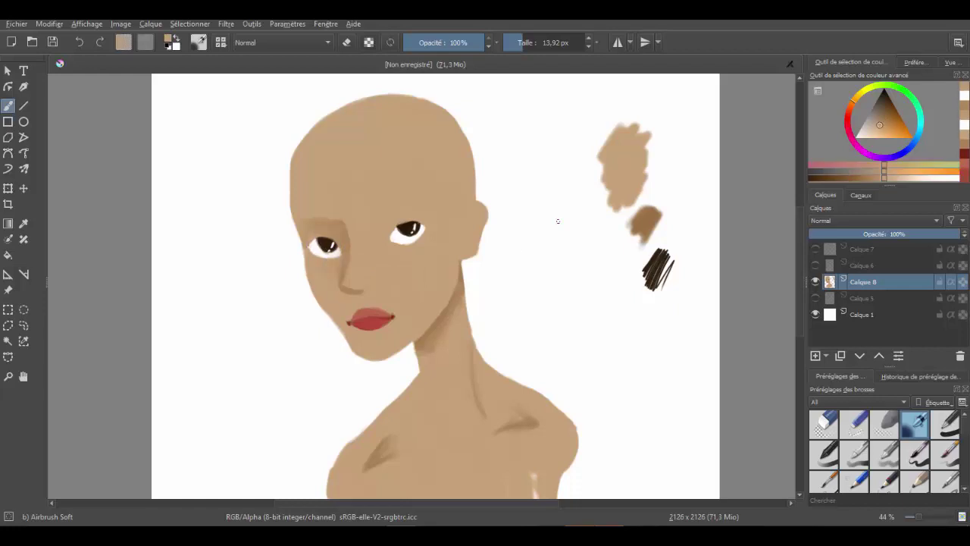
left_click(447, 258, "ctrl")
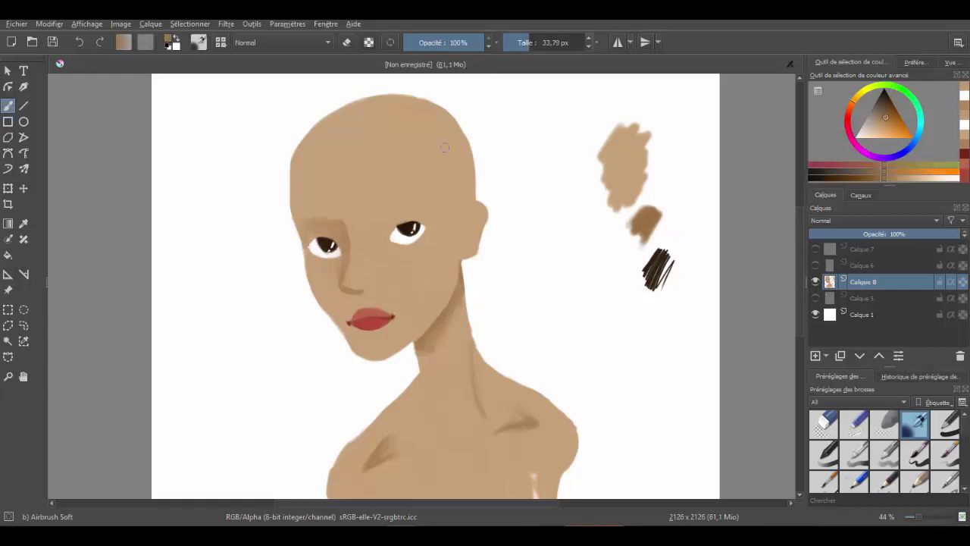
left_click_drag(394, 244, 413, 245)
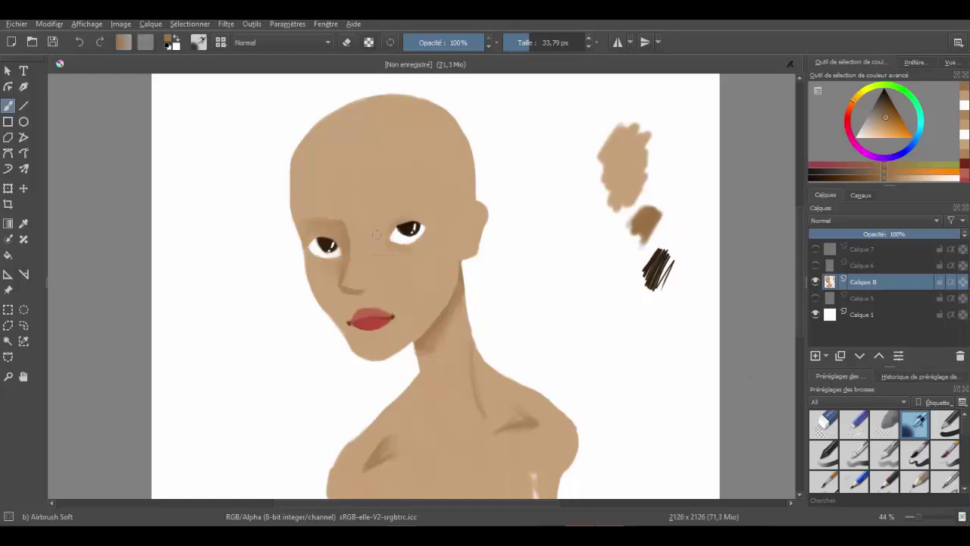
left_click(816, 266)
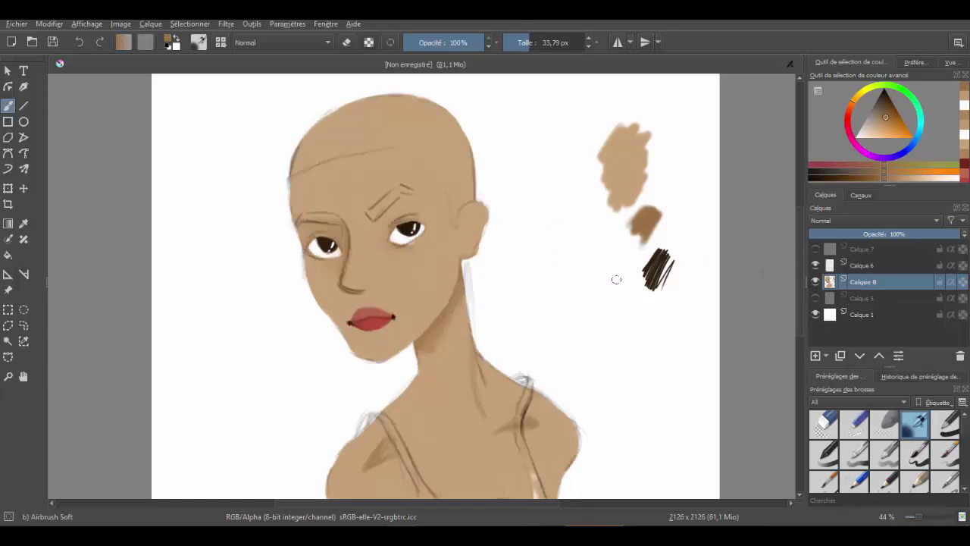
Draw the right eyebrow in near-black brown with a 4.5 px brush, then hide Calque 6
left_click(660, 277, "ctrl")
left_click_drag(508, 87, 470, 86)
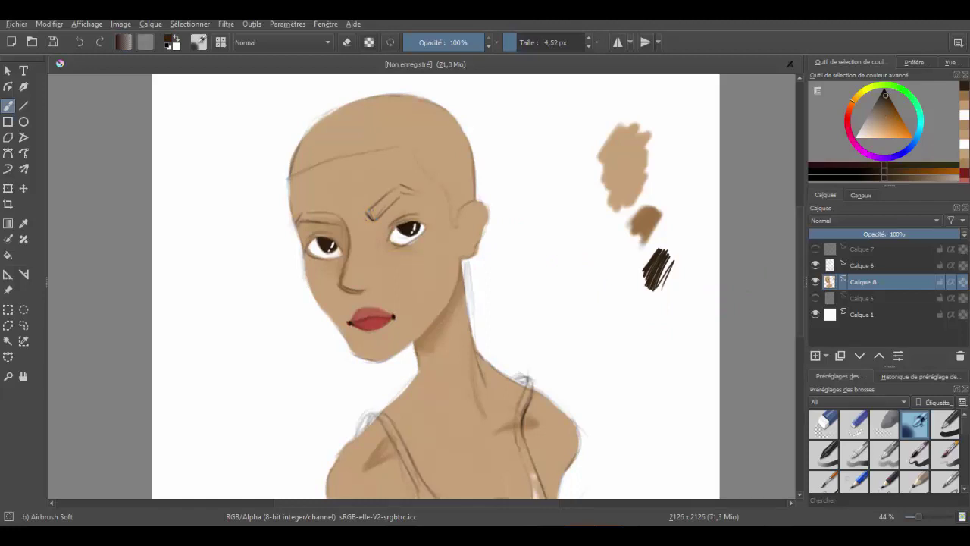
mouse_move(380, 214)
left_mouse_down()
mouse_move(399, 193)
mouse_move(382, 199)
mouse_move(413, 183)
mouse_move(370, 216)
mouse_move(412, 190)
mouse_move(397, 190)
mouse_move(394, 200)
mouse_move(419, 186)
left_mouse_up()
key("bracketright")
key("bracketright")
key("bracketright")
left_click(815, 265)
Airbrush a faint shadow toward the nose bridge with a 67 px brush
left_click(628, 198, "ctrl")
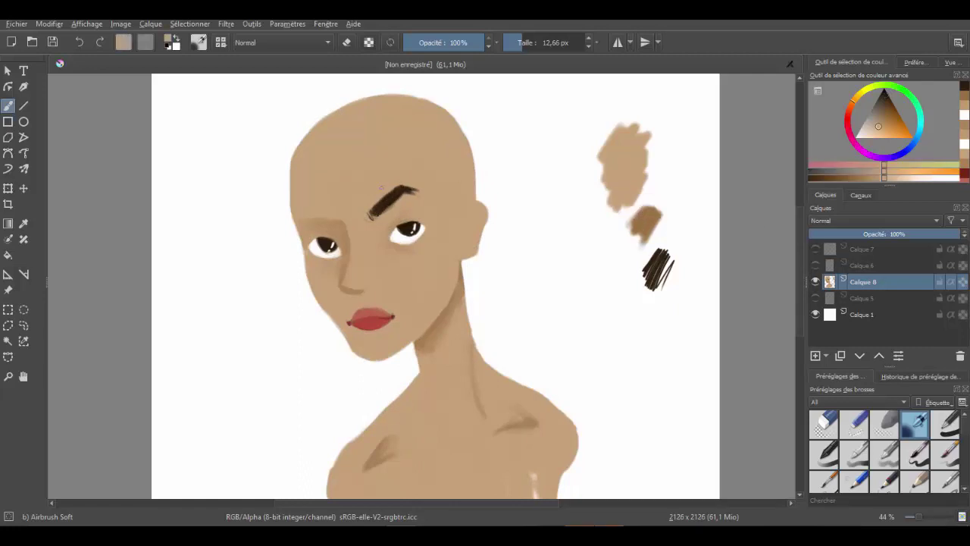
key("bracketleft")
key("bracketleft")
key("bracketleft")
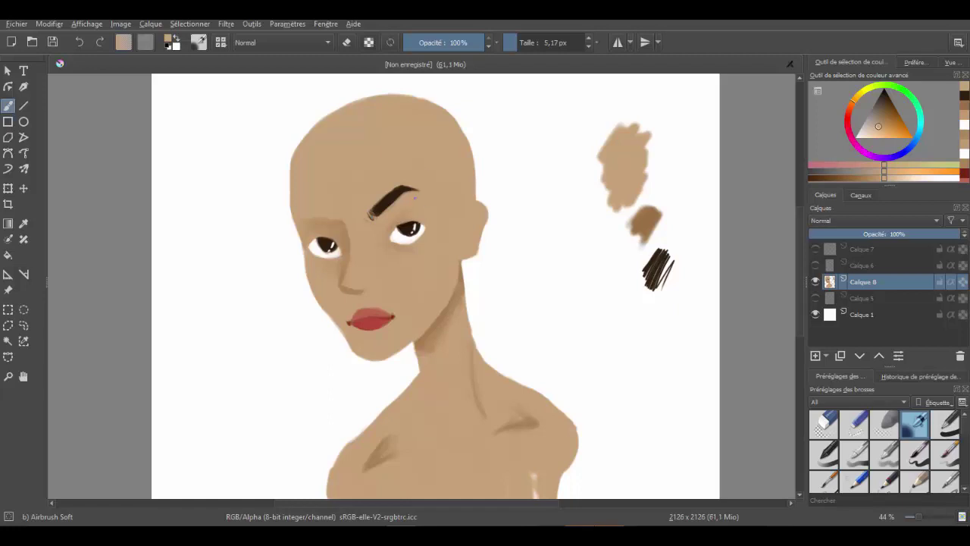
left_click(656, 264, "ctrl")
key("bracketright")
key("bracketright")
key("bracketright")
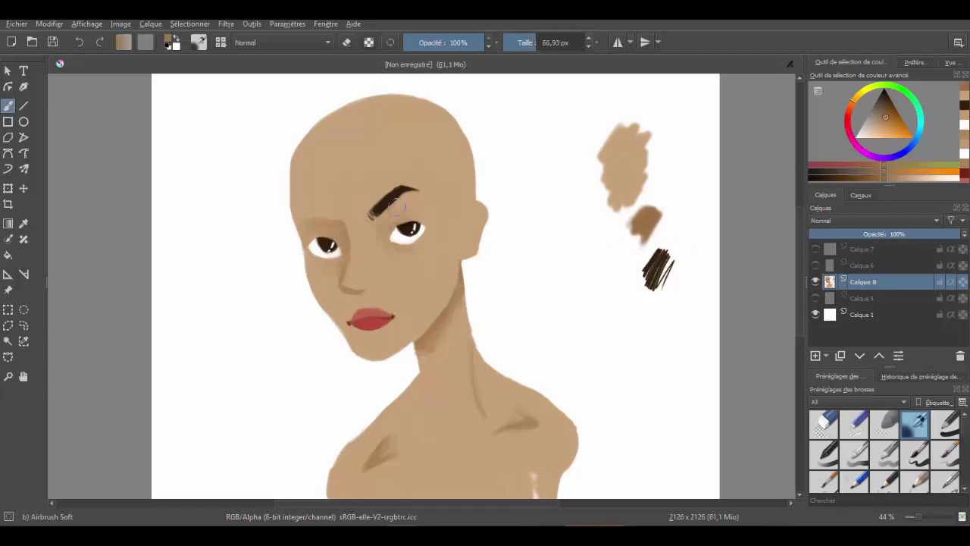
left_click_drag(365, 240, 377, 260)
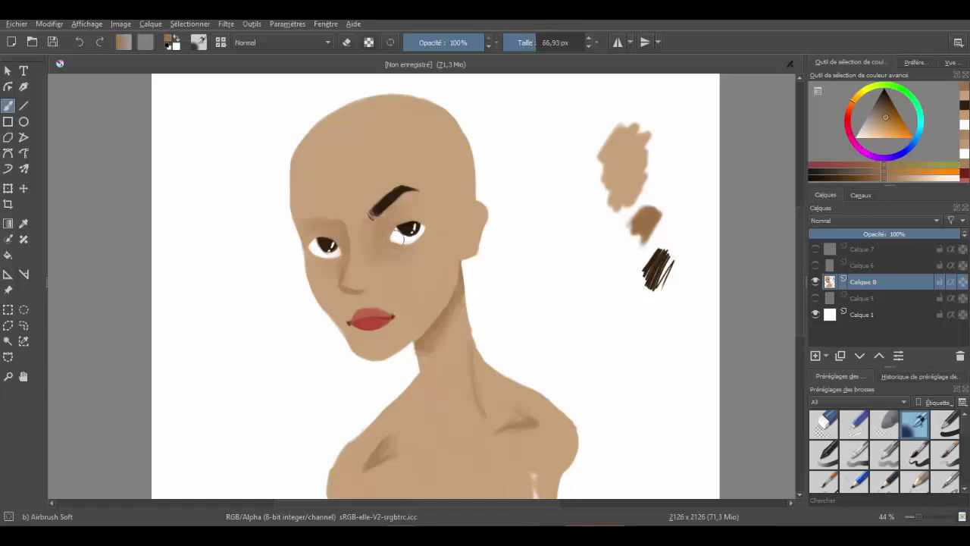
left_click(355, 227, "ctrl")
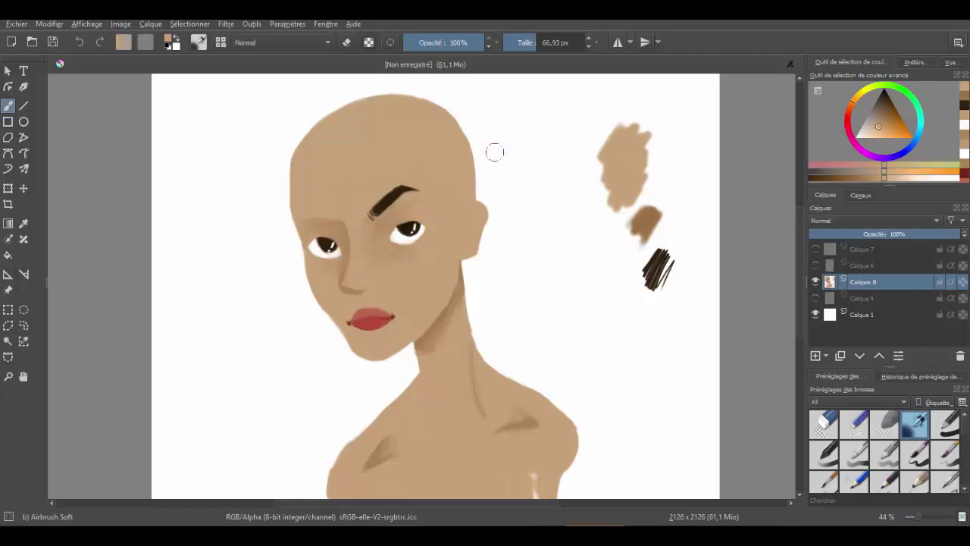
key("bracketleft")
key("bracketleft")
key("bracketleft")
key("k")
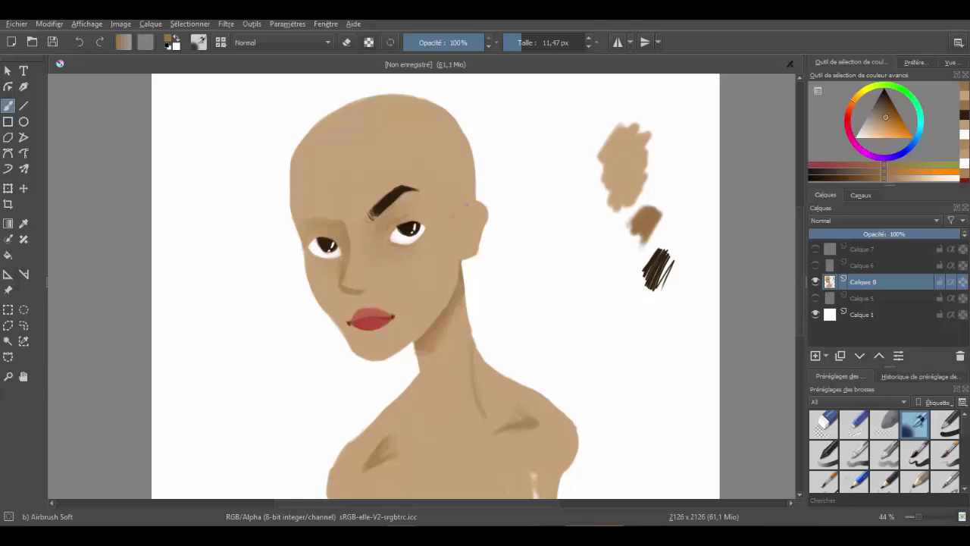
Paint grey-brown short hair over the top and sides of the head with a large brush
left_click(816, 264)
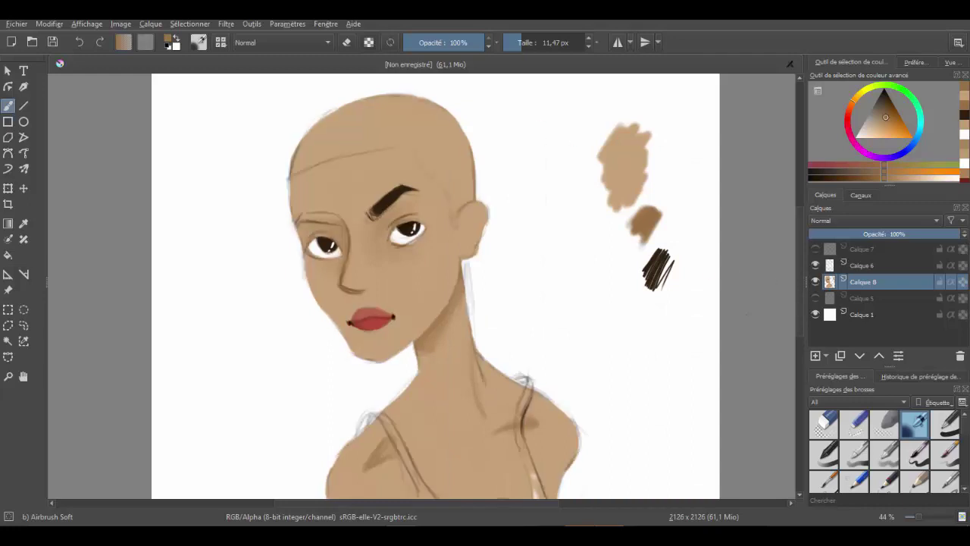
key("l")
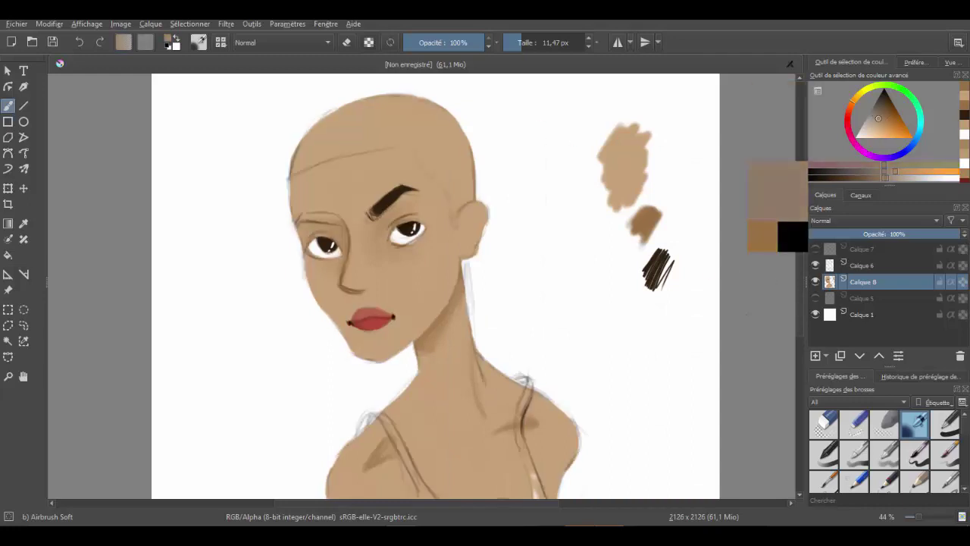
left_click_drag(417, 152, 448, 180)
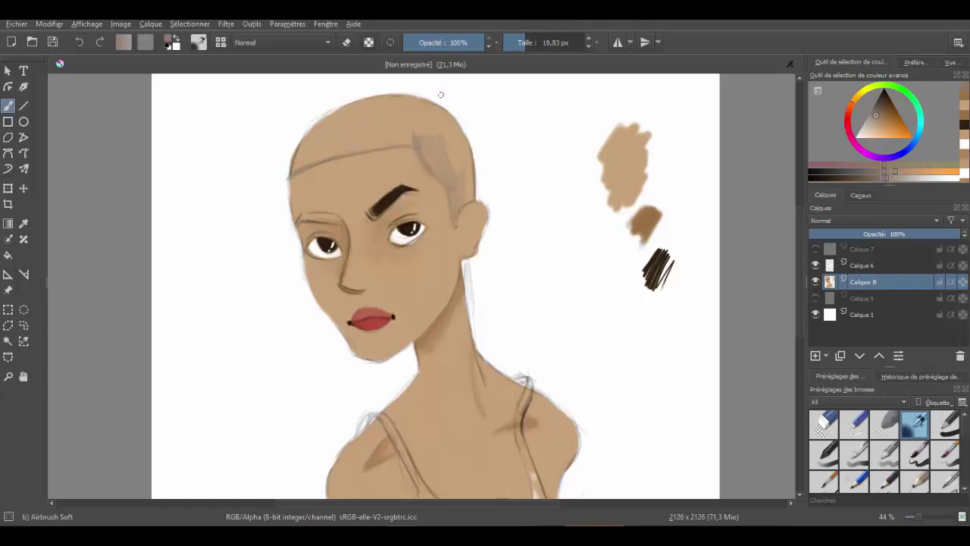
mouse_move(311, 144)
left_mouse_down()
mouse_move(361, 121)
mouse_move(397, 125)
mouse_move(464, 199)
left_mouse_up()
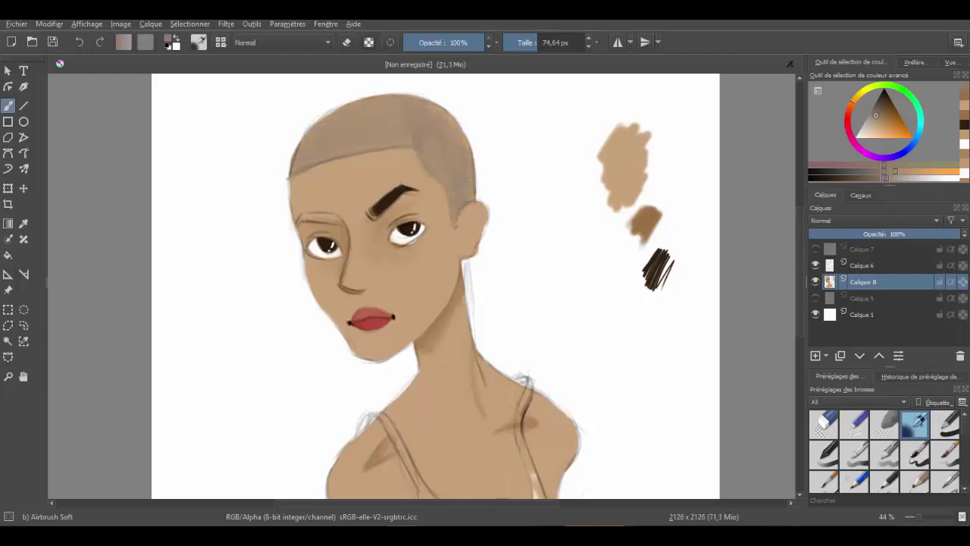
left_click_drag(429, 152, 423, 102)
left_click_drag(350, 142, 322, 155)
mouse_move(316, 138)
left_mouse_down()
mouse_move(414, 137)
mouse_move(369, 122)
left_mouse_up()
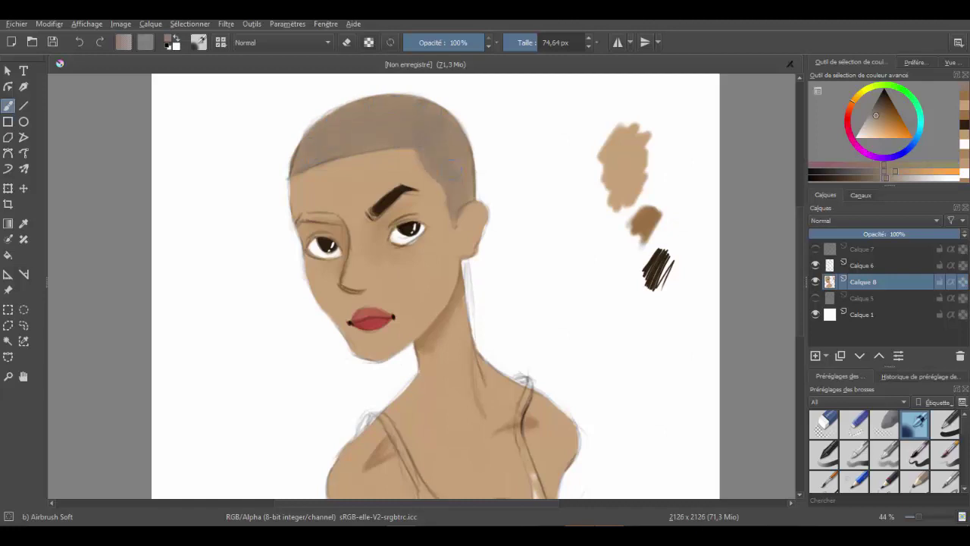
left_click_drag(454, 212, 453, 227)
left_click(393, 101)
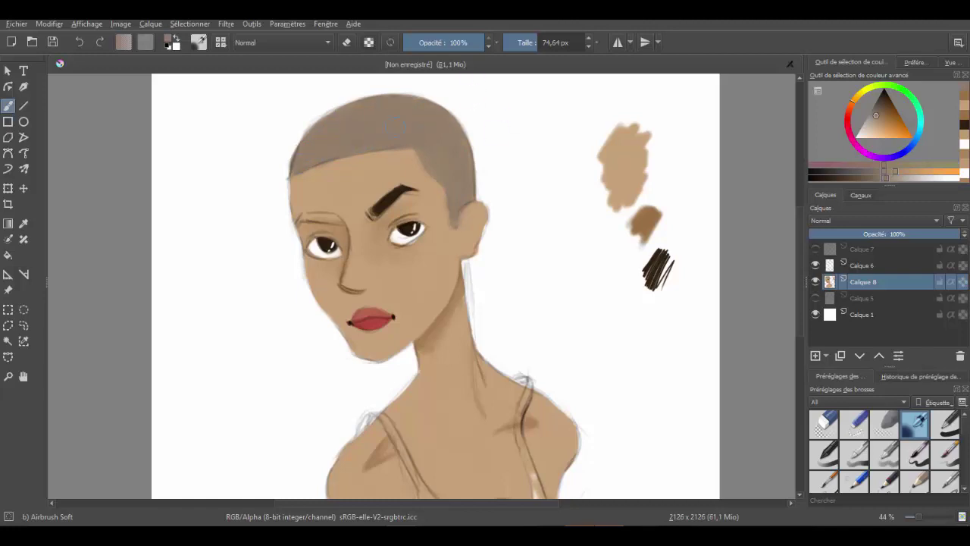
Hide Calque 6 and try softening the hairline with skin tone, undoing to compare
left_click(304, 173, "ctrl")
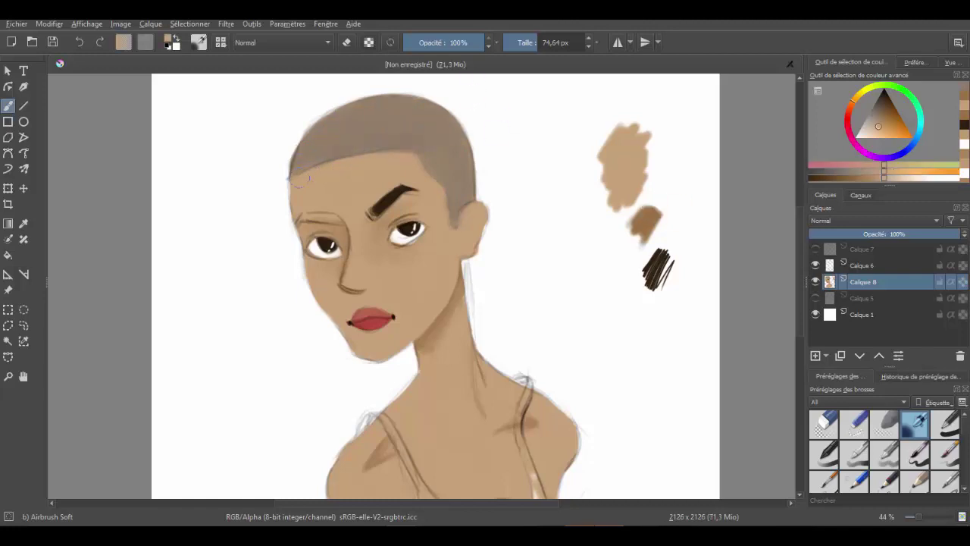
left_click(815, 264)
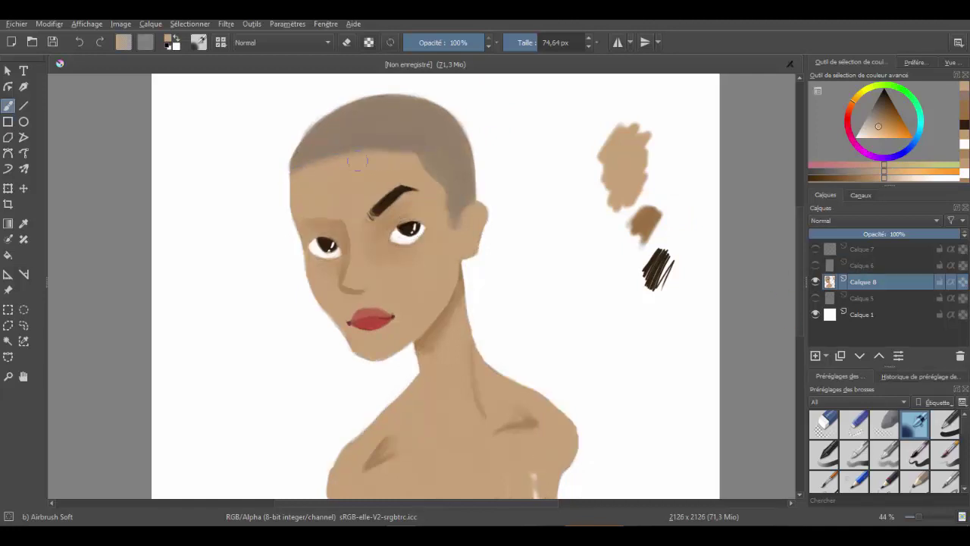
left_click_drag(399, 159, 334, 163)
key("ctrl+z")
left_click(452, 176, "ctrl")
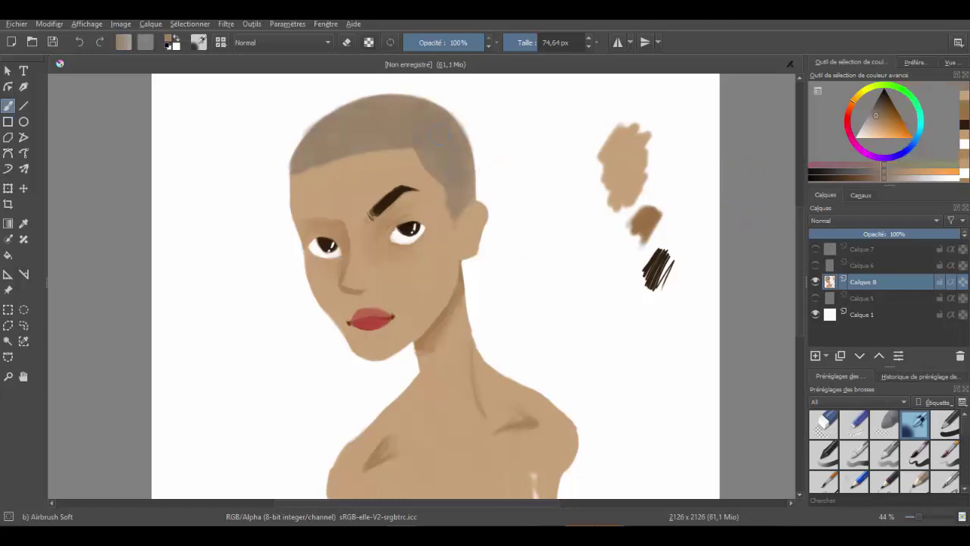
key("ctrl+z")
key("ctrl+shift+z")
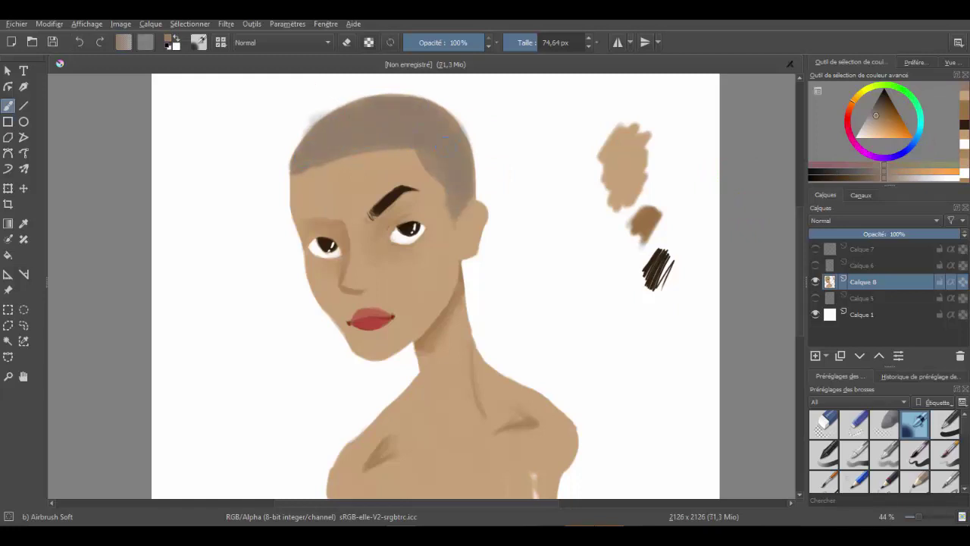
Test the grey-brown at upper right, extend the left hairline, and erase stray strokes
key("bracketleft")
key("bracketleft")
key("bracketleft")
key("bracketleft")
key("bracketleft")
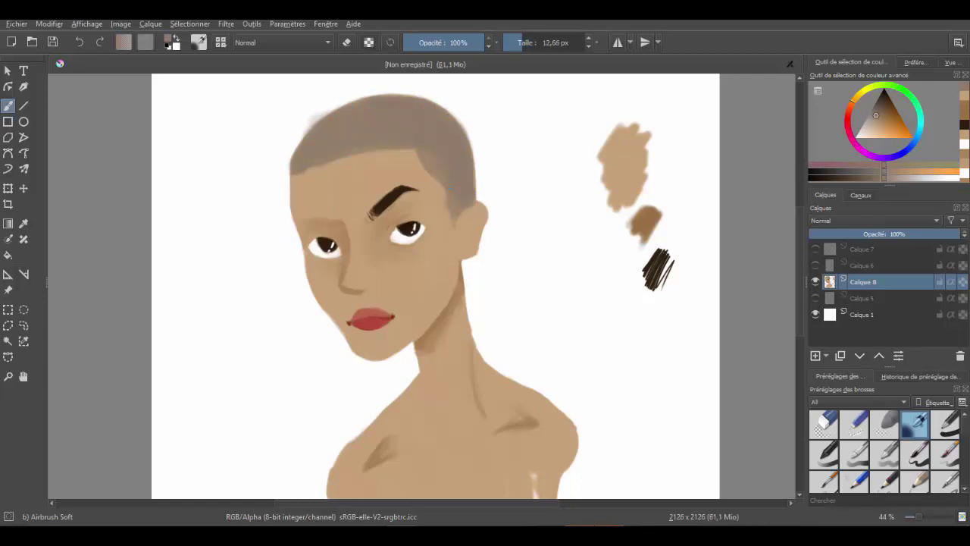
left_click(459, 226, "ctrl")
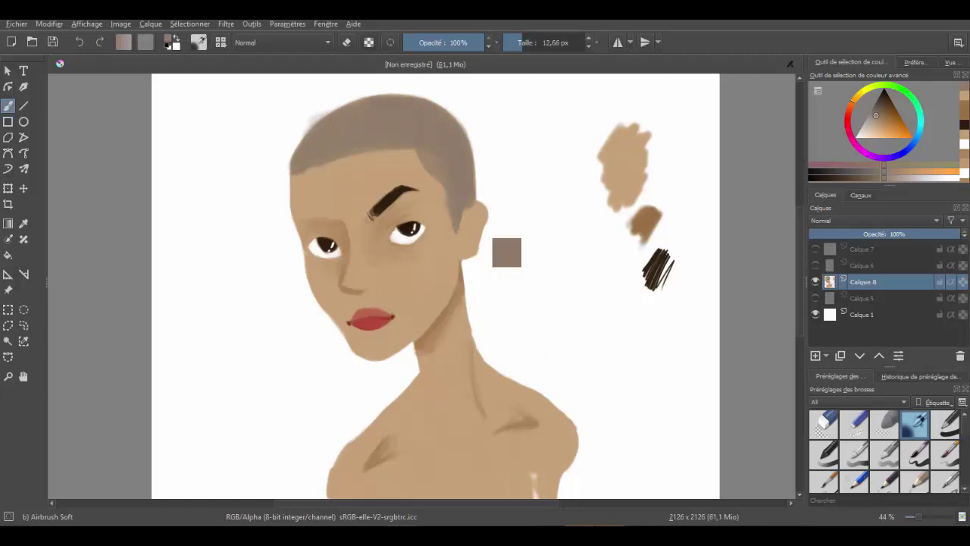
key("bracketright")
key("bracketright")
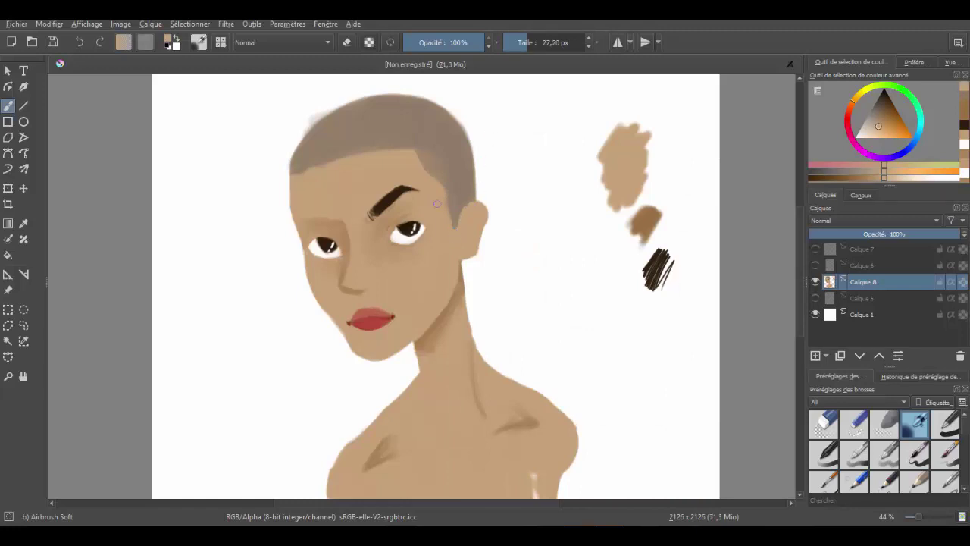
left_click(364, 121, "ctrl")
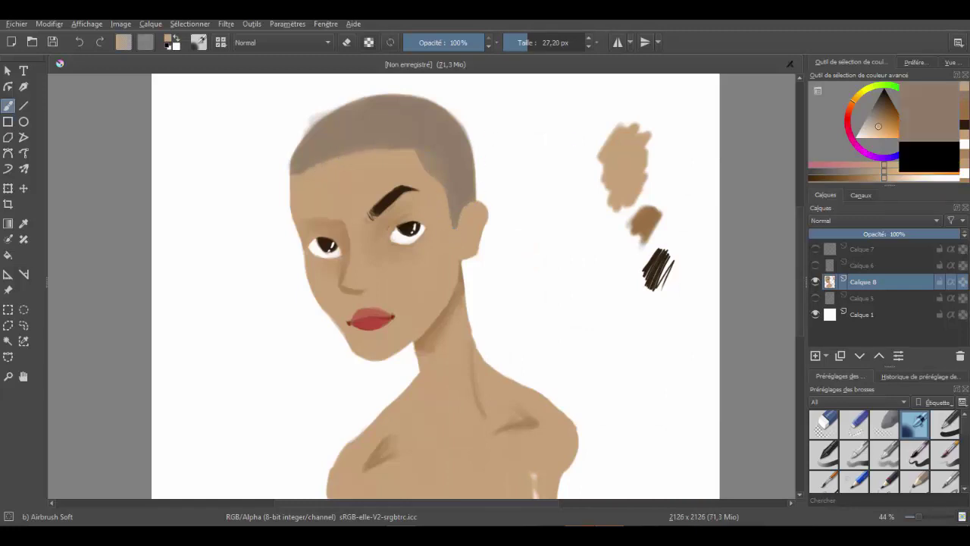
mouse_move(537, 152)
left_mouse_down()
mouse_move(564, 95)
mouse_move(584, 107)
left_mouse_up()
left_click_drag(292, 179, 322, 153)
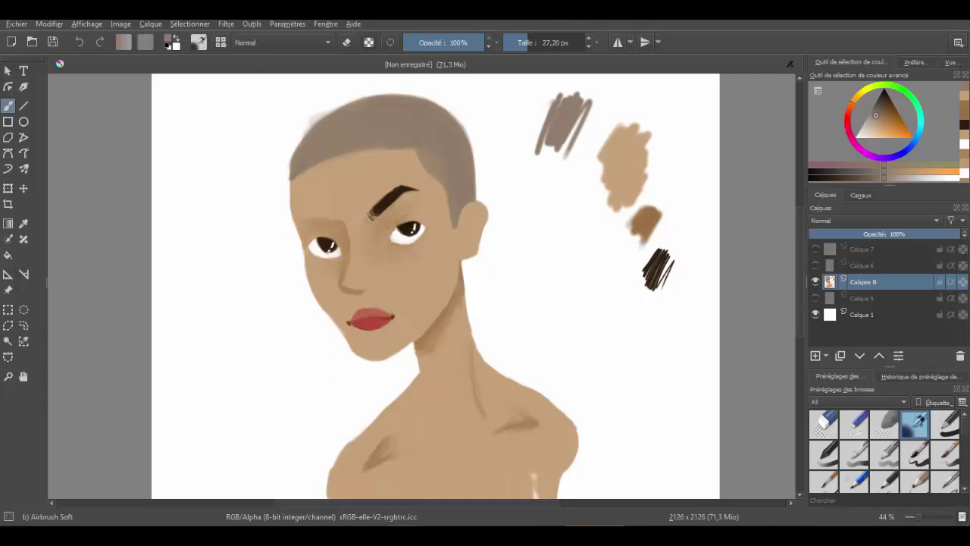
key("e")
left_click_drag(314, 115, 287, 186)
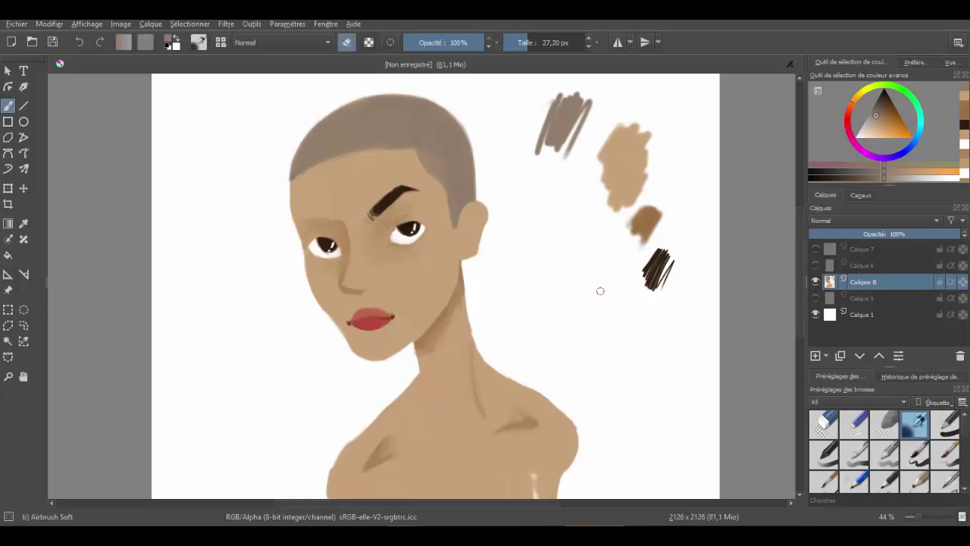
Erase the stray bump at the left hairline and touch it up in beige
left_click(339, 212, "ctrl")
key("e")
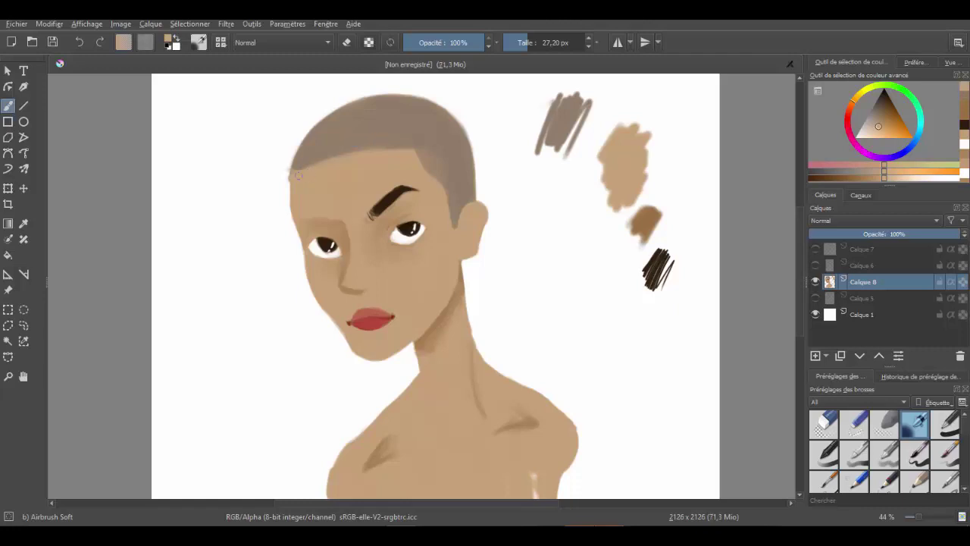
key("e")
left_click_drag(279, 182, 288, 169)
left_click(599, 154, "ctrl")
key("e")
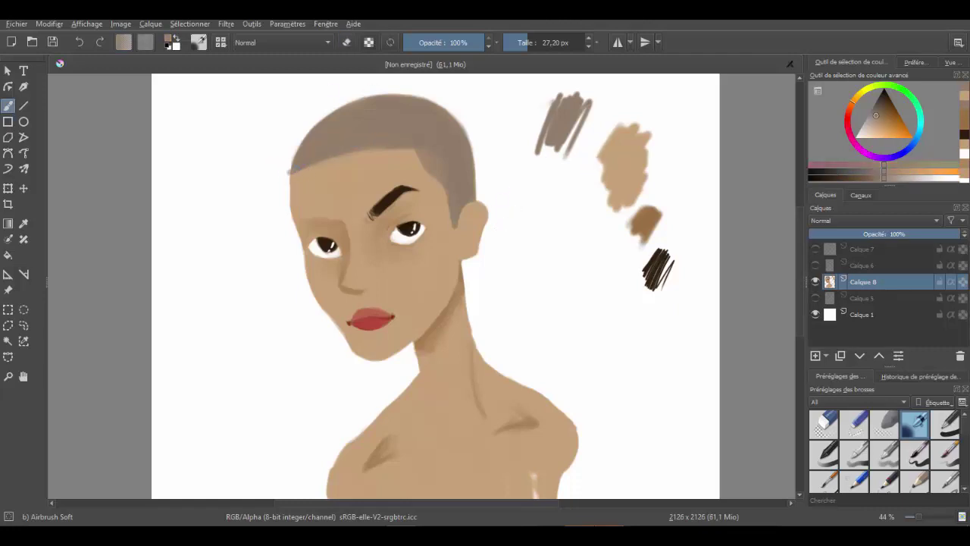
key("e")
Draw a dark crease over the left eyelid, using the Calque 6 sketch as a guide
left_click(815, 265)
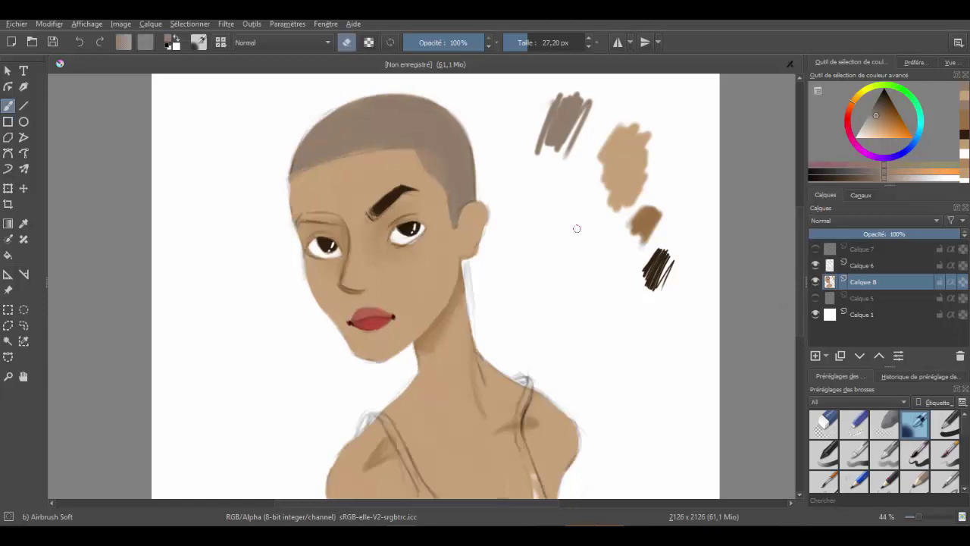
left_click(410, 229, "ctrl")
key("e")
mouse_move(293, 225)
left_mouse_down()
mouse_move(306, 213)
mouse_move(338, 218)
mouse_move(299, 217)
mouse_move(341, 218)
mouse_move(323, 216)
left_mouse_up()
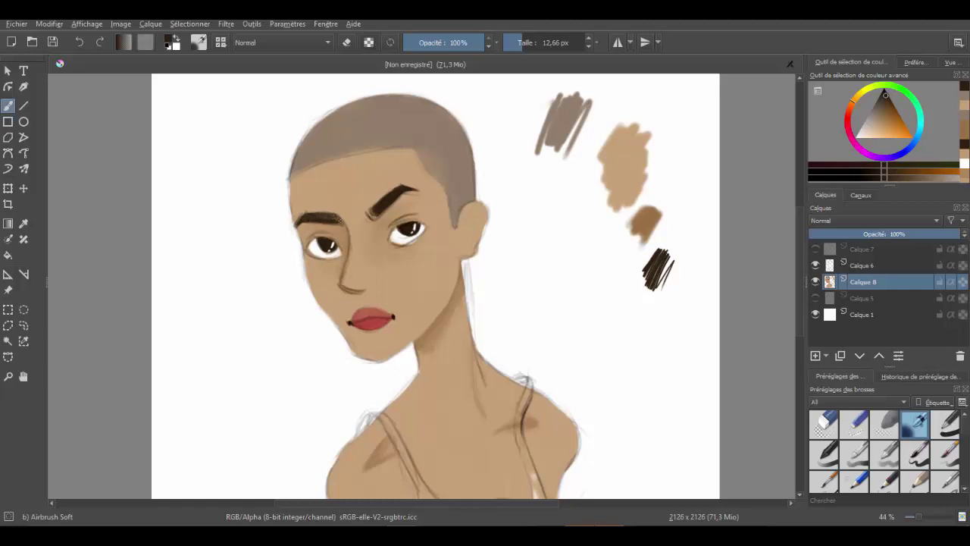
left_click(816, 264)
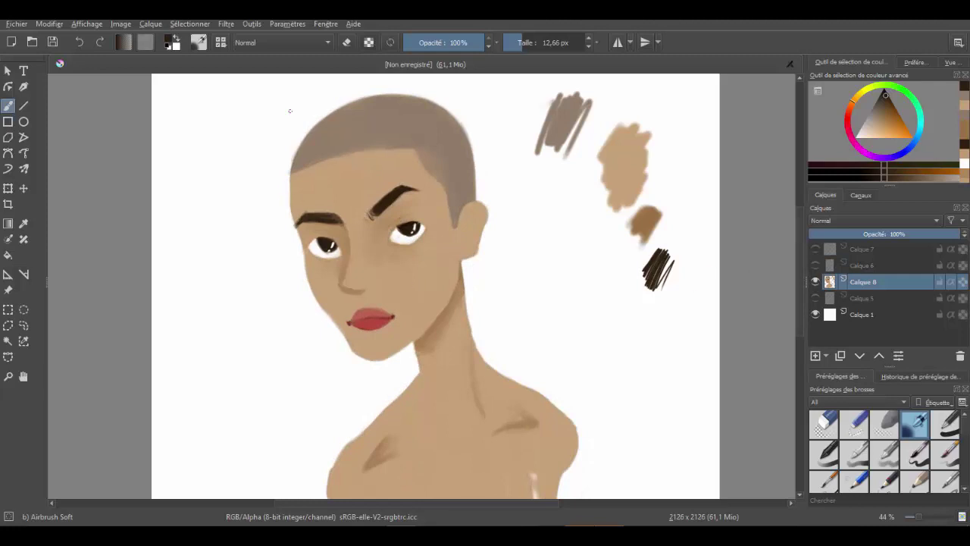
Darken the left eyebrow and fill in more of the right eyebrow, then show Calque 6
key("e")
left_click(403, 223, "ctrl")
key("e")
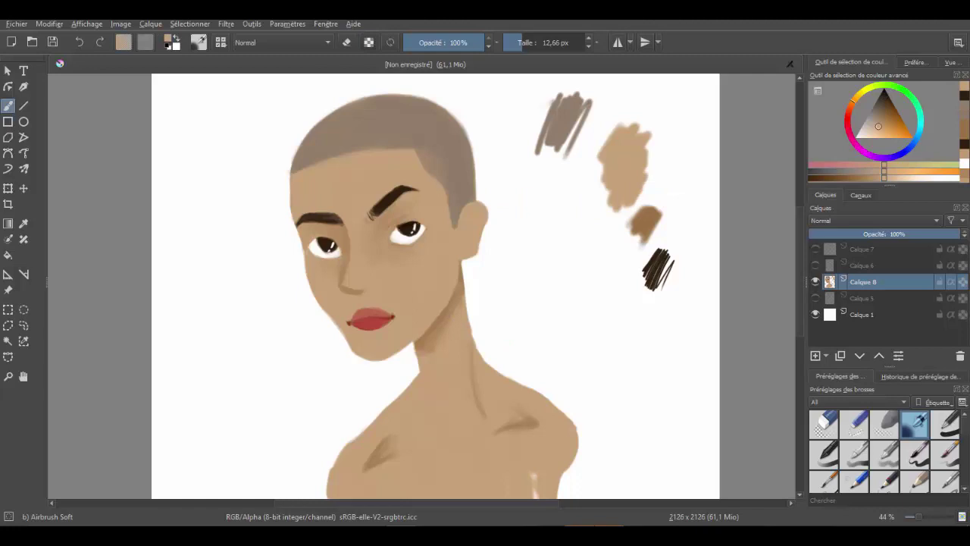
left_click(410, 229, "ctrl")
left_click_drag(319, 218, 335, 216)
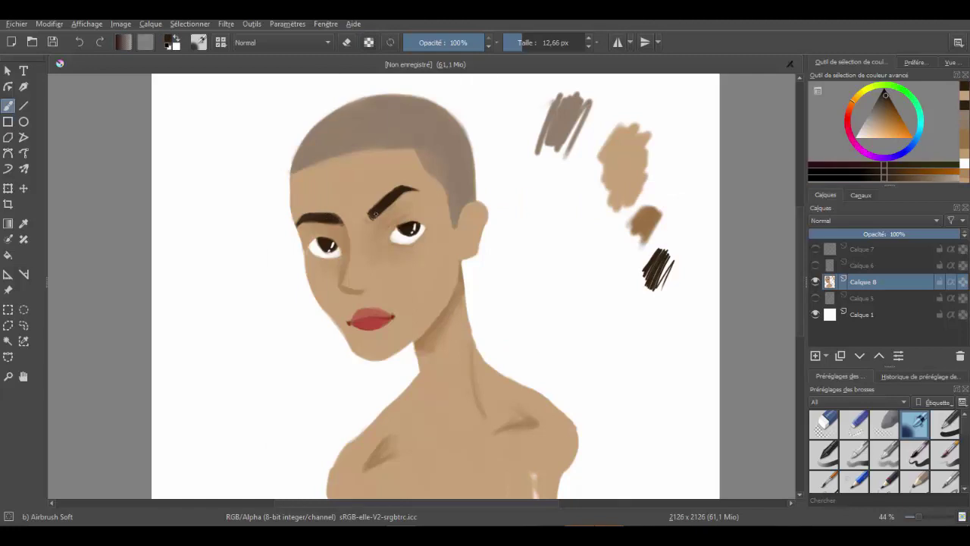
left_click_drag(392, 192, 399, 187)
left_click(523, 379, "ctrl")
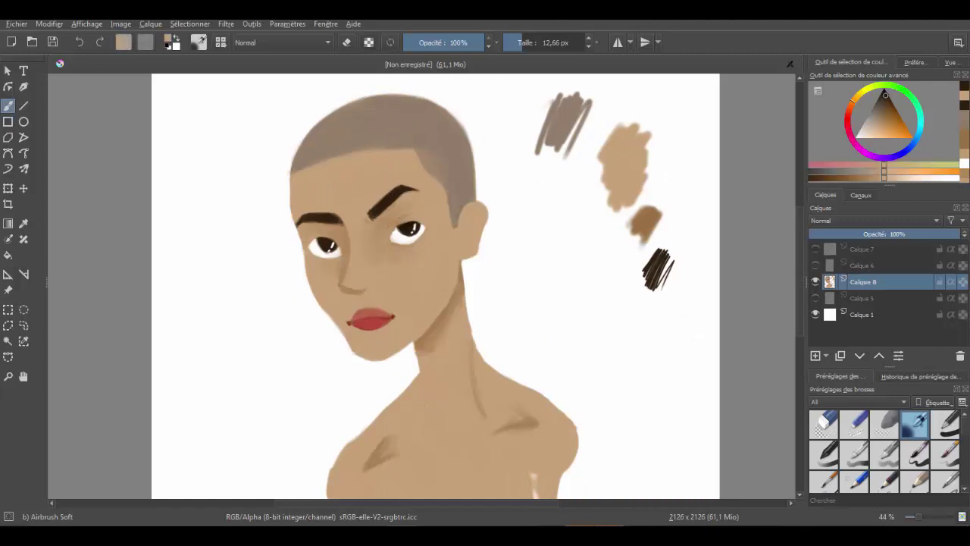
left_click(816, 265)
Sample the lip red and block red onto the chest, neck line and left shoulder
scroll(714, 310, "down", 2)
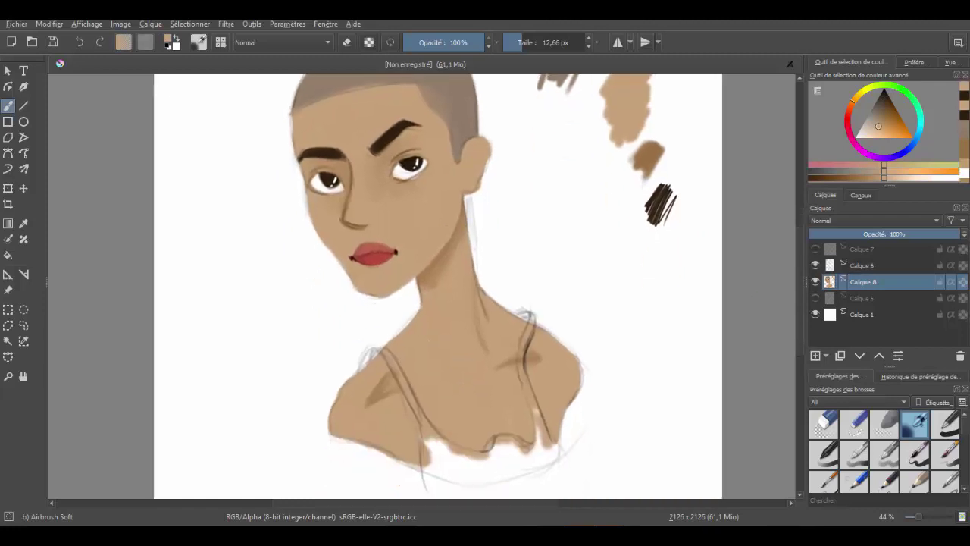
left_click(372, 255, "ctrl")
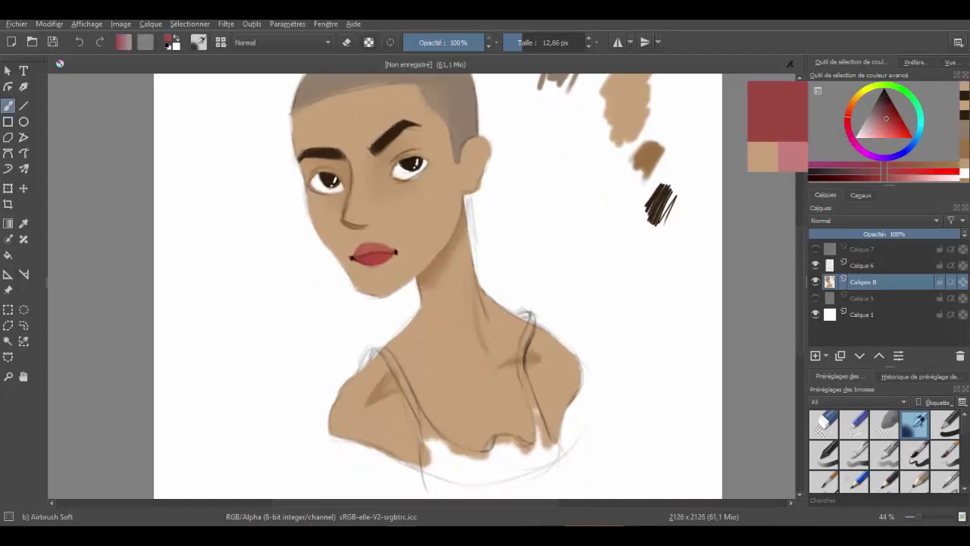
left_click_drag(669, 252, 660, 290)
left_click_drag(487, 444, 493, 441)
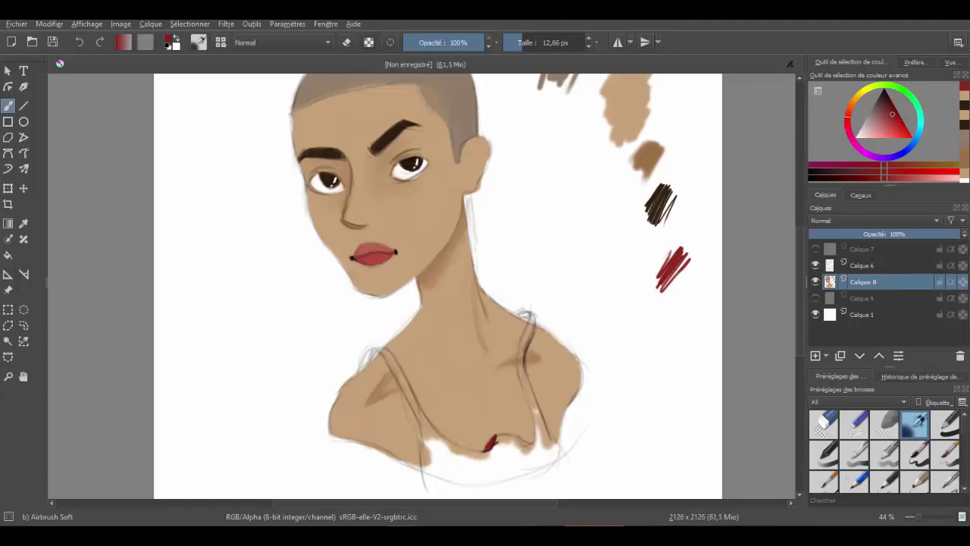
left_click_drag(520, 317, 528, 314)
left_click_drag(361, 370, 369, 348)
With a muted dark red and slightly larger brush, paint both shoulder straps
left_click(673, 269, "ctrl")
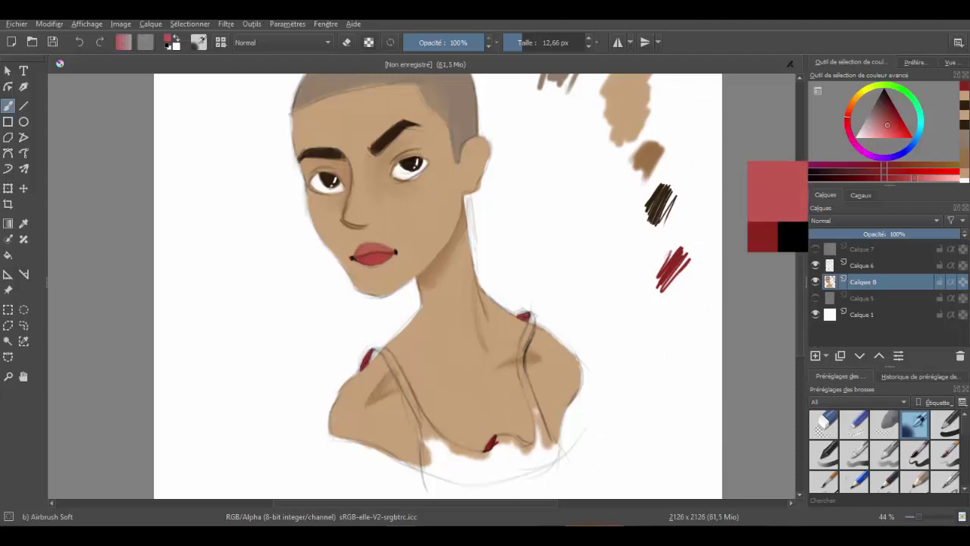
left_click_drag(500, 222, 509, 222)
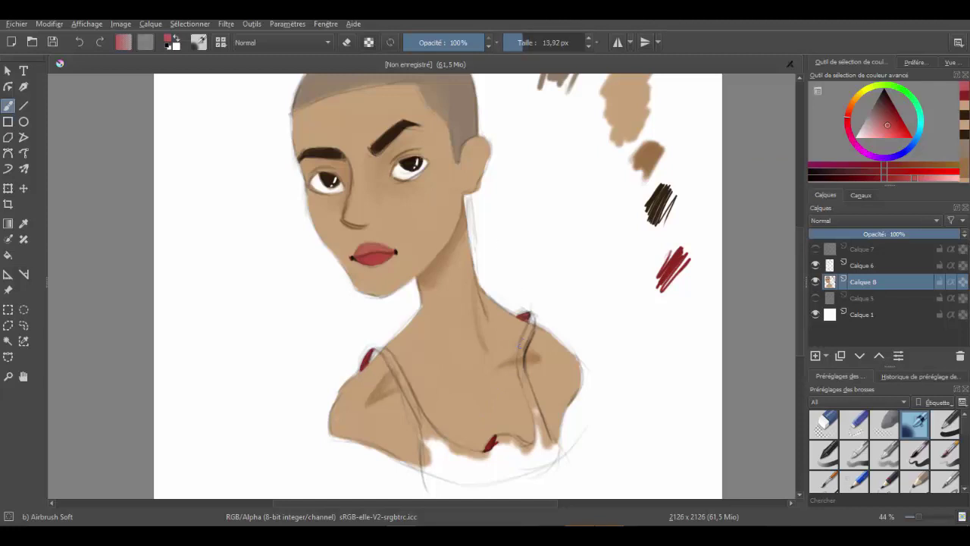
mouse_move(533, 320)
left_mouse_down()
mouse_move(519, 379)
mouse_move(537, 414)
left_mouse_up()
left_click_drag(525, 371, 547, 444)
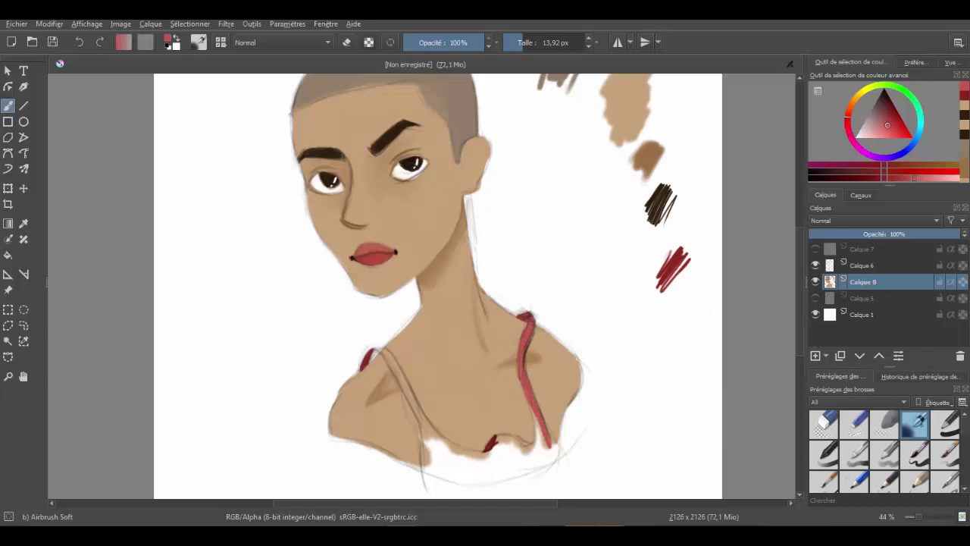
mouse_move(535, 411)
left_mouse_down()
mouse_move(540, 453)
mouse_move(550, 459)
mouse_move(557, 446)
left_mouse_up()
mouse_move(494, 442)
left_mouse_down()
mouse_move(493, 450)
mouse_move(520, 436)
mouse_move(534, 448)
mouse_move(501, 450)
left_mouse_up()
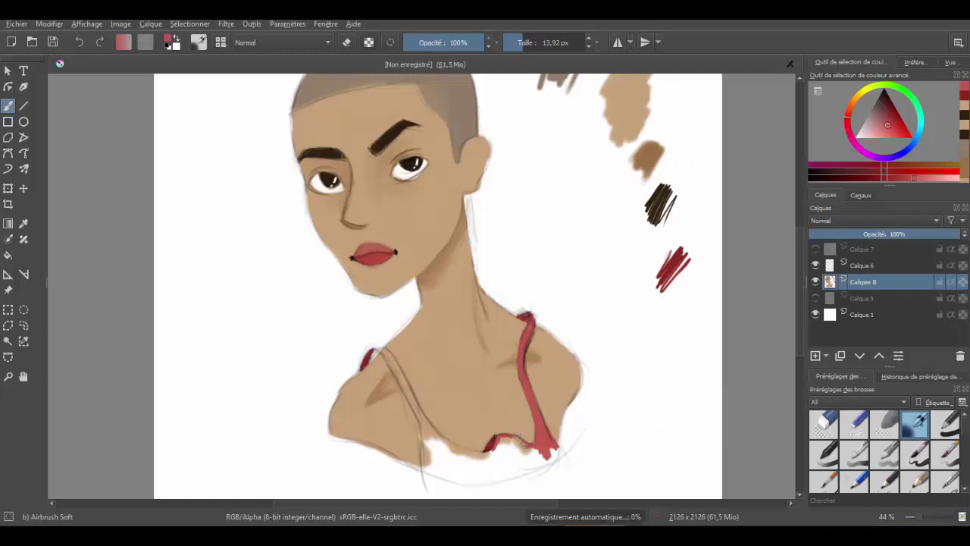
mouse_move(376, 347)
left_mouse_down()
mouse_move(396, 362)
mouse_move(438, 439)
left_mouse_up()
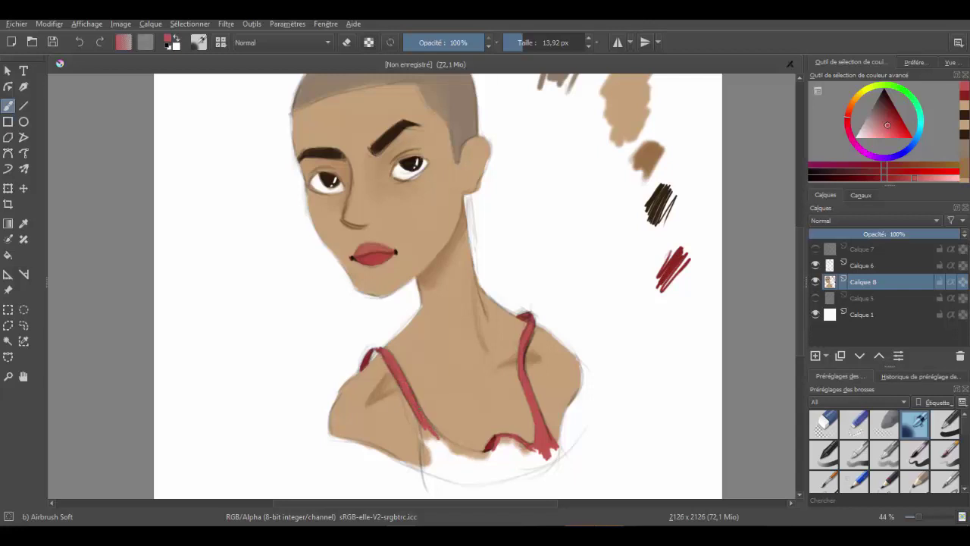
Resample strap reds to touch up both straps and paint the lower hem red
left_click(673, 270, "ctrl")
left_click_drag(374, 350, 367, 365)
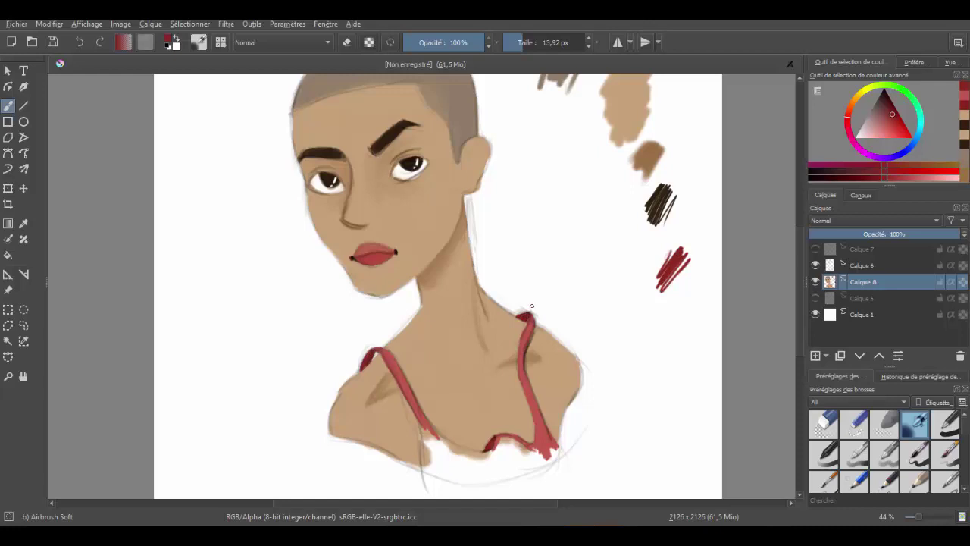
left_click(548, 402, "ctrl")
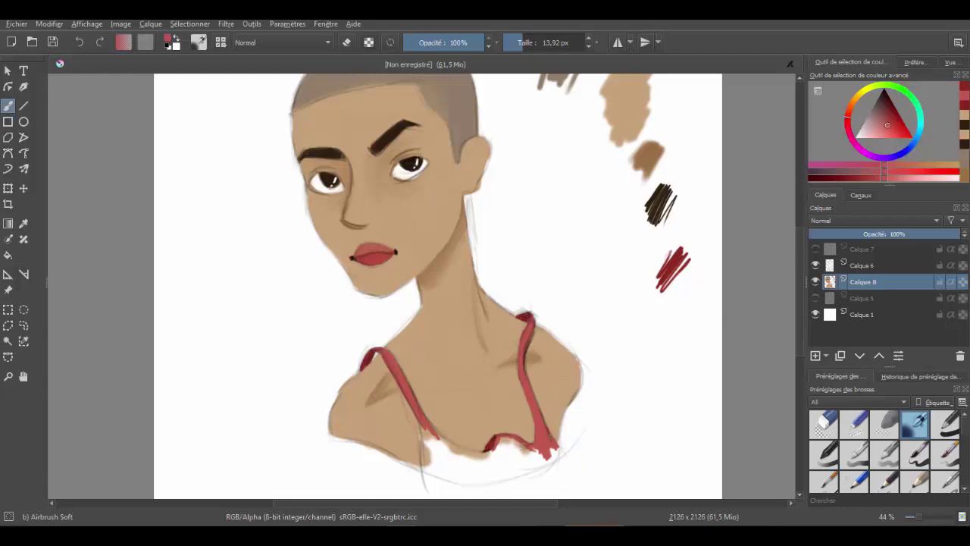
mouse_move(552, 456)
left_mouse_down()
mouse_move(552, 444)
mouse_move(556, 454)
left_mouse_up()
mouse_move(423, 468)
left_mouse_down()
mouse_move(493, 484)
mouse_move(554, 459)
mouse_move(514, 468)
left_mouse_up()
left_click_drag(423, 426, 420, 470)
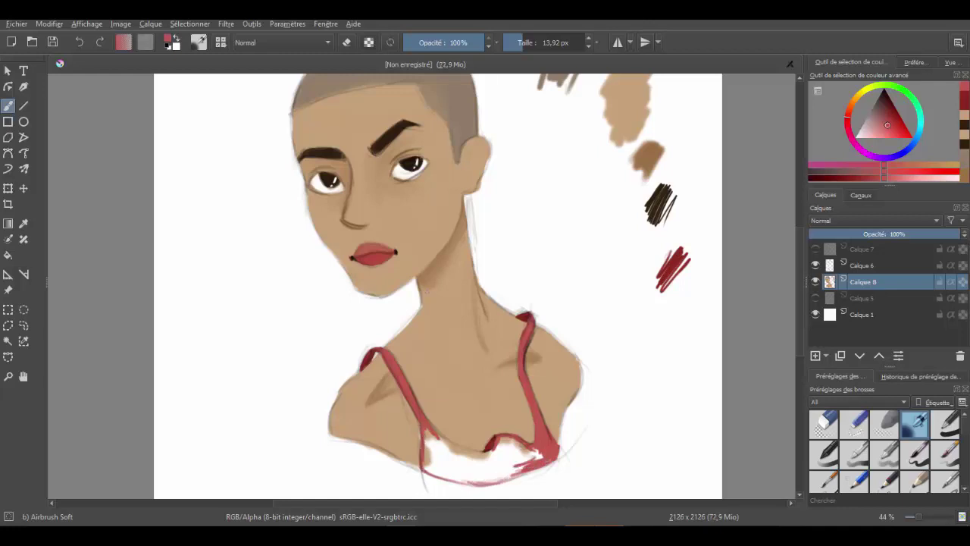
key("bracketright")
key("bracketright")
key("bracketright")
Fill the top's bottom edge with broad red, then add faint shading marks at 15 px
mouse_move(523, 458)
left_mouse_down()
mouse_move(477, 478)
mouse_move(542, 455)
mouse_move(506, 443)
mouse_move(491, 463)
mouse_move(463, 460)
mouse_move(435, 441)
mouse_move(451, 438)
mouse_move(429, 457)
mouse_move(475, 473)
mouse_move(445, 480)
mouse_move(491, 484)
mouse_move(454, 462)
mouse_move(433, 470)
mouse_move(440, 447)
mouse_move(425, 470)
left_mouse_up()
left_click_drag(491, 483, 552, 464)
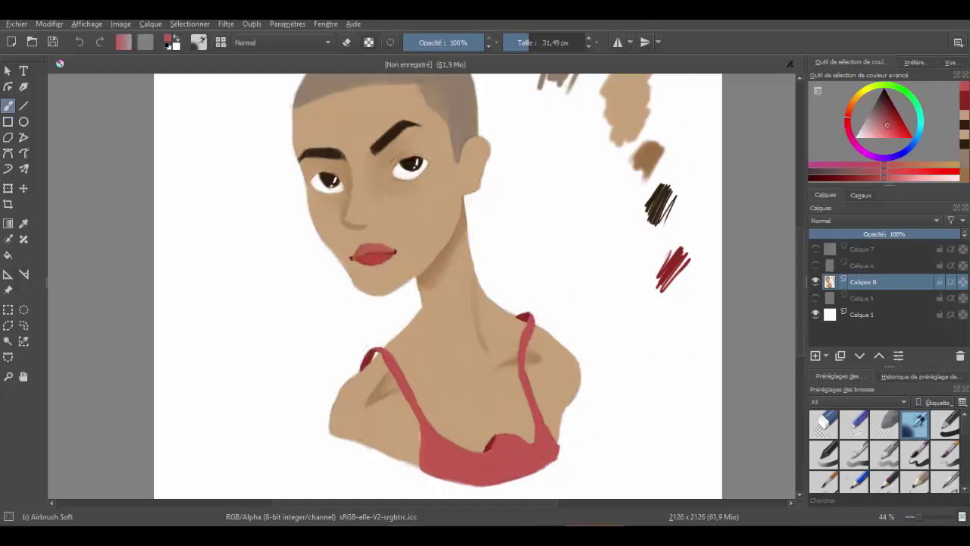
key("bracketleft")
key("bracketleft")
left_click_drag(544, 410, 540, 427)
left_click_drag(418, 420, 417, 444)
Sample a darker red from the top and erase a little near the strap
left_click(661, 262, "ctrl")
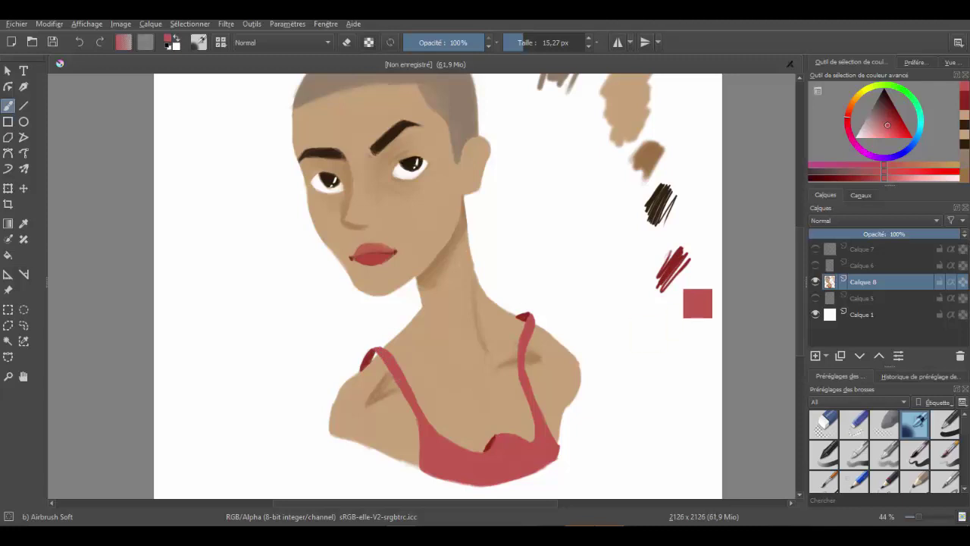
left_click(525, 317, "ctrl")
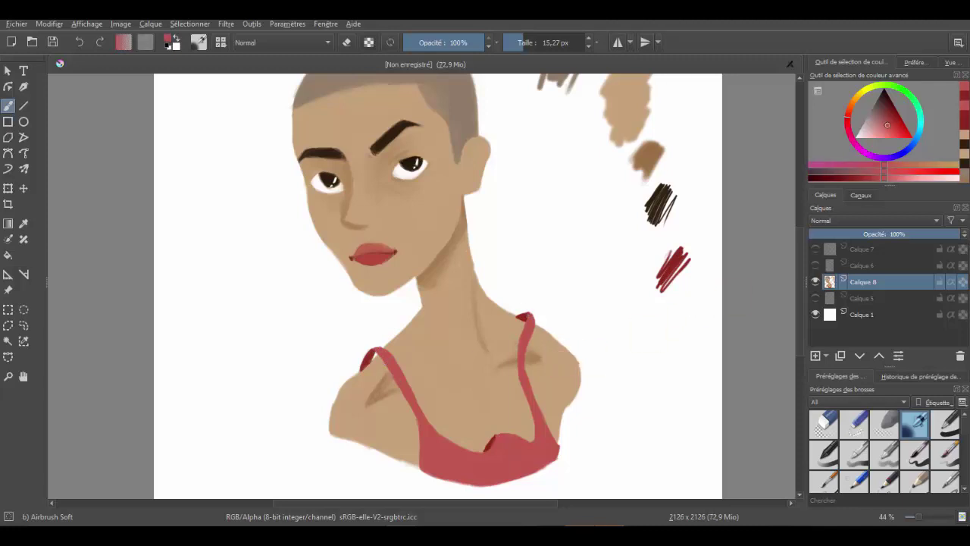
left_click(673, 270, "ctrl")
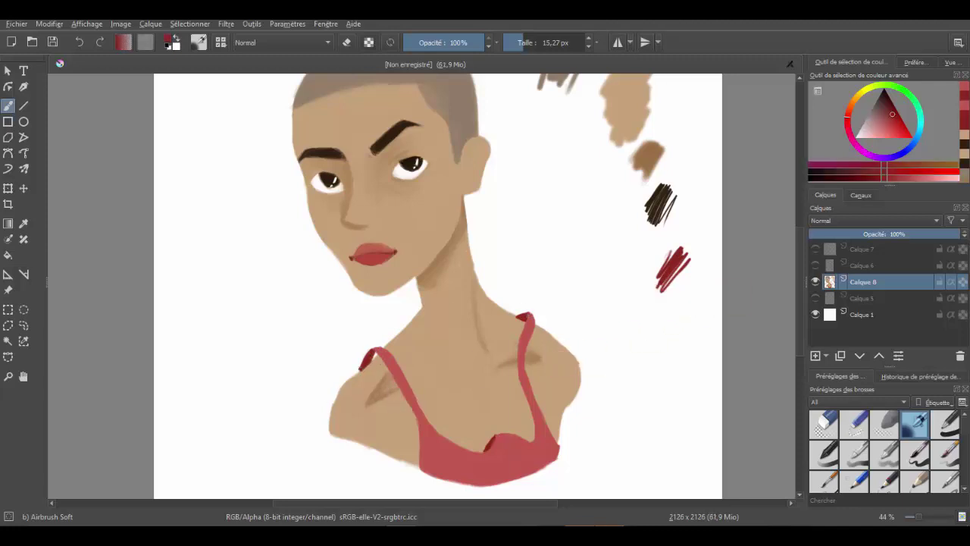
key("e")
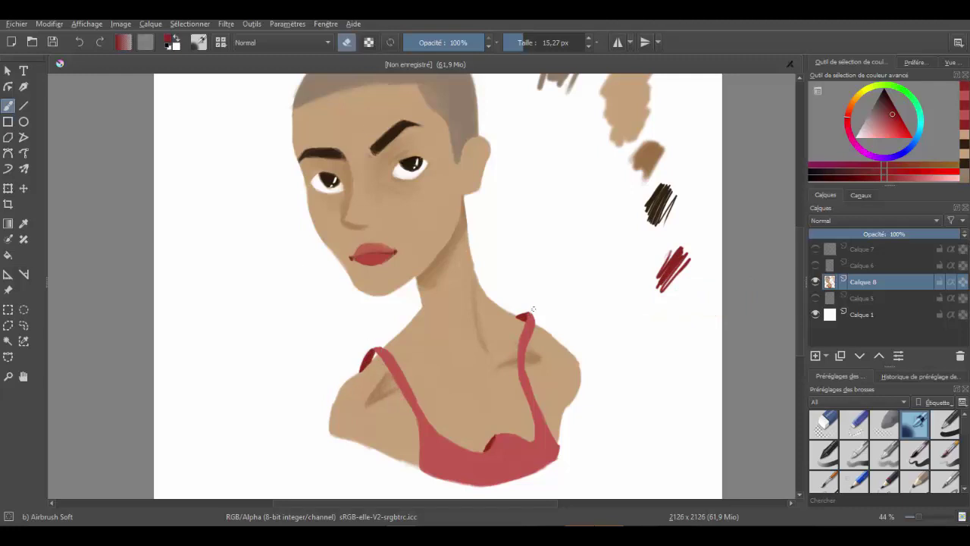
left_click(532, 309)
Try skin-tone strokes over the cleavage and neck, undoing both
key("e")
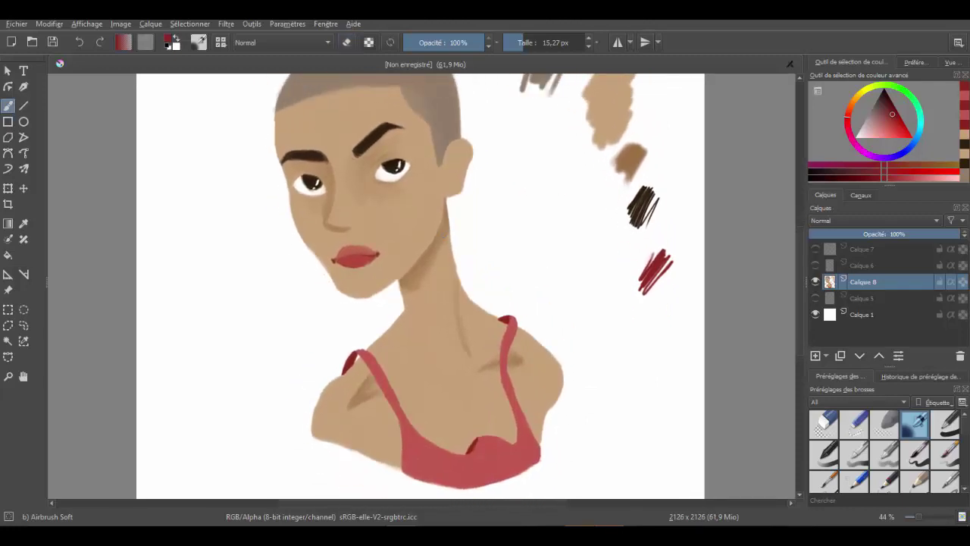
left_click(502, 334, "ctrl")
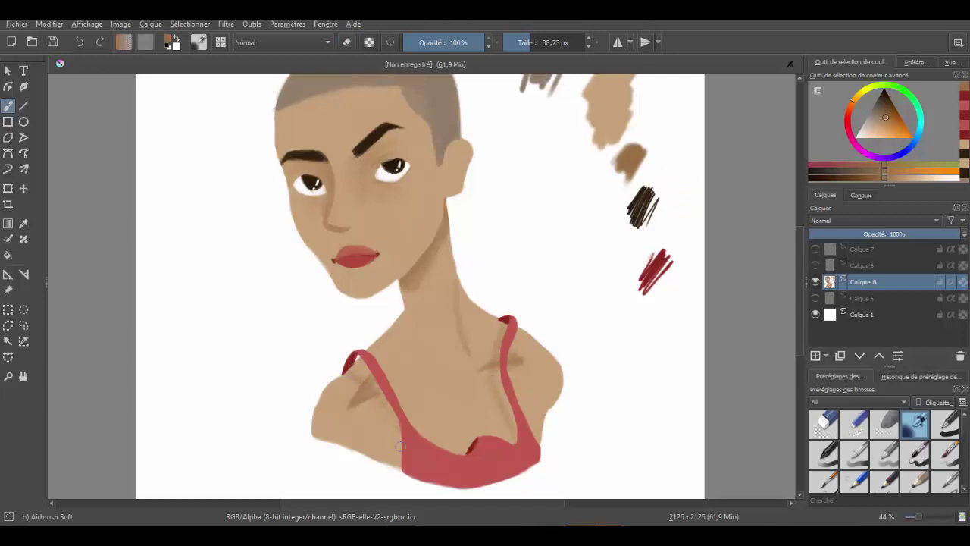
left_click_drag(453, 450, 473, 444)
key("ctrl+z")
left_click_drag(455, 268, 460, 301)
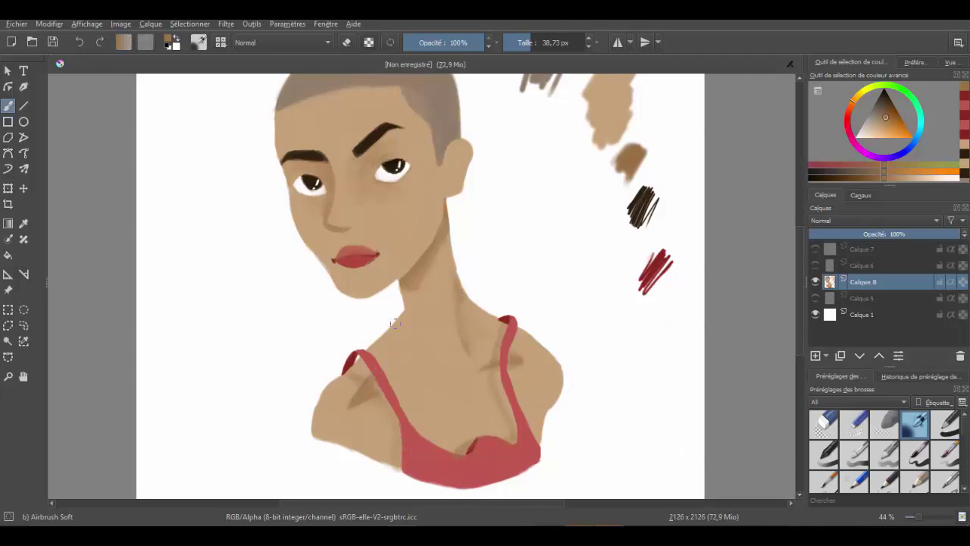
left_click(473, 392, "ctrl")
key("ctrl+z")
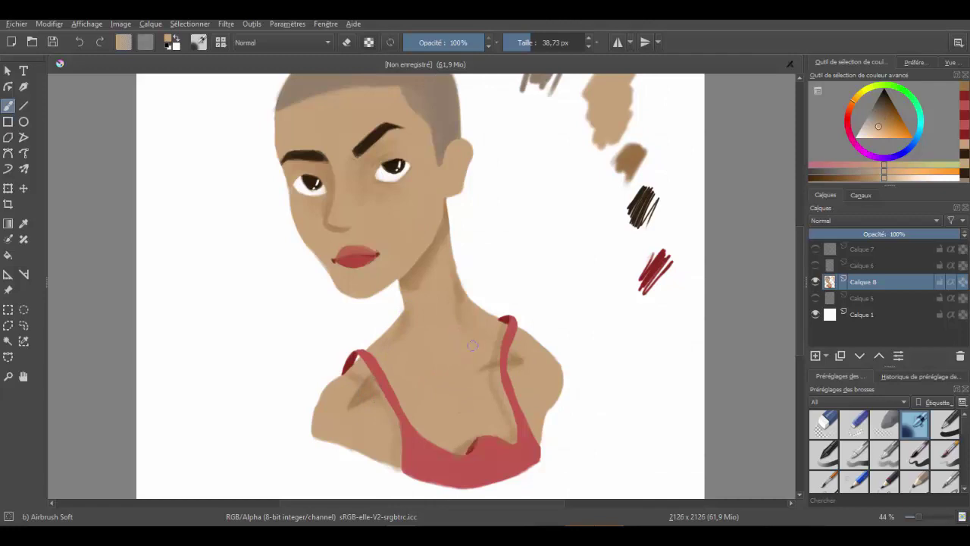
key("e")
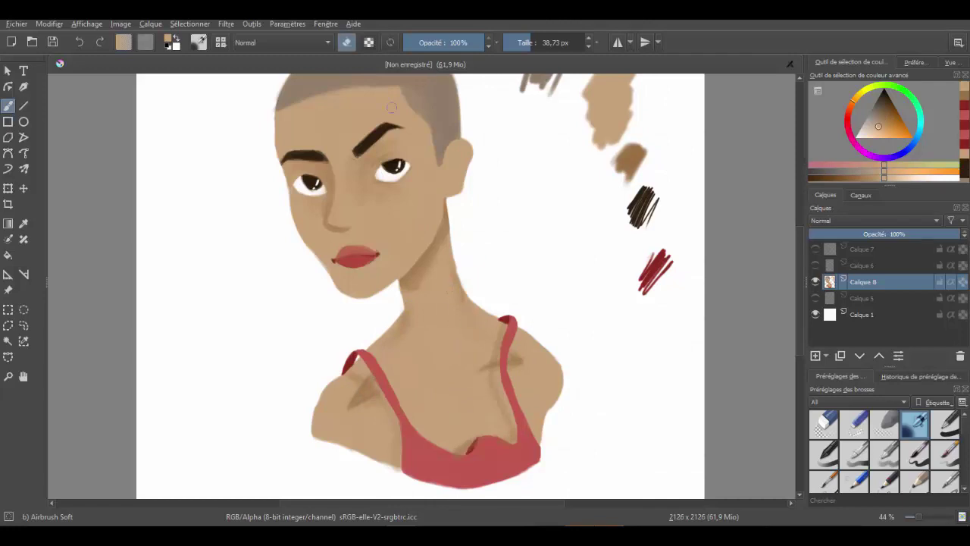
Add small skin and brown marks near the ear, sampling nearby skin tones
scroll(485, 138, "up", 2)
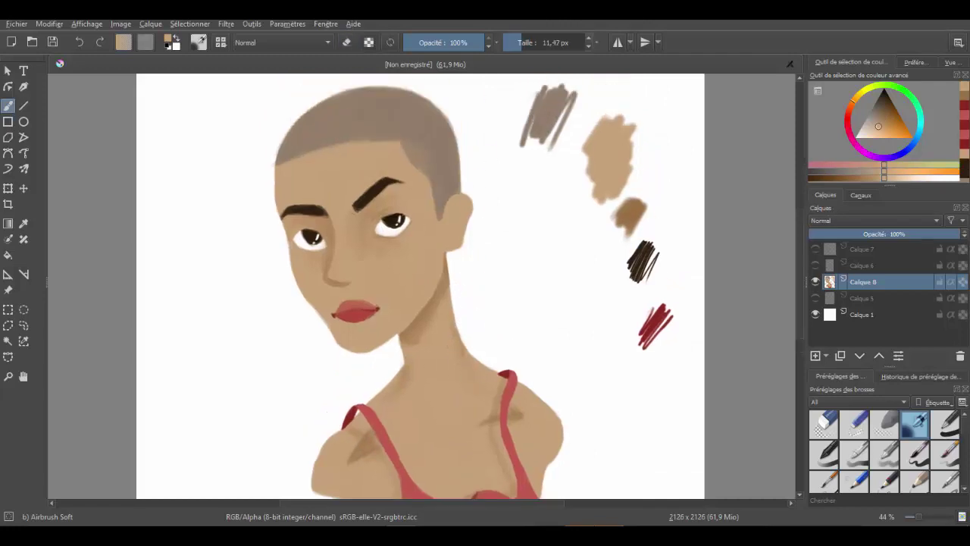
key("e")
left_click_drag(447, 216, 452, 209)
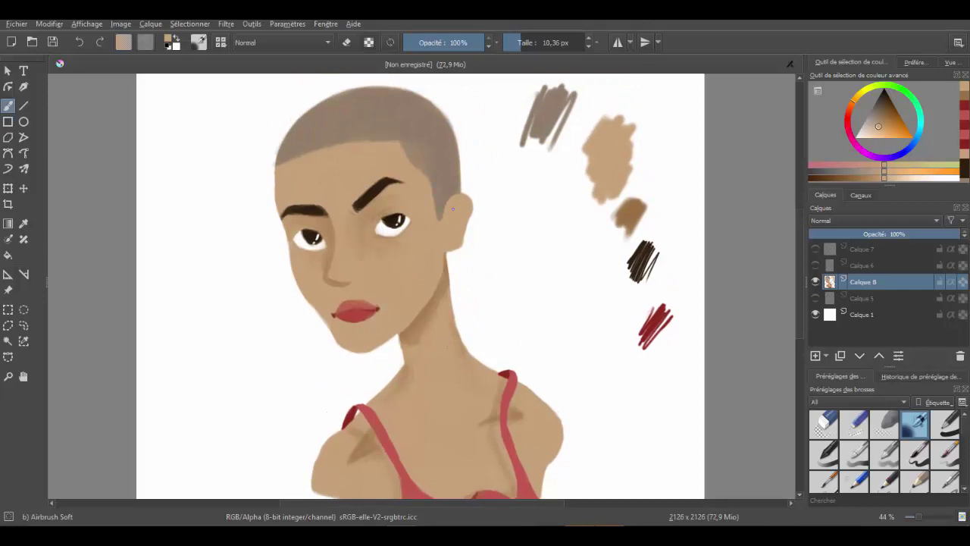
left_click(644, 214, "ctrl")
left_click_drag(452, 222, 454, 230)
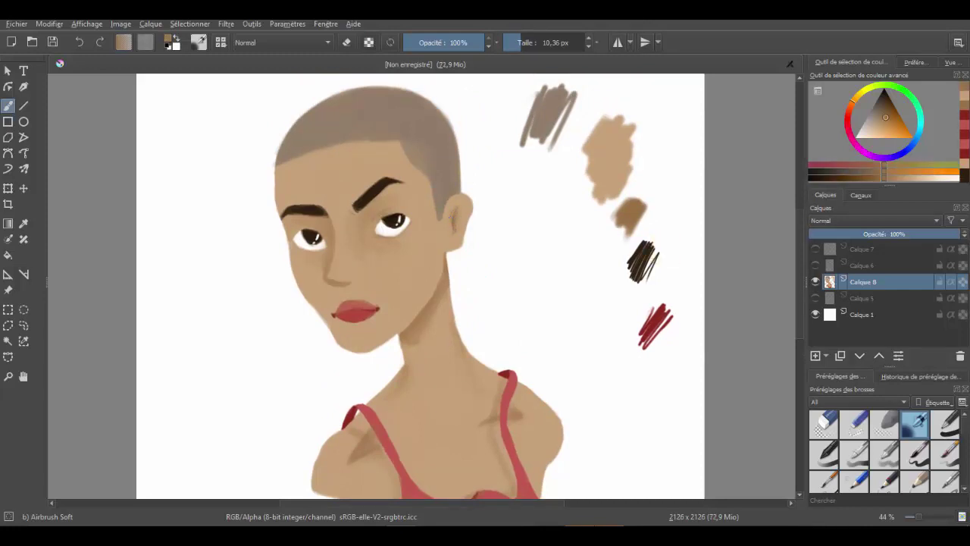
left_click(460, 220, "ctrl")
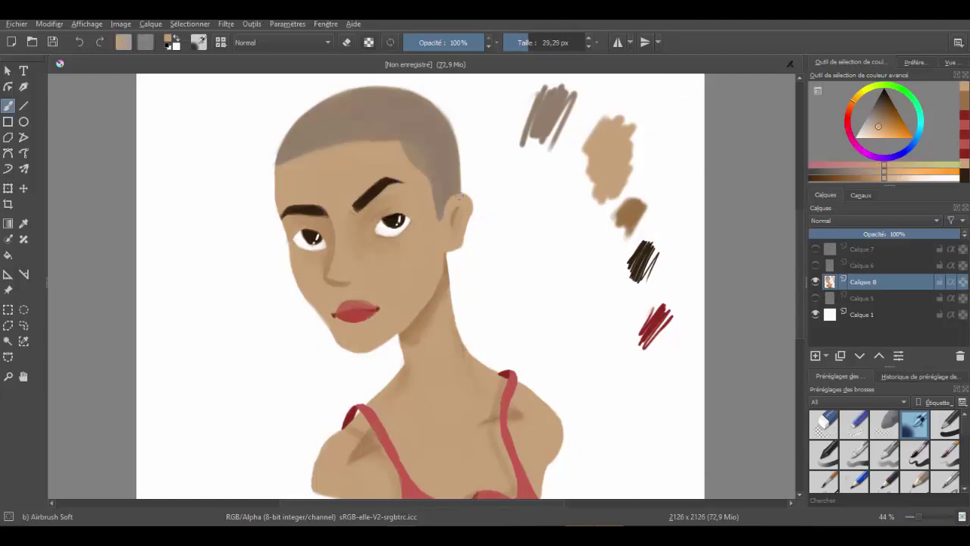
left_click(459, 225, "ctrl")
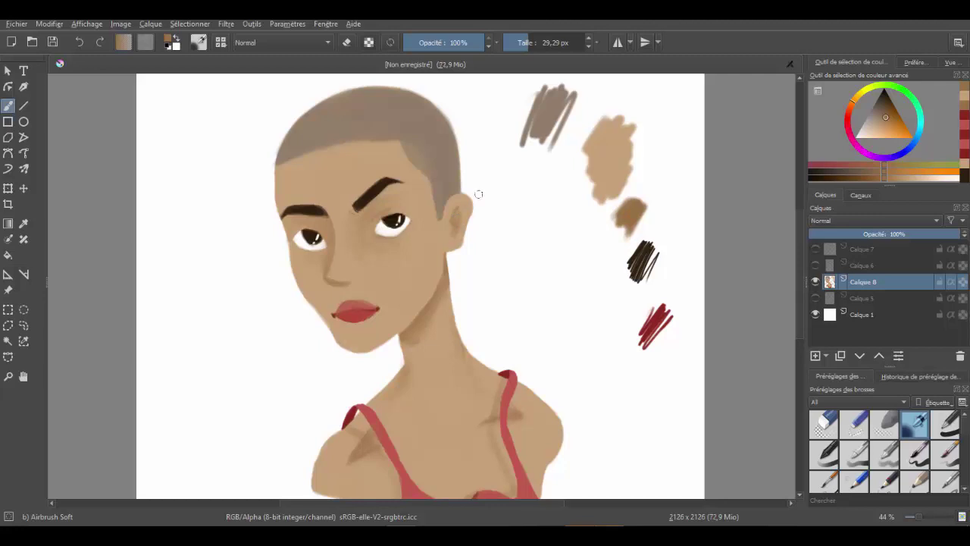
left_click(460, 210, "ctrl")
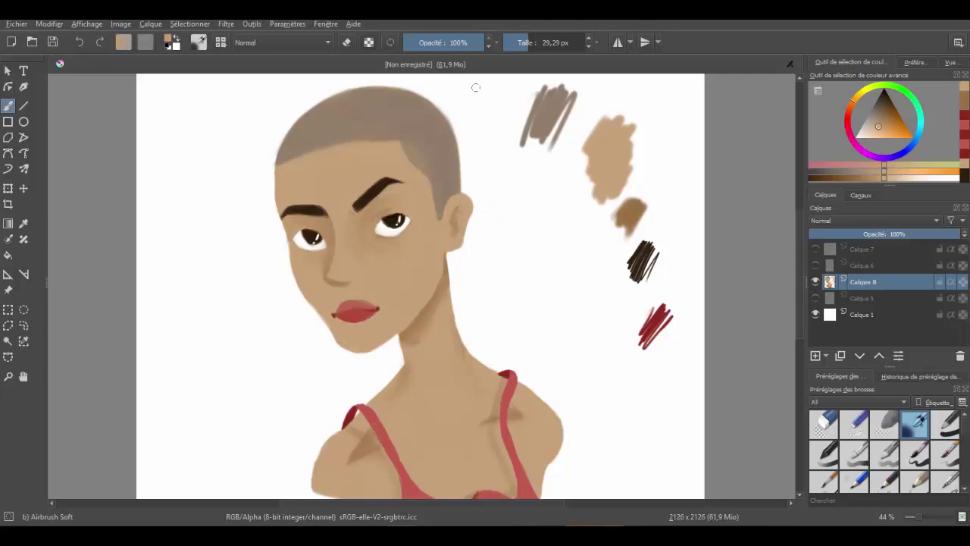
Sample a lighter face skin tone, shrink the brush to about 8 px and pick near-black
left_click(346, 42)
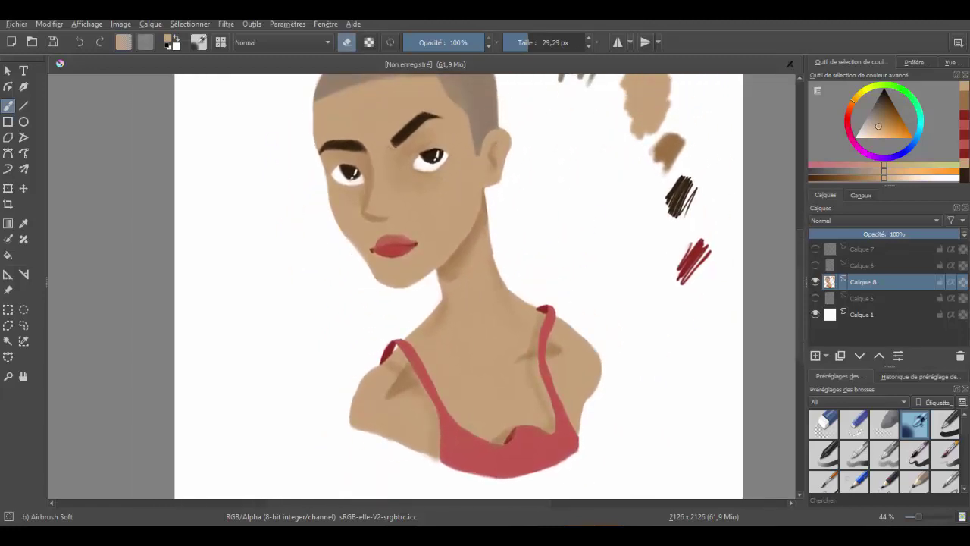
key("e")
left_click(383, 233, "ctrl")
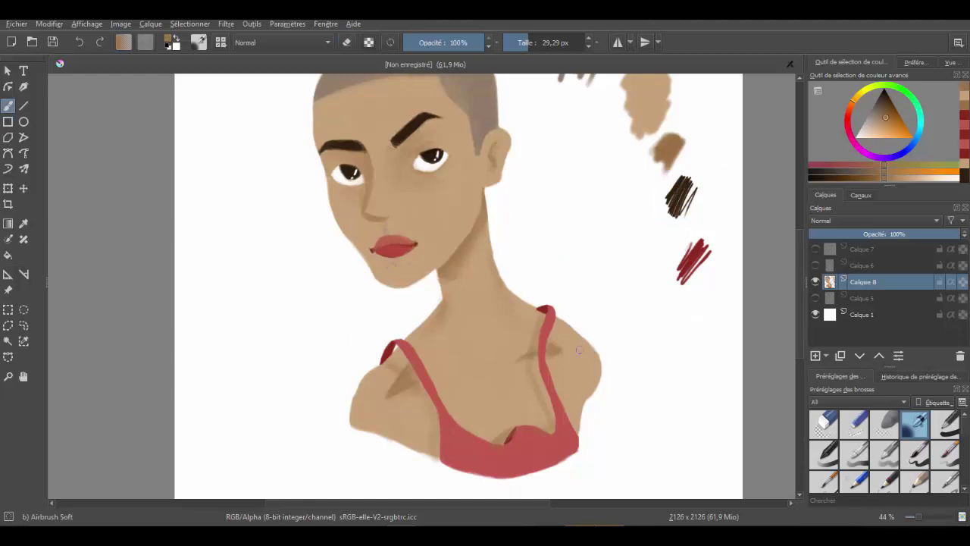
left_click_drag(578, 350, 524, 370)
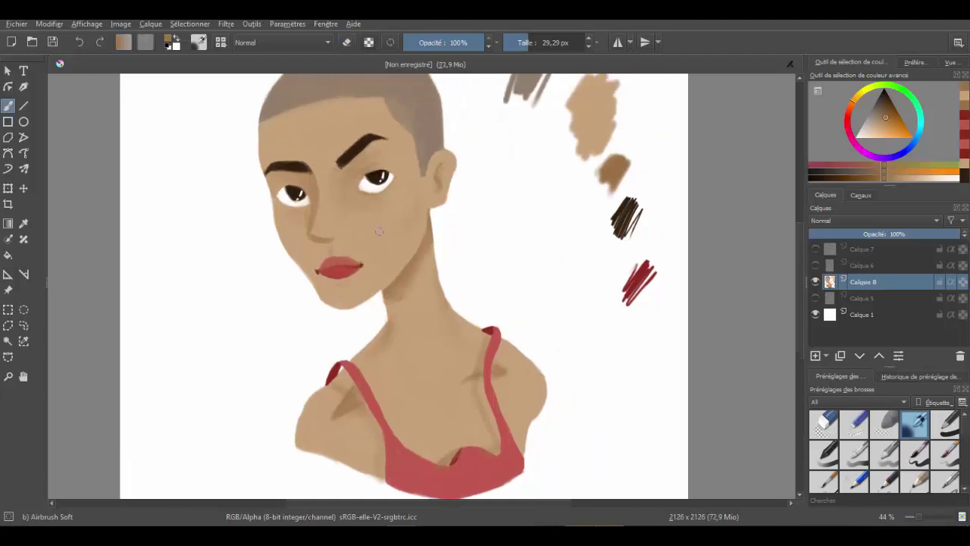
mouse_move(409, 198)
left_mouse_down()
mouse_move(368, 191)
mouse_move(388, 187)
left_mouse_up()
left_click(372, 178, "ctrl")
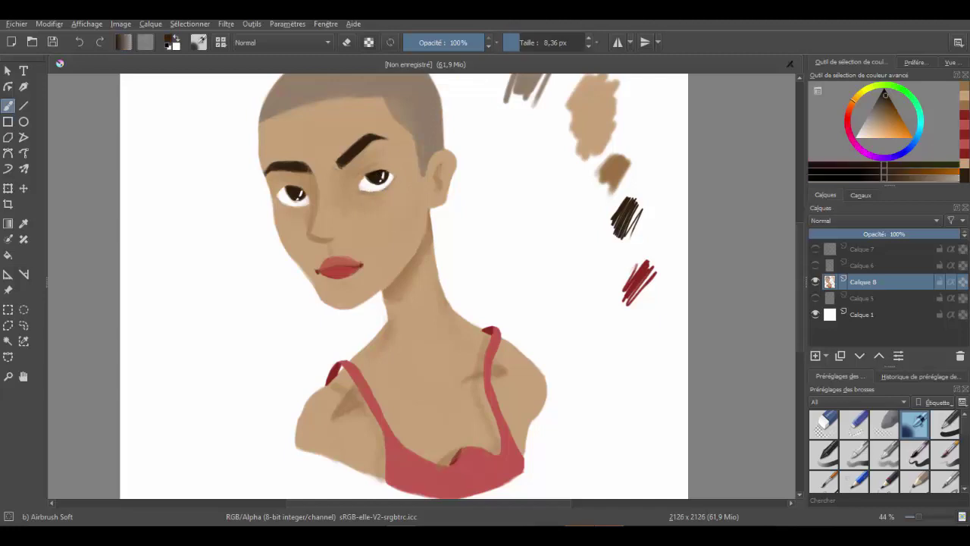
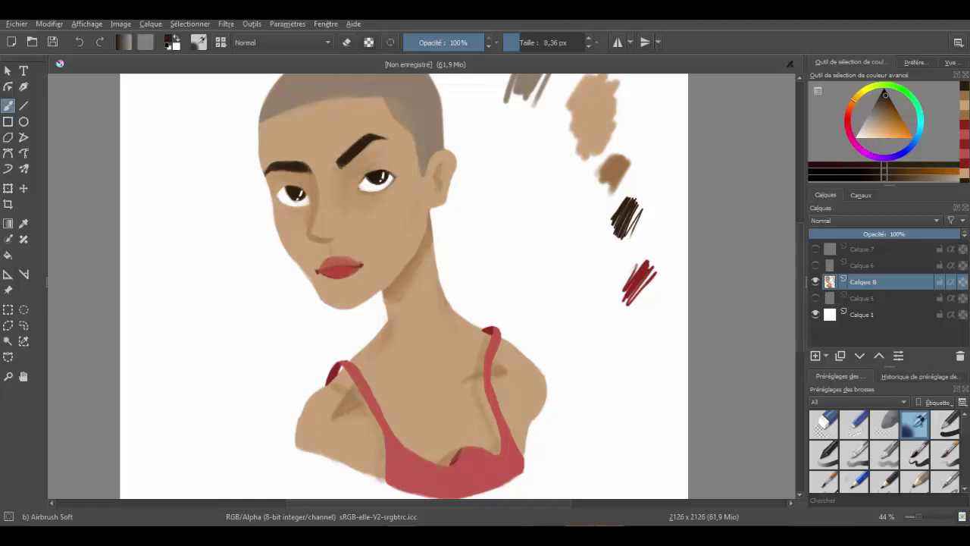
Add a white highlight and dark brown corner accent to the right eye, undoing stray lashes
left_click(368, 189, "ctrl")
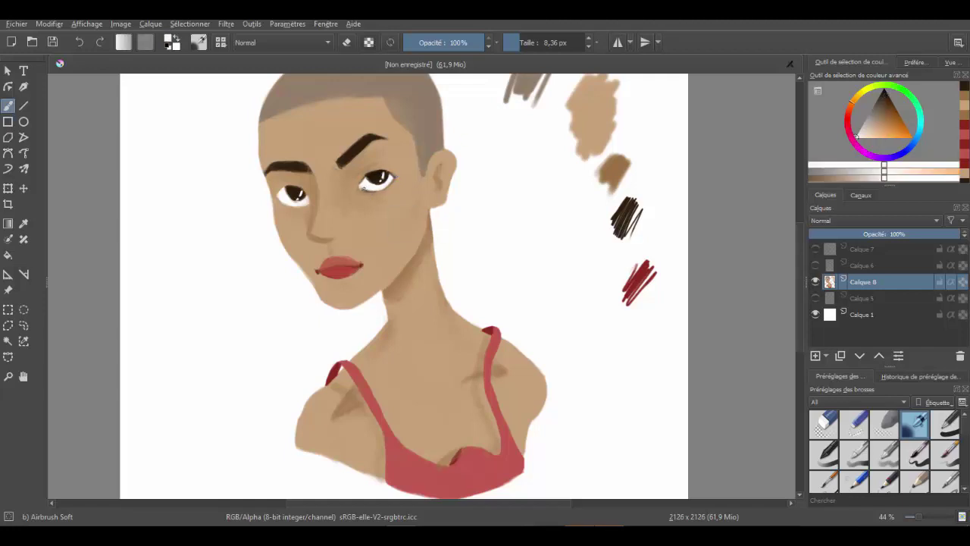
left_click(367, 182)
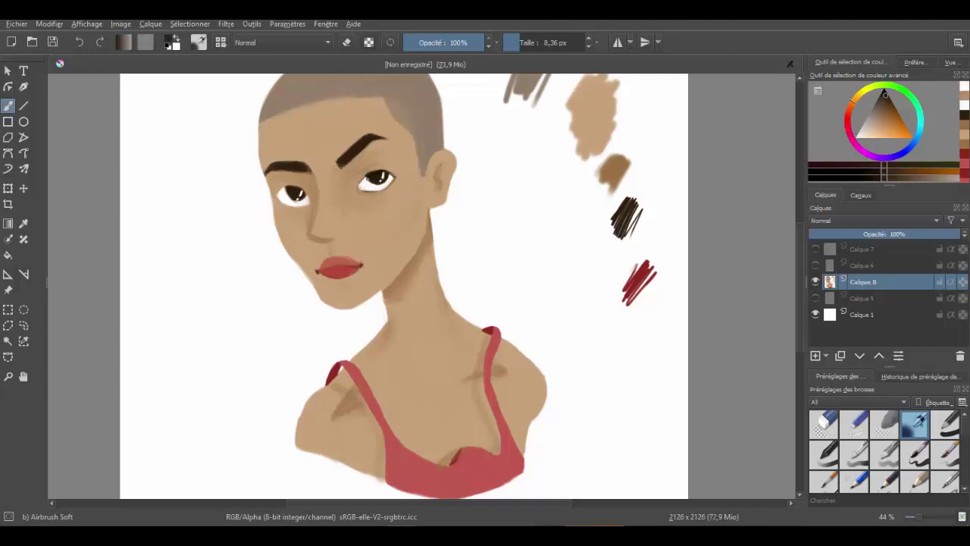
left_click(379, 180, "ctrl")
left_click(383, 186, "ctrl")
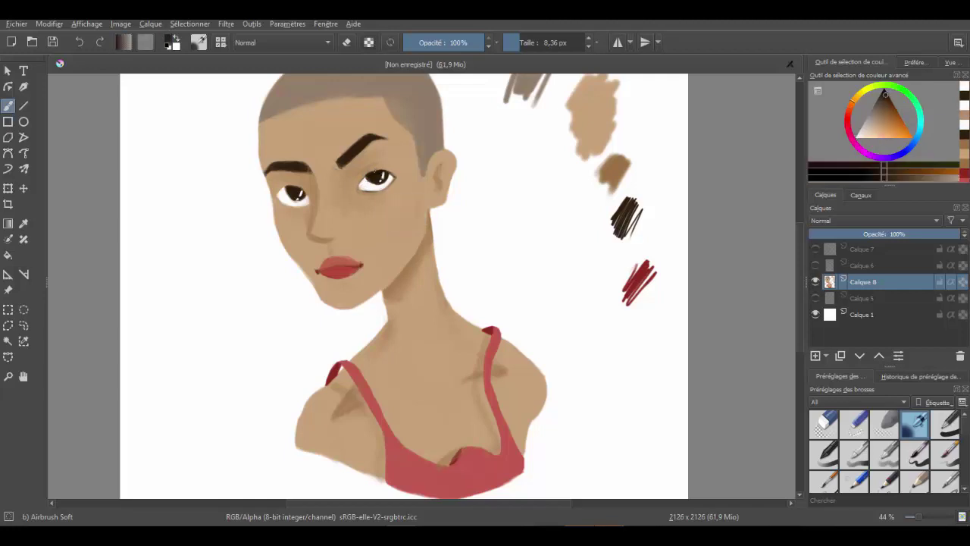
left_click_drag(372, 171, 393, 168)
key("ctrl+z")
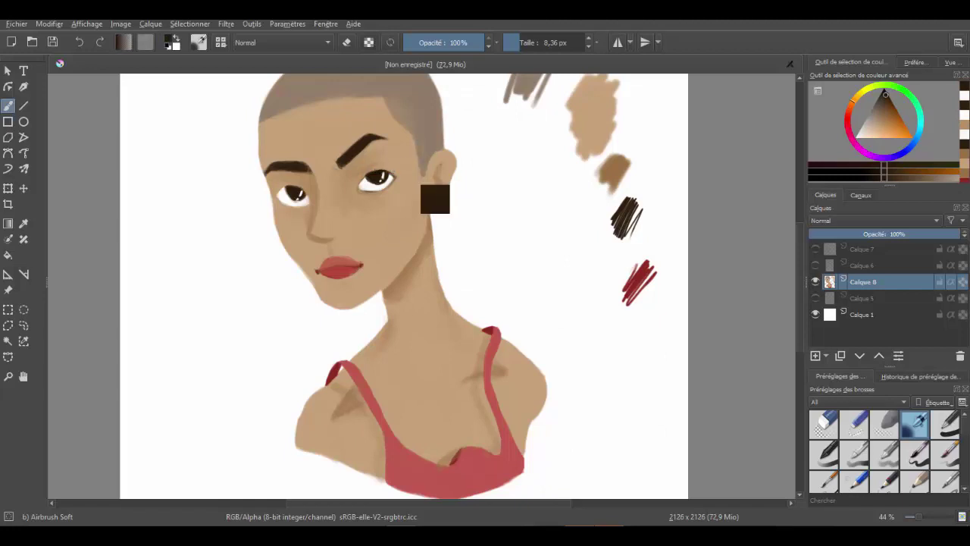
Darken the left eye's outer corner and lower lid, then blend skin near the right eye
mouse_move(278, 188)
left_mouse_down()
mouse_move(284, 204)
mouse_move(308, 200)
mouse_move(281, 198)
mouse_move(298, 207)
left_mouse_up()
left_click(287, 203, "ctrl")
left_click(288, 196, "ctrl")
left_click(284, 206, "ctrl")
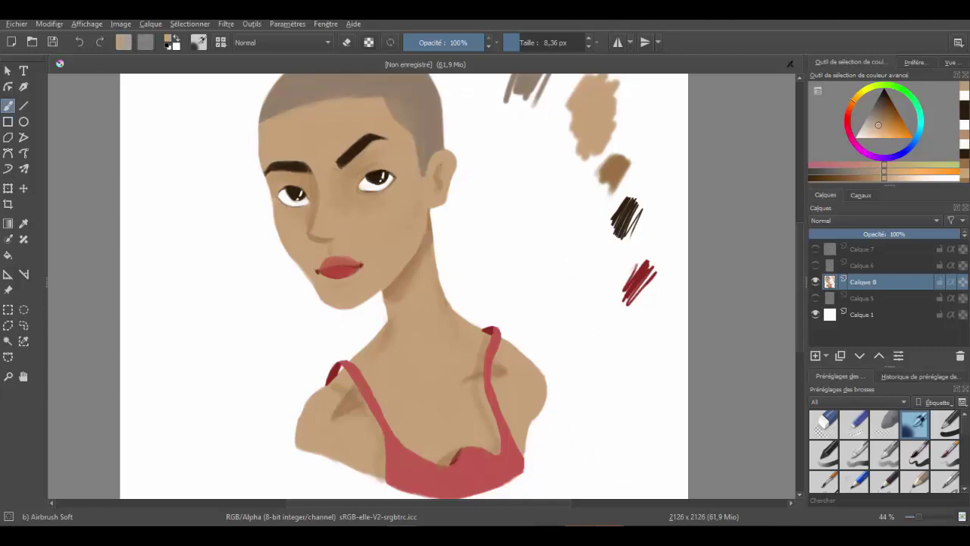
left_click_drag(397, 173, 398, 174)
Enlarge the brush and dab dark brown near the left eyebrow
left_click(534, 216, "ctrl")
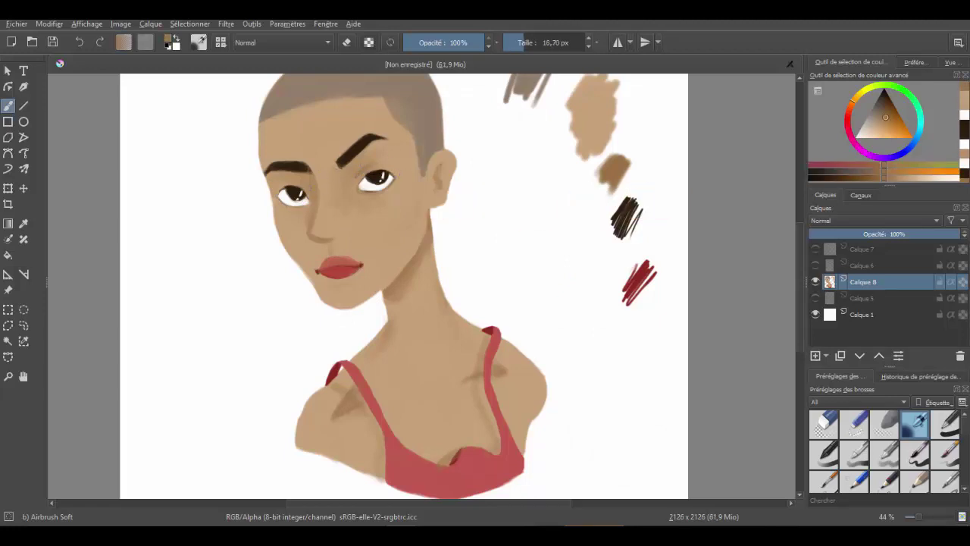
left_click(279, 167, "ctrl")
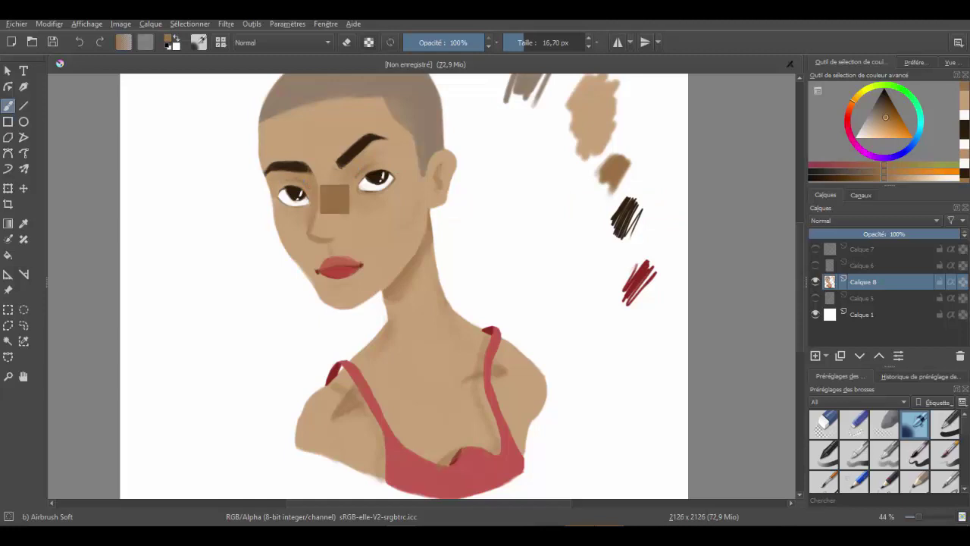
left_click(275, 167)
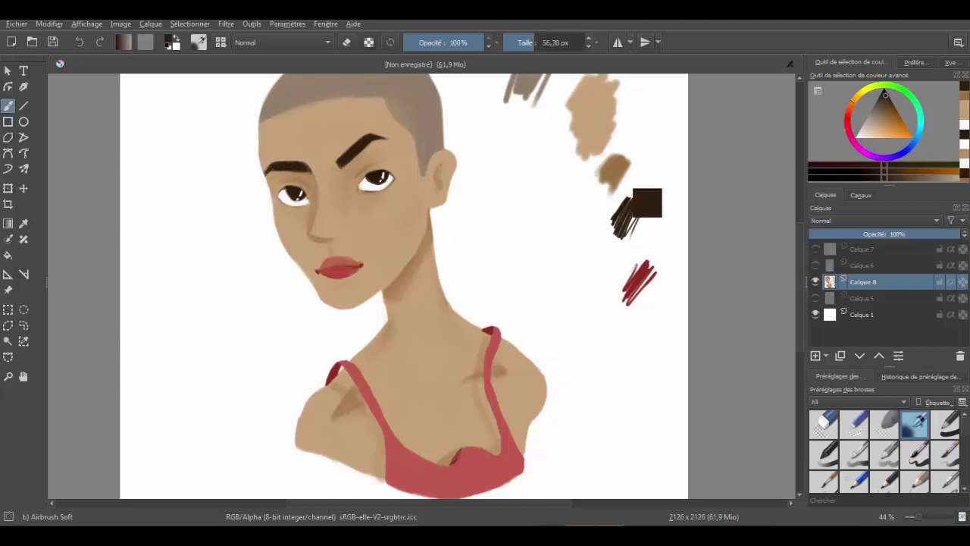
left_click(618, 174, "ctrl")
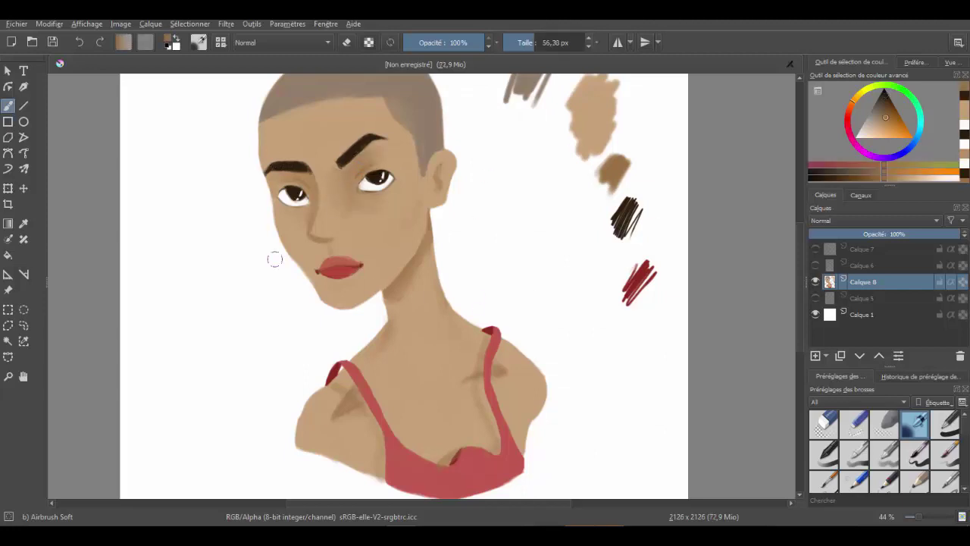
mouse_move(575, 244)
left_mouse_down()
mouse_move(581, 325)
mouse_move(580, 244)
left_mouse_up()
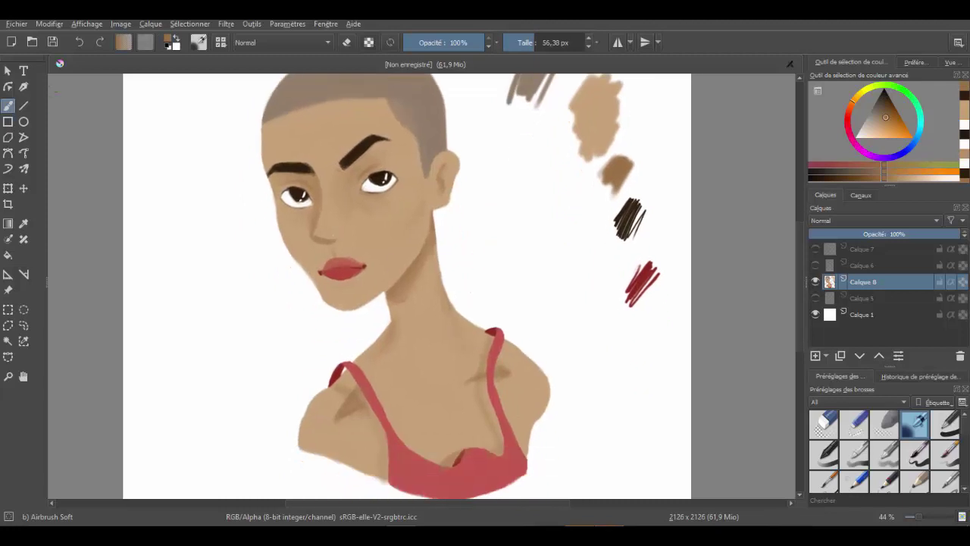
left_click_drag(454, 303, 409, 303)
Choose a deeper golden-yellow paint colour for the earrings
left_click(859, 94)
left_click_drag(885, 116, 879, 134)
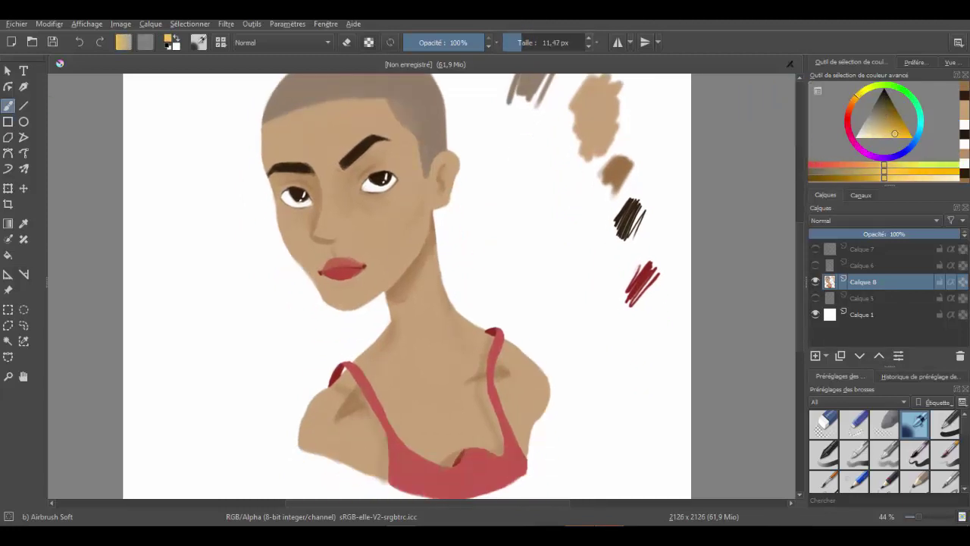
left_click(872, 178)
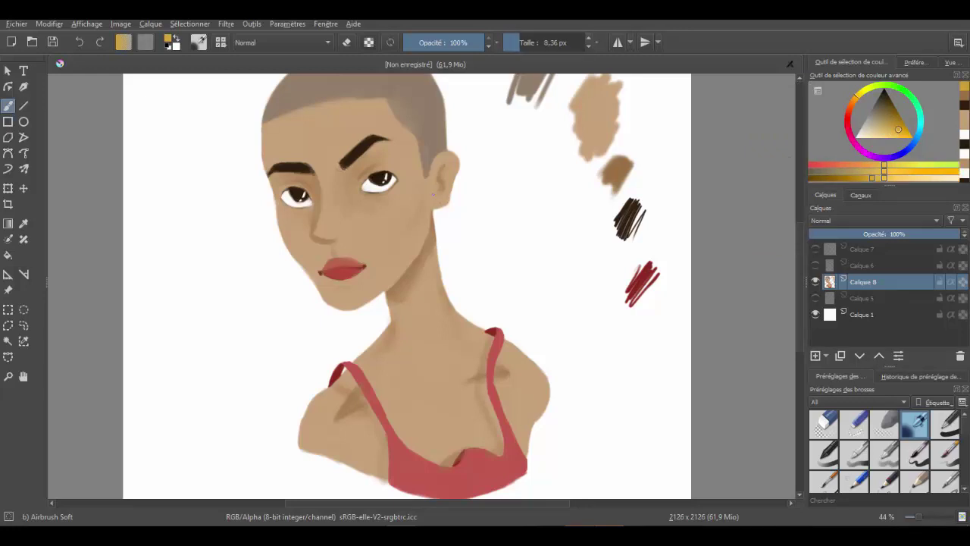
On a new layer, paint yellow hoop earrings hanging below both earlobes
key("Insert")
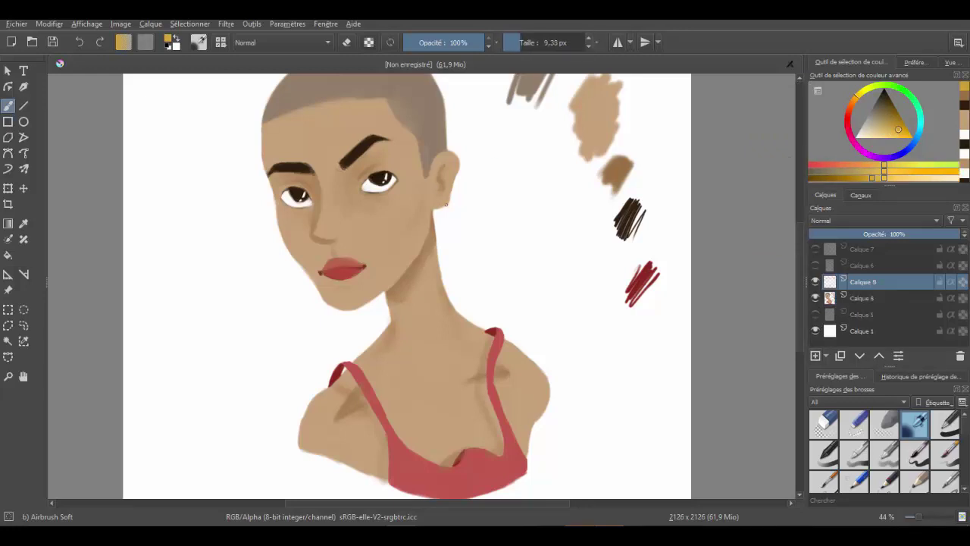
left_click_drag(402, 220, 436, 198)
left_click_drag(392, 248, 392, 231)
left_click_drag(443, 204, 439, 244)
mouse_move(281, 243)
left_mouse_down()
mouse_move(266, 269)
mouse_move(307, 275)
left_mouse_up()
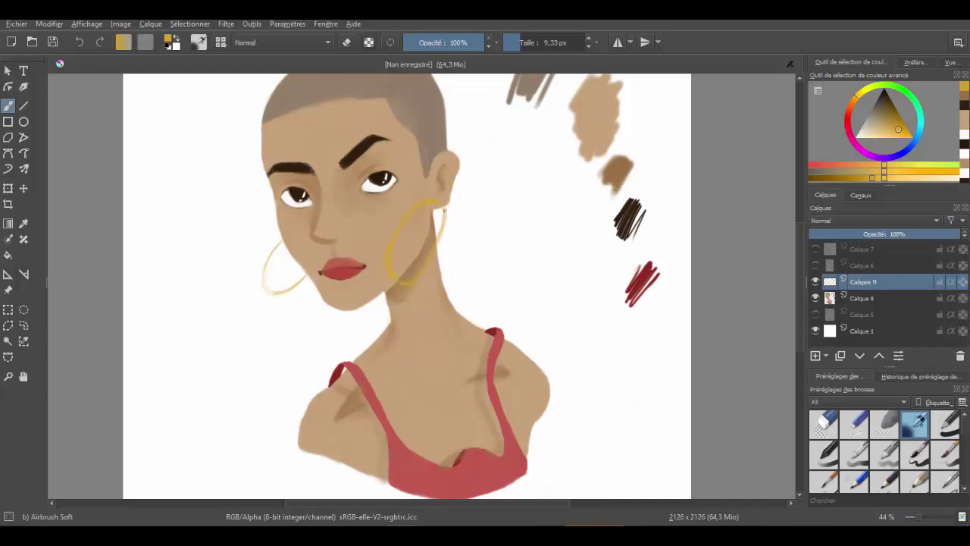
left_click_drag(445, 211, 438, 246)
left_click_drag(408, 283, 397, 287)
mouse_move(445, 232)
left_mouse_down()
mouse_move(434, 260)
mouse_move(446, 229)
mouse_move(443, 250)
left_mouse_up()
Erase excess from the right hoop, retrace the left hoop and thicken the right hoop's upper side
key("e")
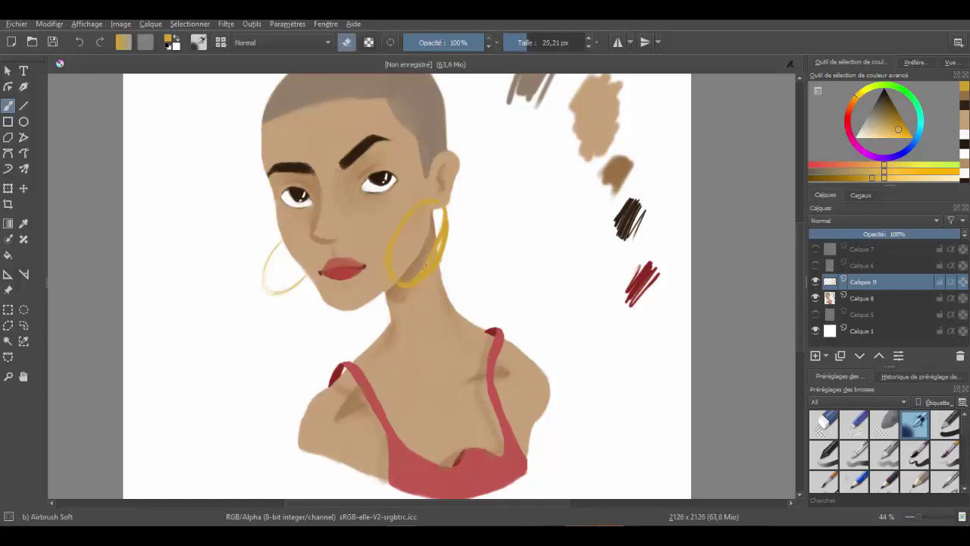
left_click_drag(440, 247, 440, 222)
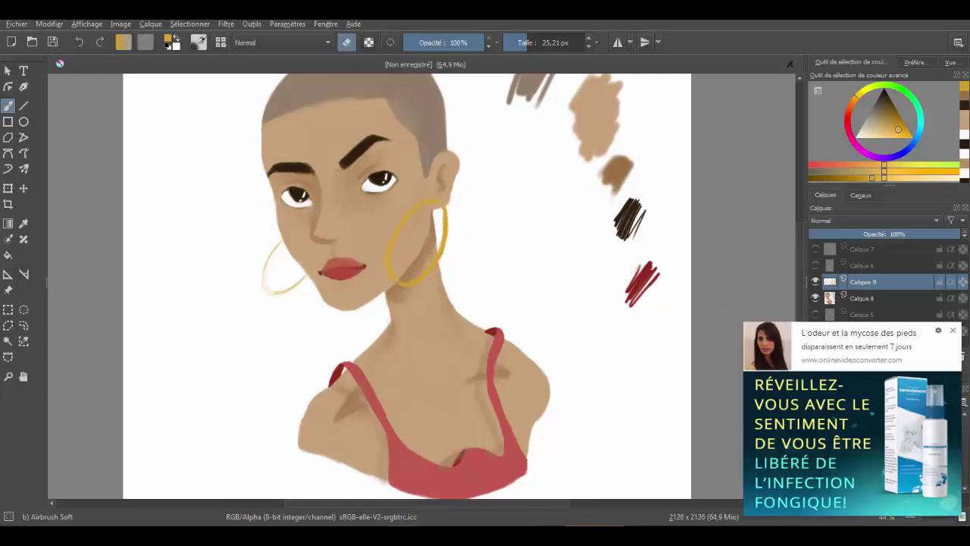
key("e")
key("bracketleft")
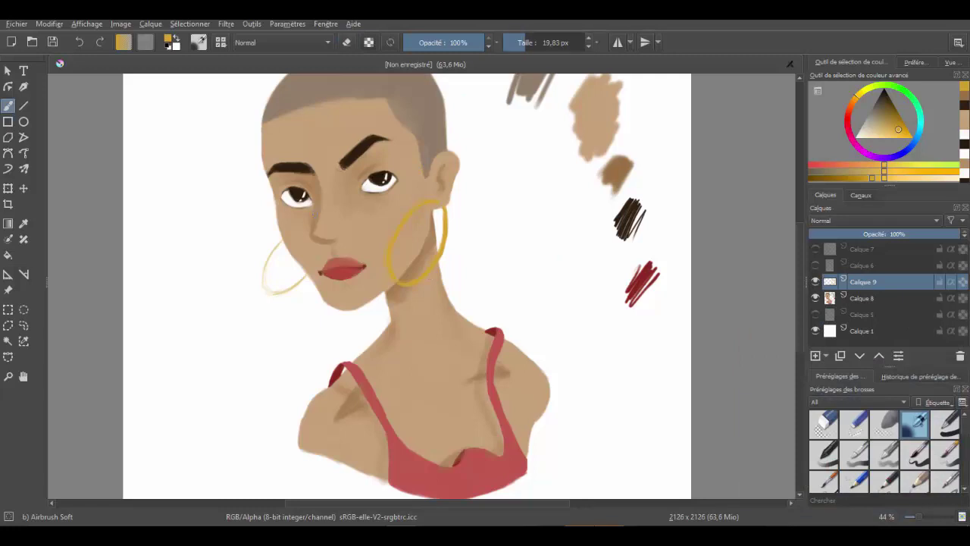
mouse_move(279, 241)
left_mouse_down()
mouse_move(265, 269)
mouse_move(280, 291)
mouse_move(303, 279)
mouse_move(271, 293)
left_mouse_up()
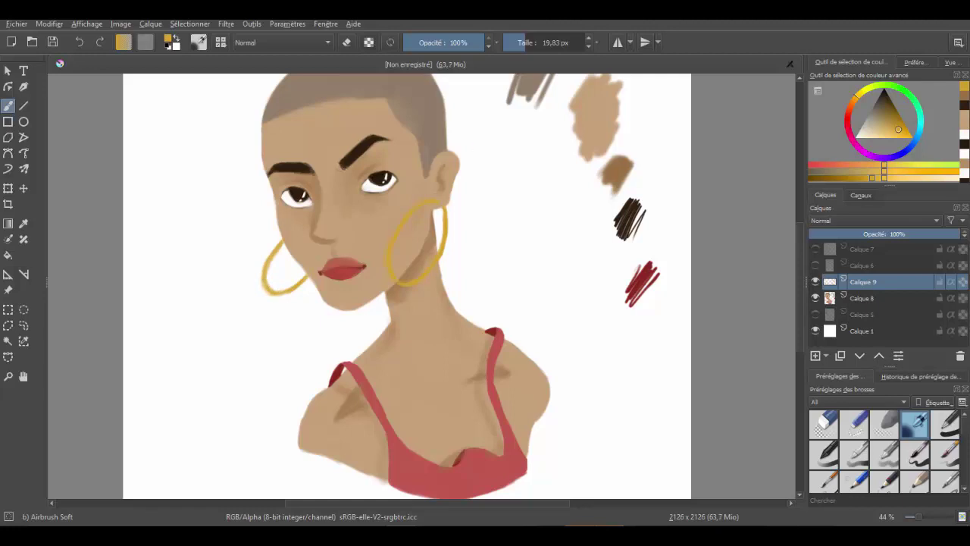
left_click(430, 205, "ctrl")
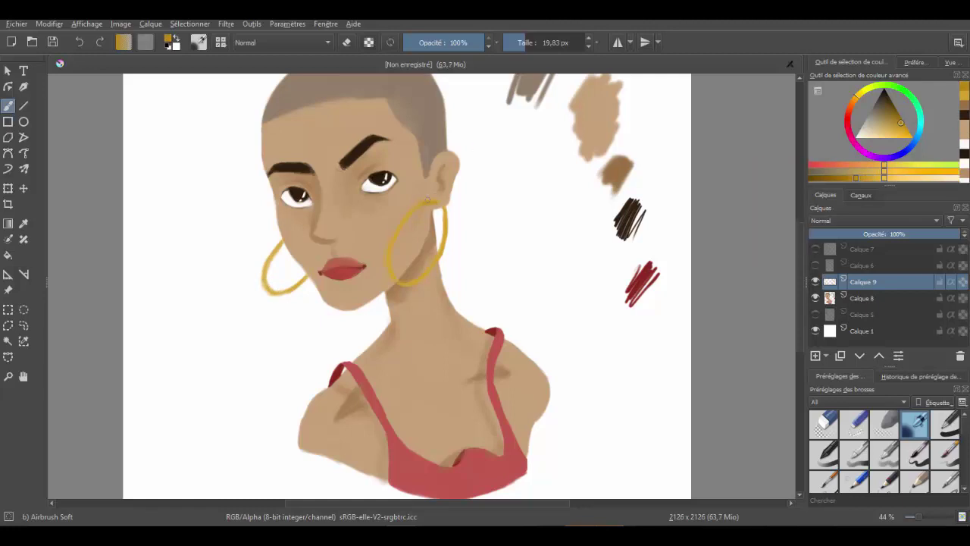
left_click_drag(438, 203, 447, 226)
key("k")
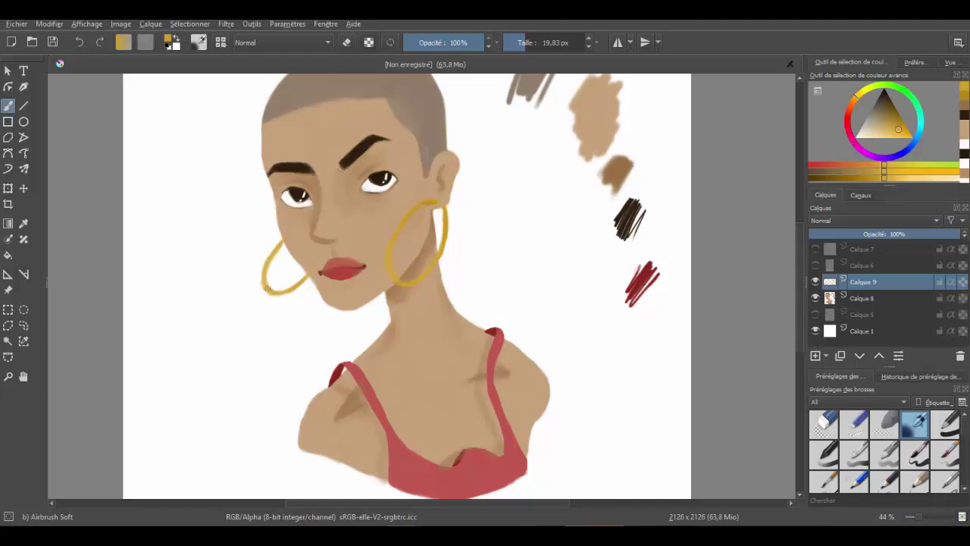
key("l")
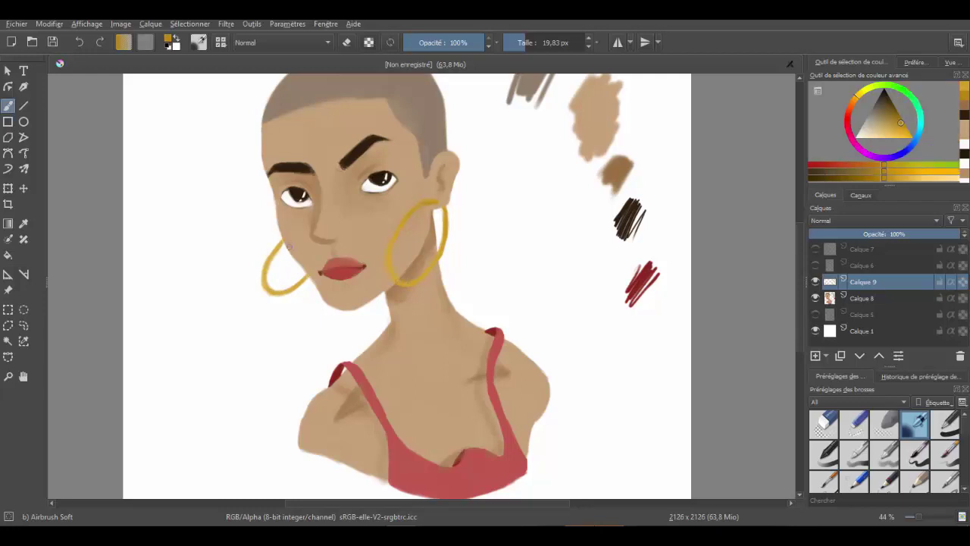
key("e")
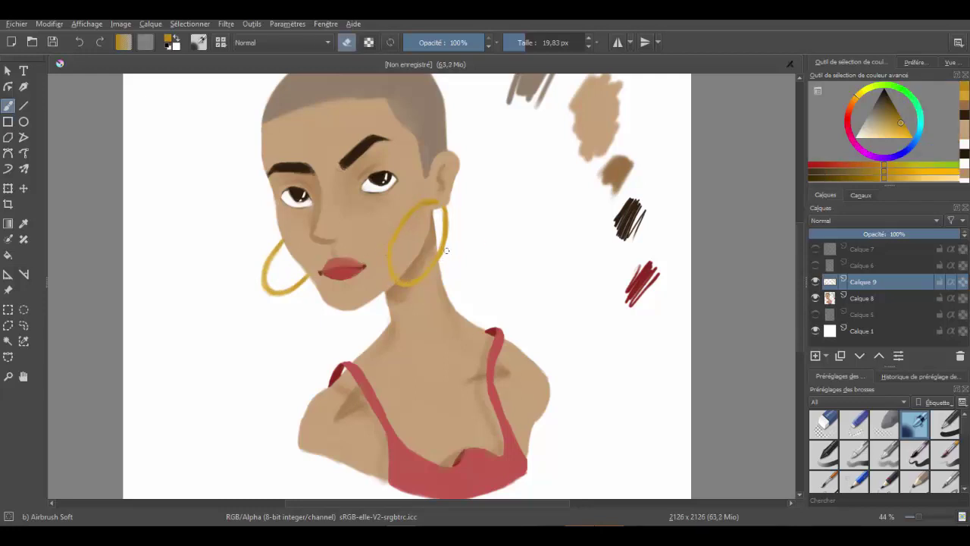
left_click_drag(565, 237, 585, 281)
Select portrait layer Calque 8, take the top's red, and add layer Calque 10 above it
scroll(363, 178, "down", 3)
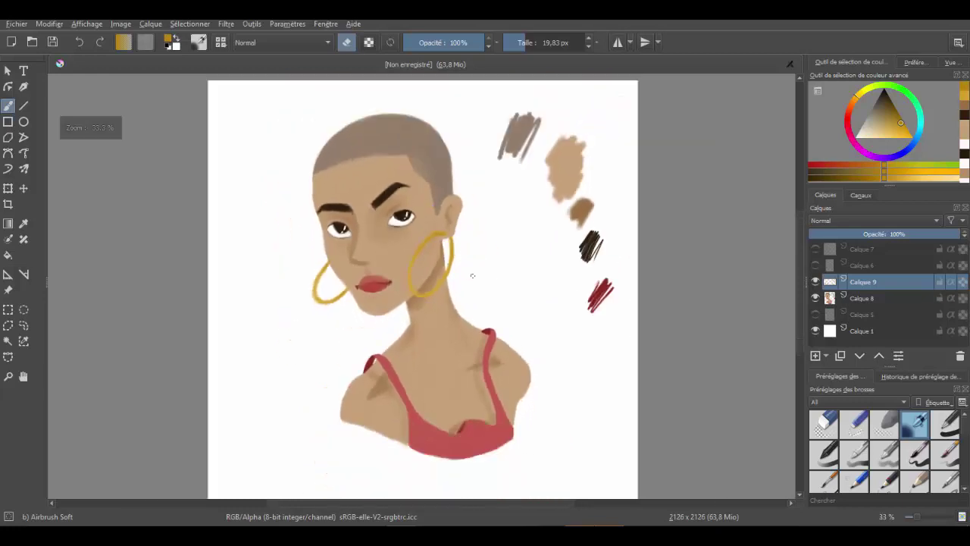
key("e")
left_click(376, 244, "ctrl")
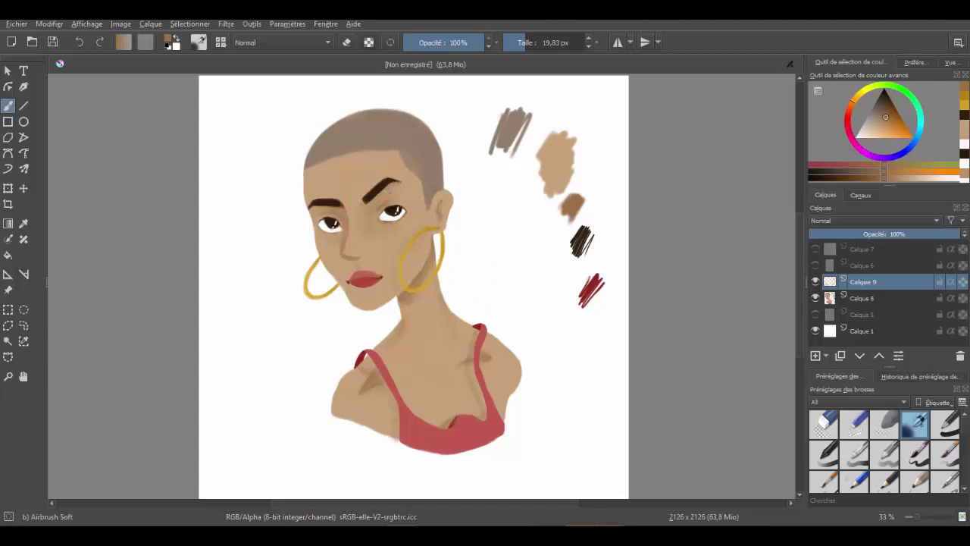
key("Page_Down")
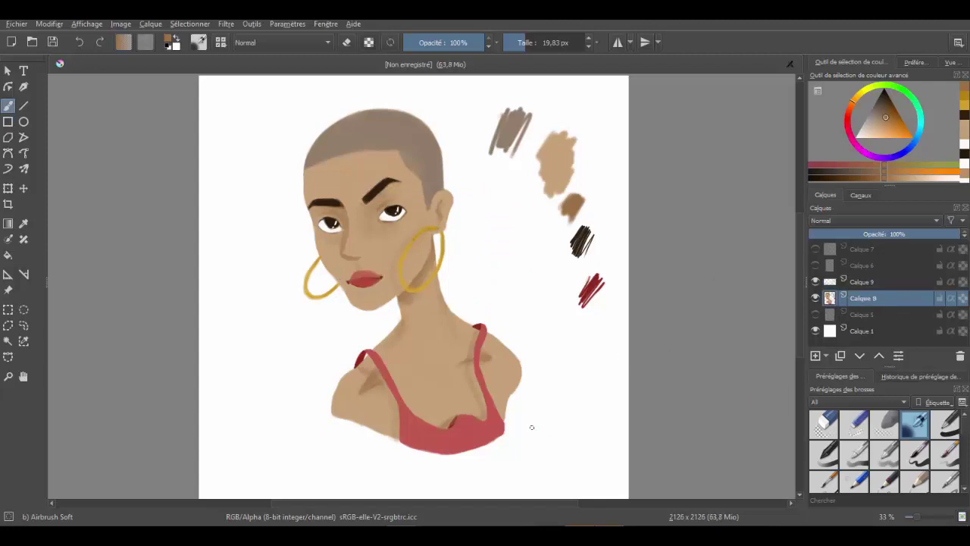
left_click(592, 292, "ctrl")
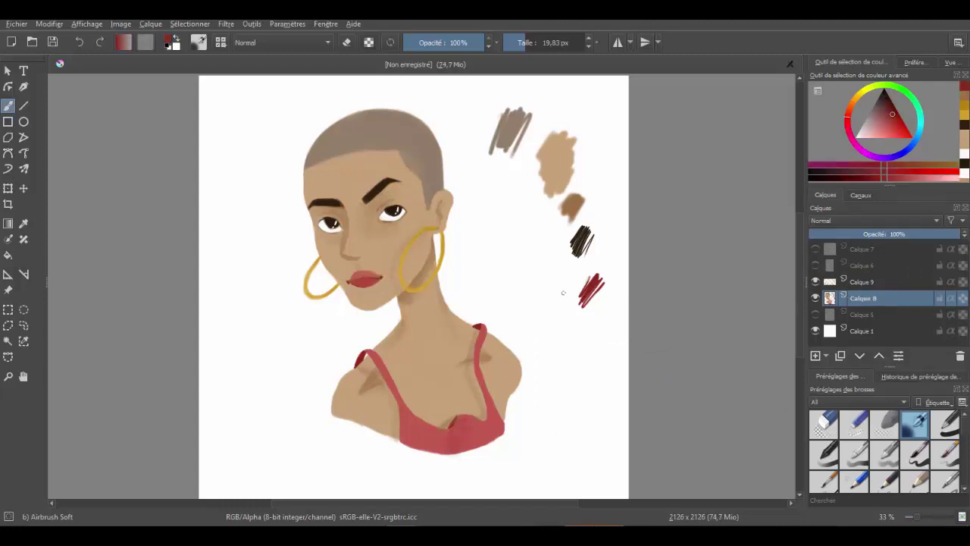
key("Insert")
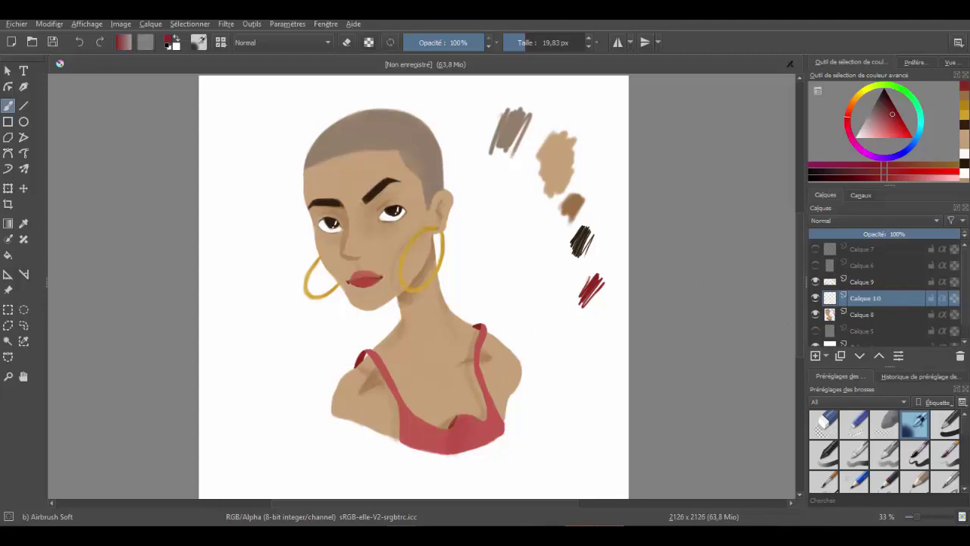
Move Calque 10 beneath Calque 8 and airbrush the whole background light purple with a huge brush
key("ctrl+Page_Down")
key("minus")
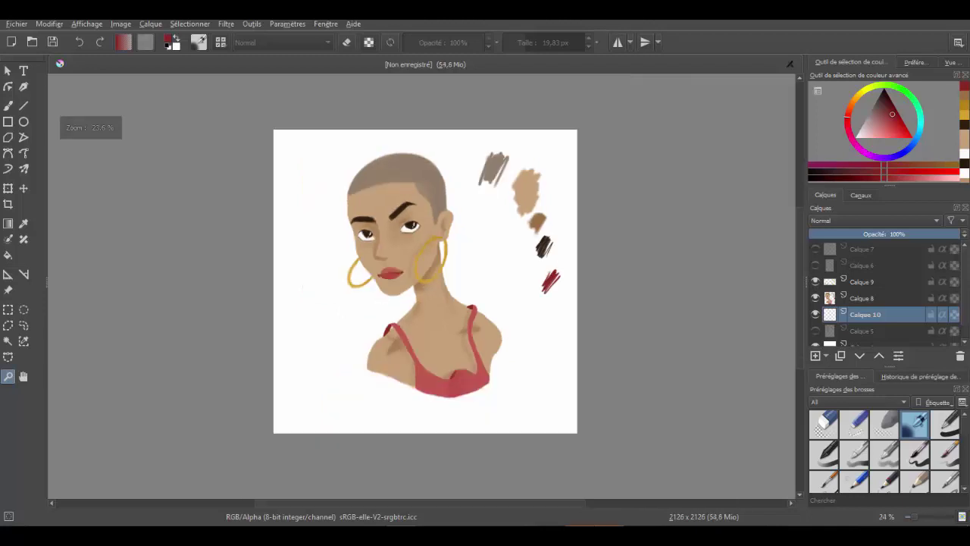
key("b")
left_click_drag(906, 149, 879, 126)
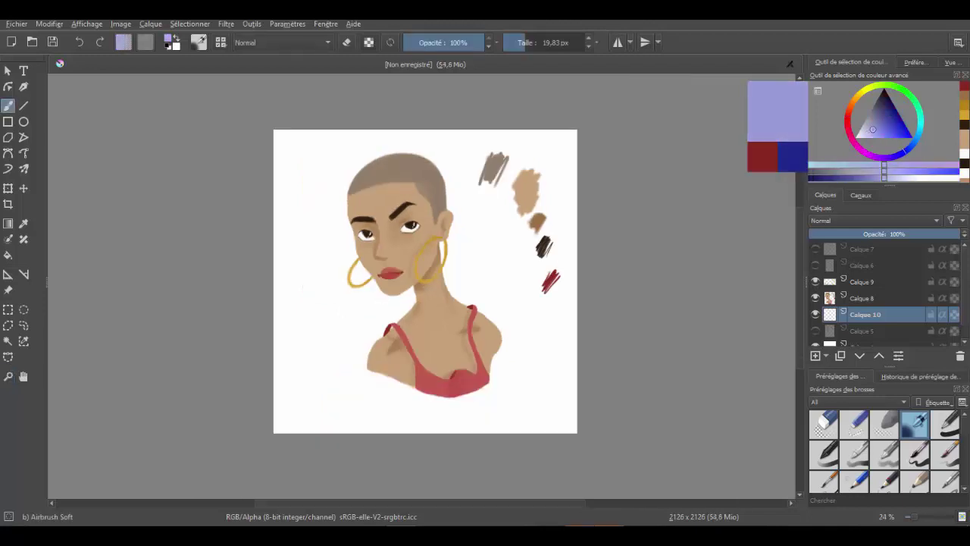
mouse_move(540, 141)
left_mouse_down()
mouse_move(515, 250)
mouse_move(531, 242)
left_mouse_up()
mouse_move(530, 364)
left_mouse_down()
mouse_move(497, 198)
mouse_move(319, 160)
left_mouse_up()
left_click_drag(531, 242, 333, 326)
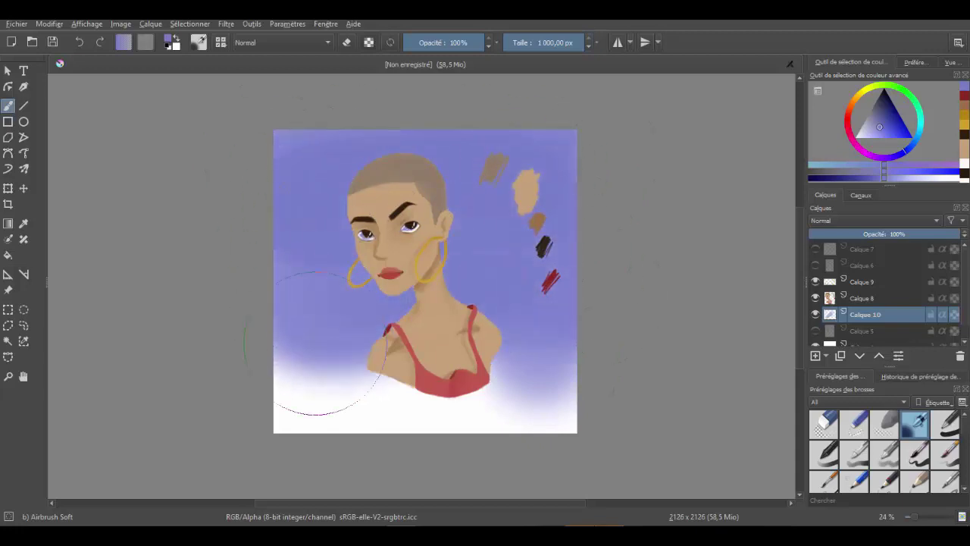
left_click_drag(318, 394, 538, 394)
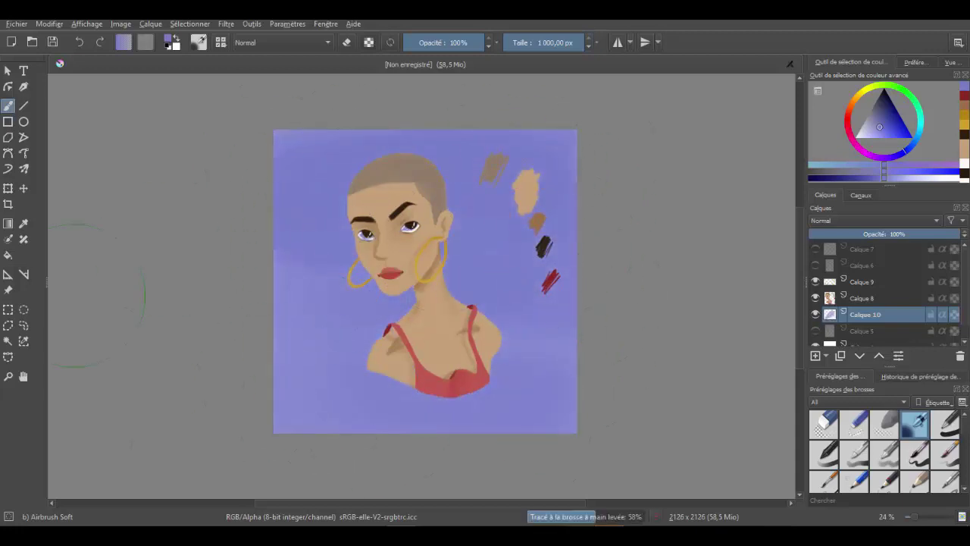
left_click(8, 376)
left_click_drag(324, 156, 444, 254)
On the figure layer, paint the purple tint out of the right eye
key("b")
left_click(863, 298)
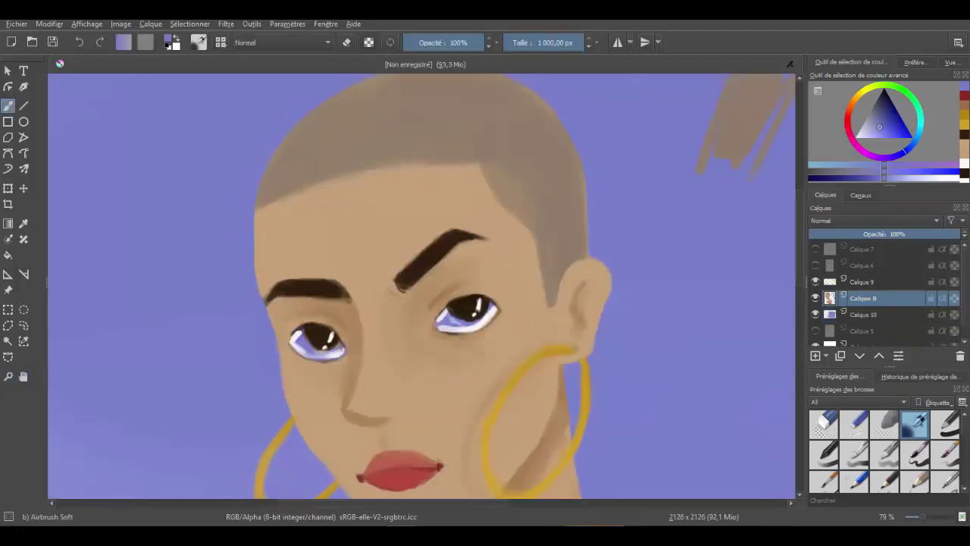
left_click(508, 364, "ctrl")
mouse_move(455, 326)
left_mouse_down()
mouse_move(447, 315)
mouse_move(464, 323)
mouse_move(490, 304)
mouse_move(442, 323)
mouse_move(479, 303)
mouse_move(464, 320)
mouse_move(475, 321)
left_mouse_up()
left_click(452, 309, "ctrl")
key("bracketleft")
key("bracketleft")
key("bracketleft")
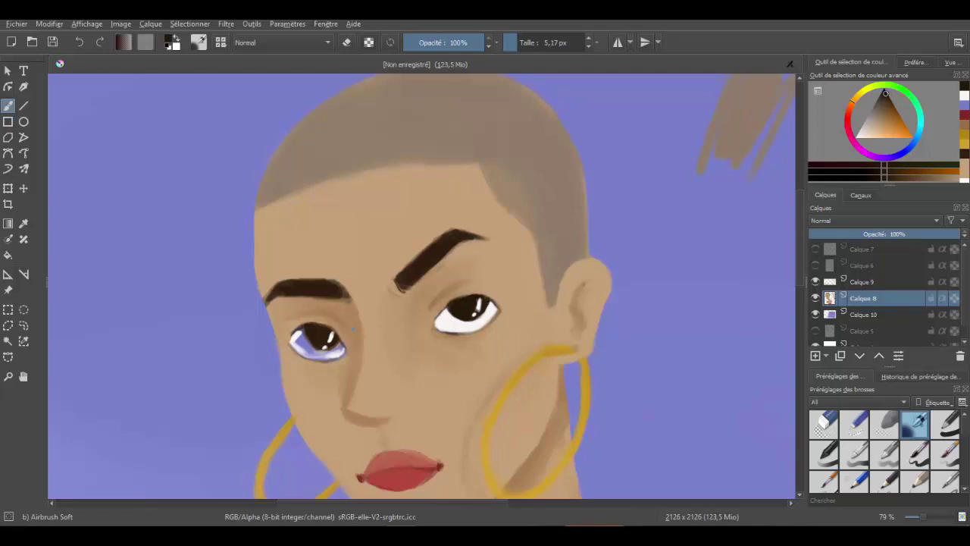
Whiten the left eye's lower part, touch up brown under its pupil, and lighten the right eye's bottom edge
left_click(467, 330, "ctrl")
mouse_move(333, 349)
left_mouse_down()
mouse_move(343, 343)
mouse_move(315, 353)
mouse_move(333, 358)
mouse_move(345, 350)
mouse_move(305, 353)
mouse_move(296, 344)
mouse_move(303, 351)
mouse_move(308, 332)
mouse_move(294, 348)
mouse_move(306, 330)
left_mouse_up()
left_click(307, 334, "ctrl")
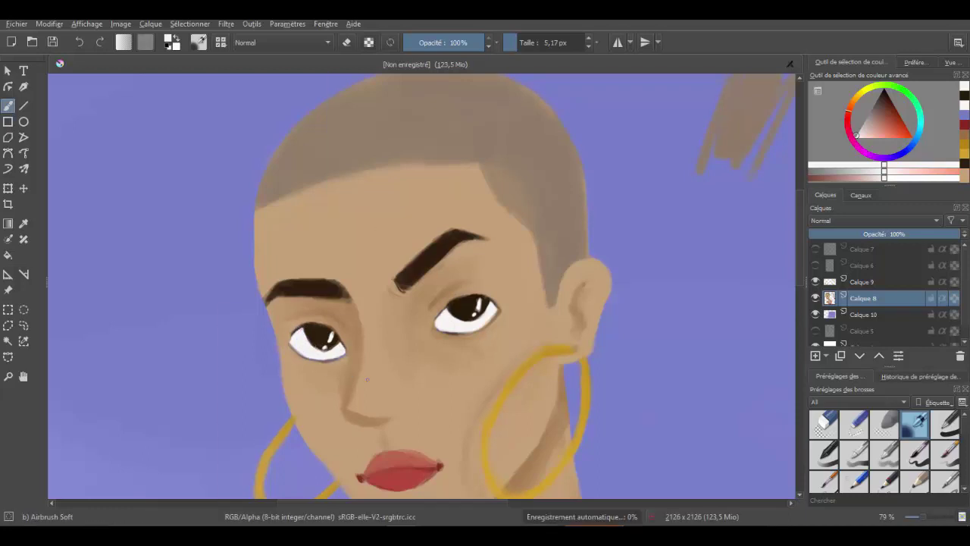
left_click(318, 341, "ctrl")
left_click_drag(316, 343, 329, 352)
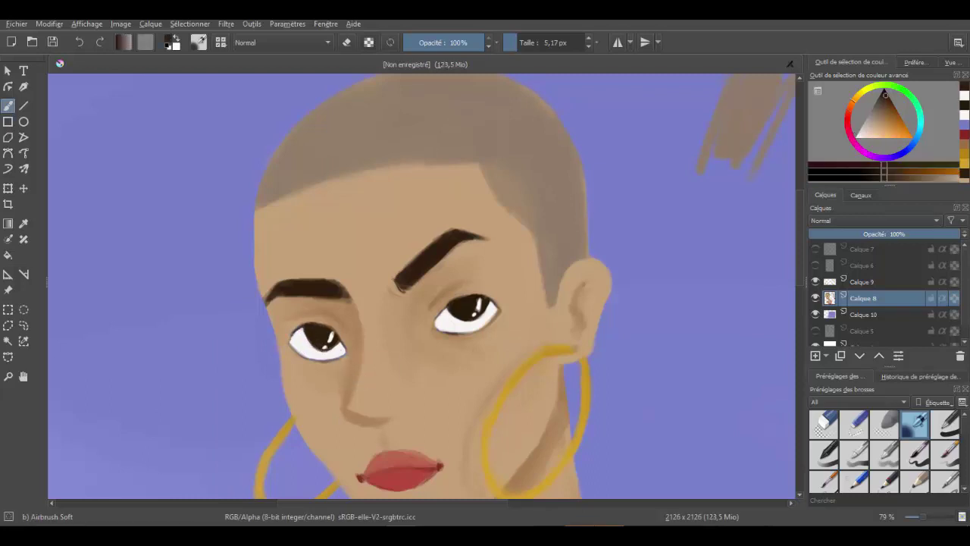
left_click(455, 332, "ctrl")
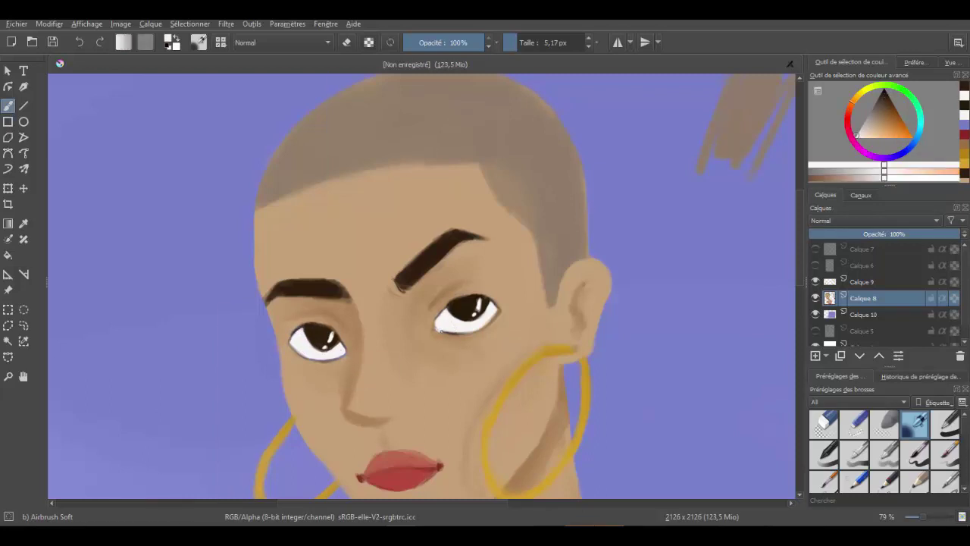
left_click_drag(436, 330, 464, 333)
Add and brighten a white highlight in the left iris
left_click(472, 372, "ctrl")
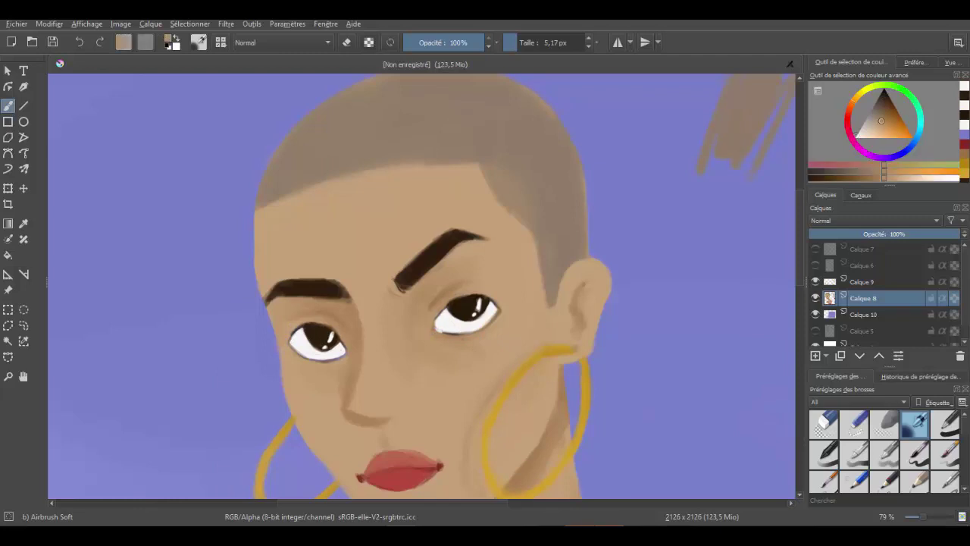
left_click(436, 318, "ctrl")
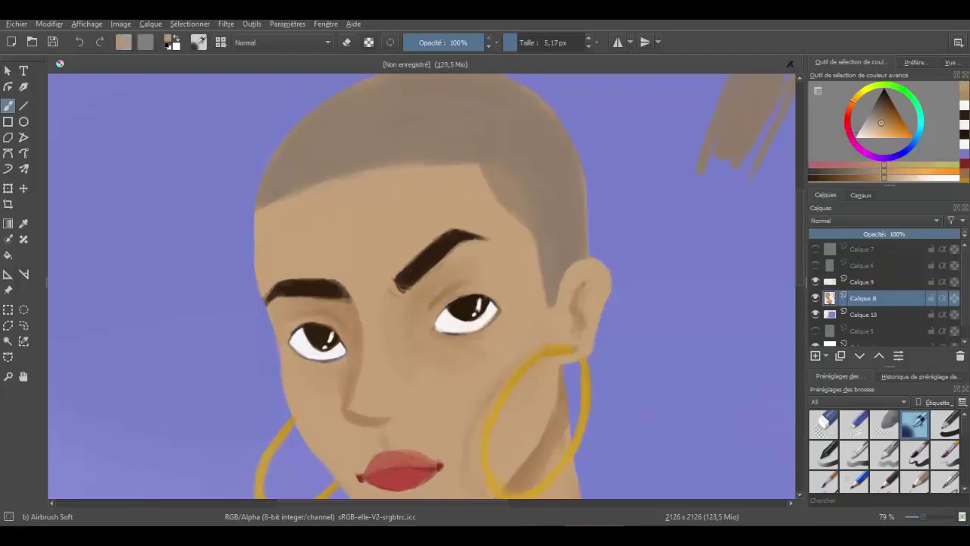
left_click(326, 363, "ctrl")
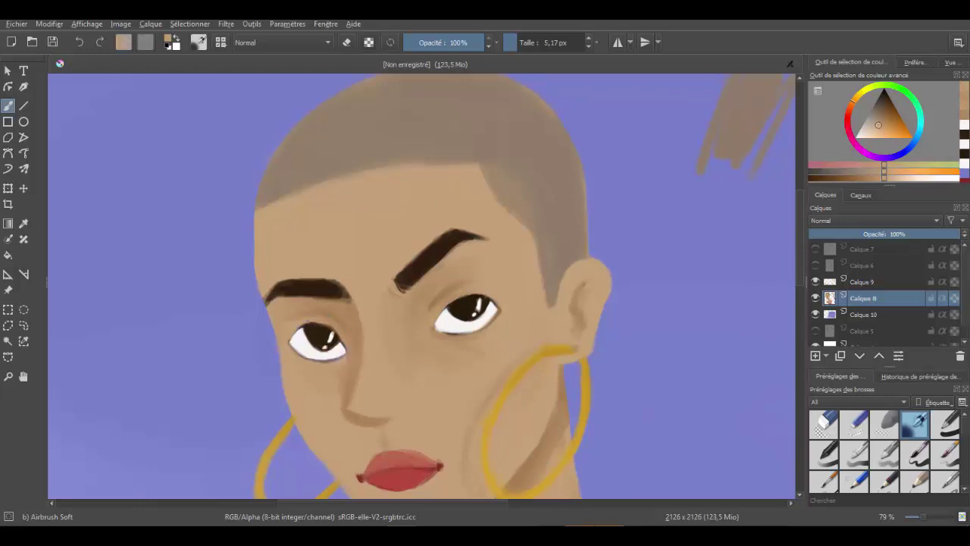
left_click(302, 324)
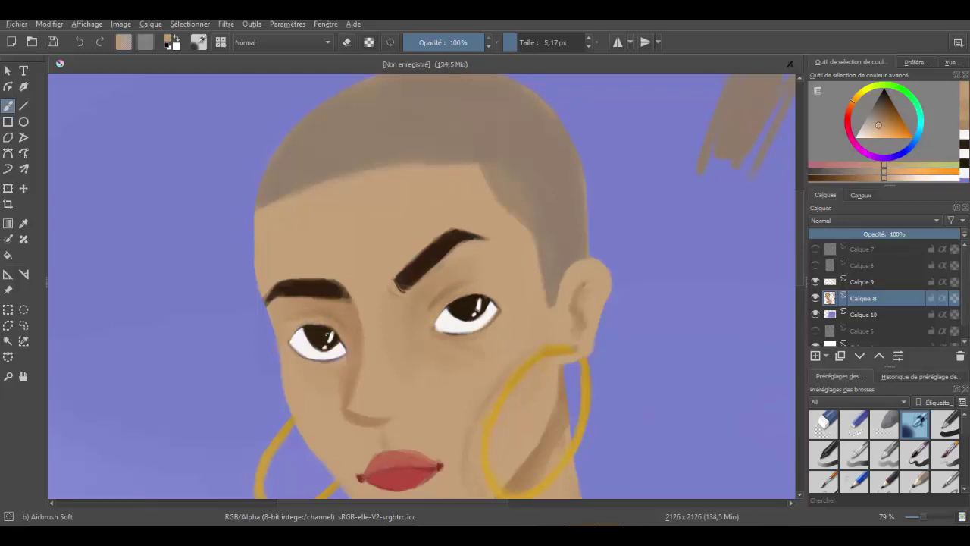
left_click_drag(329, 334, 332, 329)
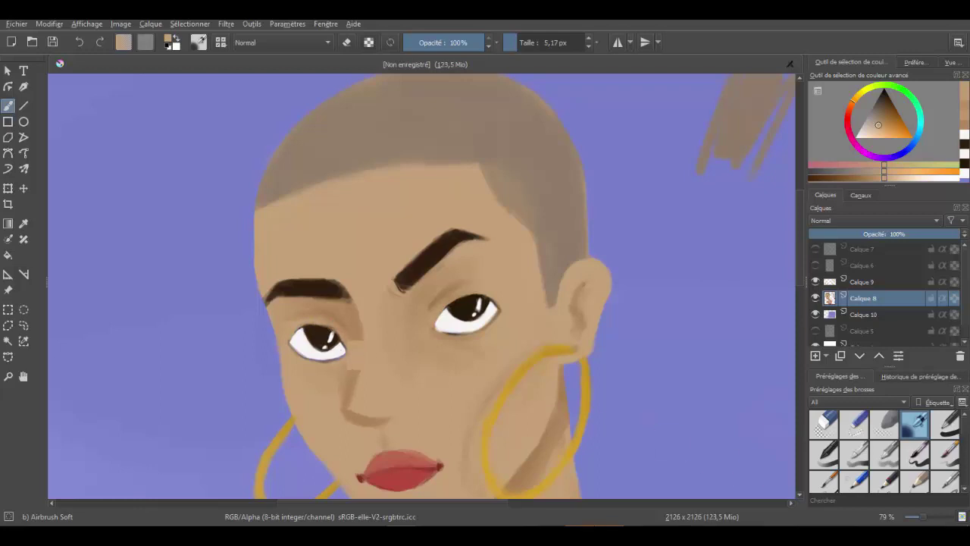
left_click(355, 362, "ctrl")
left_click_drag(327, 332, 334, 326)
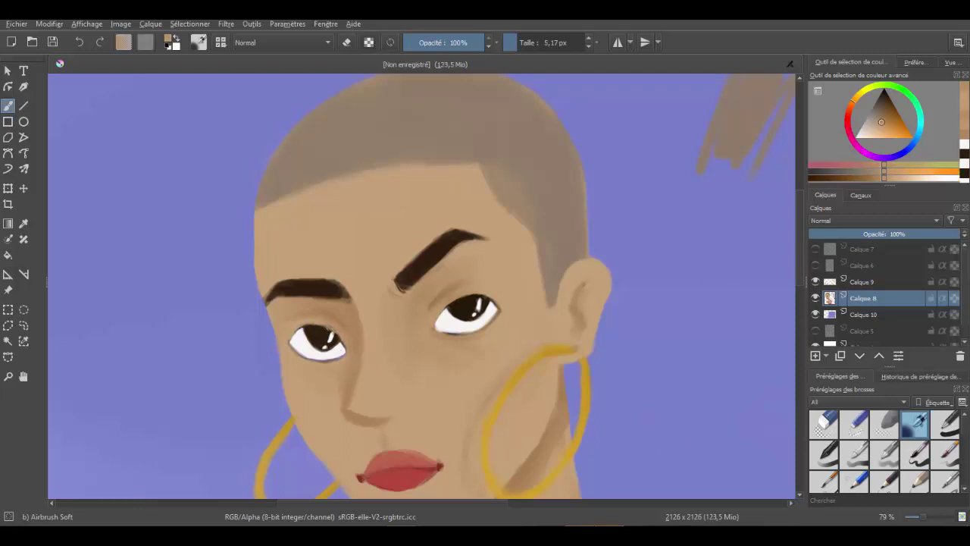
Sample eye and skin colours and retouch the left eye's outer corner
left_click(326, 338, "ctrl")
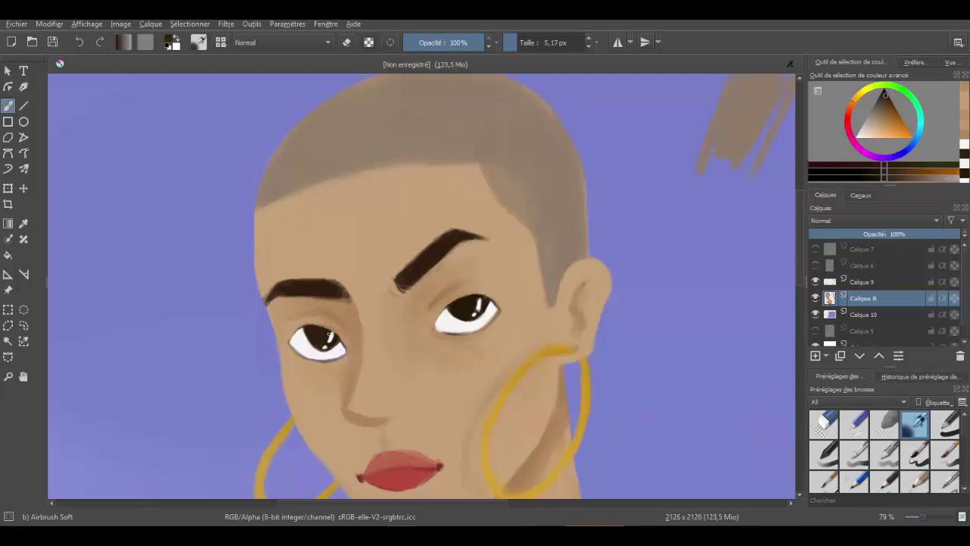
left_click(332, 335, "ctrl")
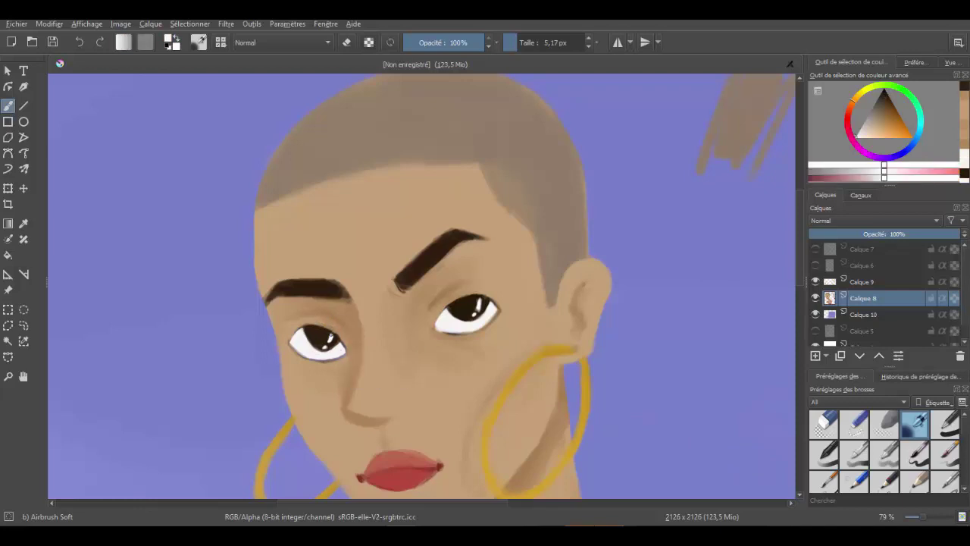
left_click(357, 364, "ctrl")
left_click(336, 352, "ctrl")
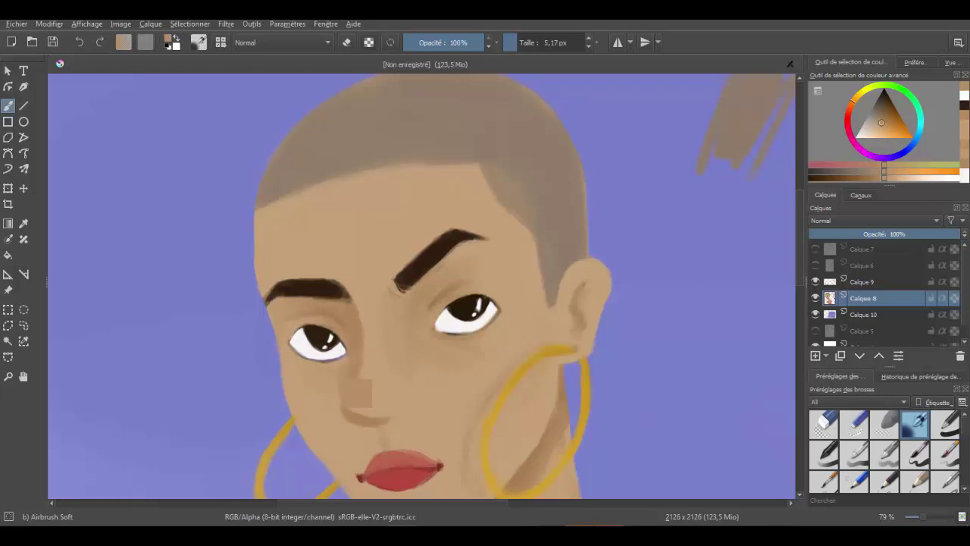
left_click(338, 357, "ctrl")
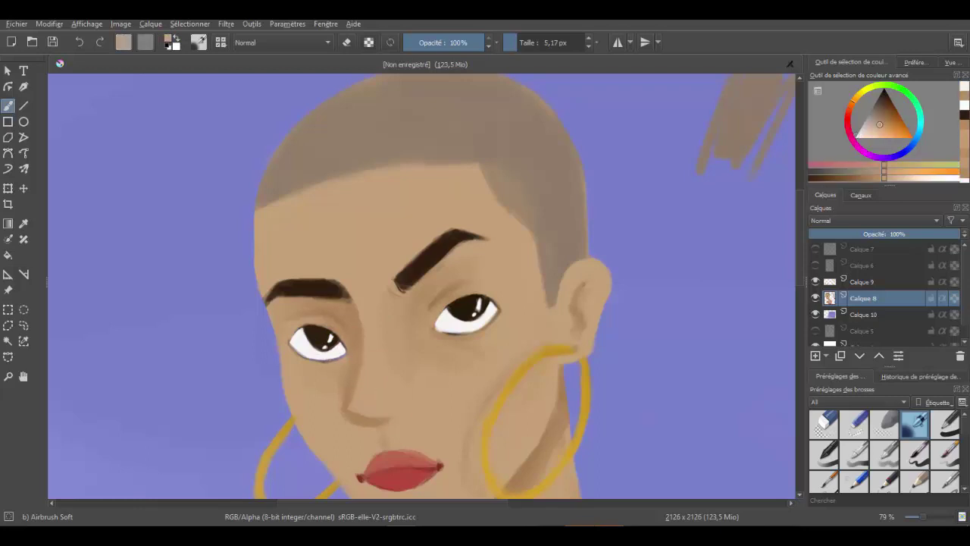
left_click_drag(286, 347, 293, 351)
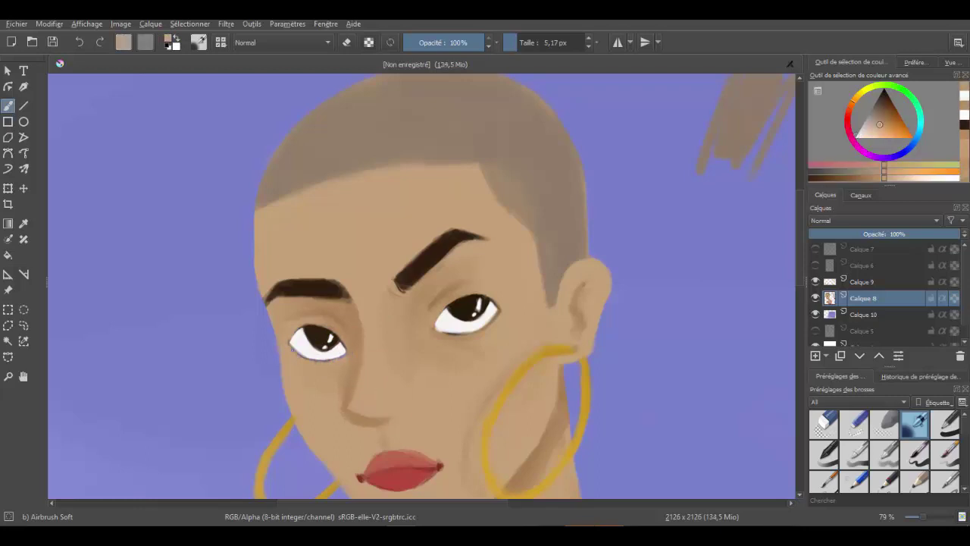
Try a skin-tone dab at the right eye's outer corner, undo it, and pick a tan skin tone
left_click(457, 324, "ctrl")
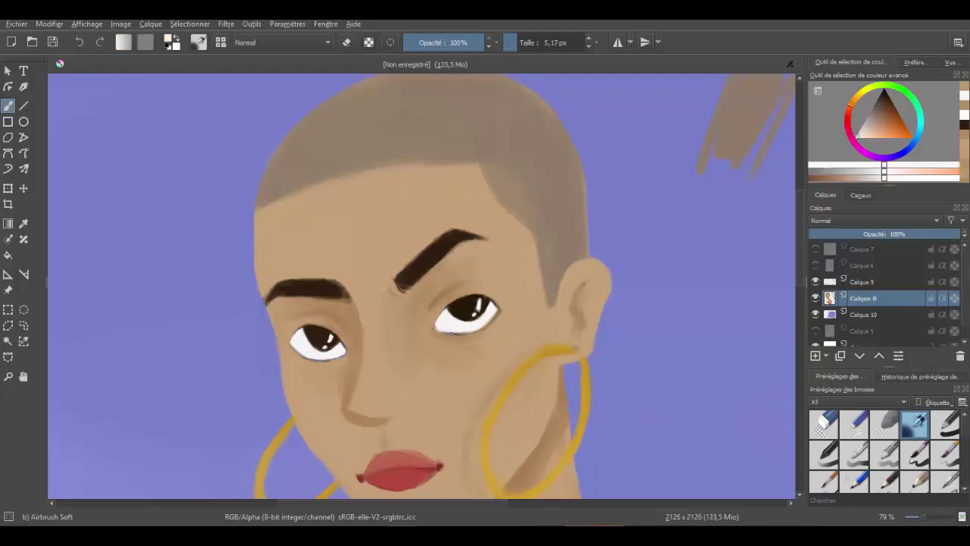
left_click(536, 324, "ctrl")
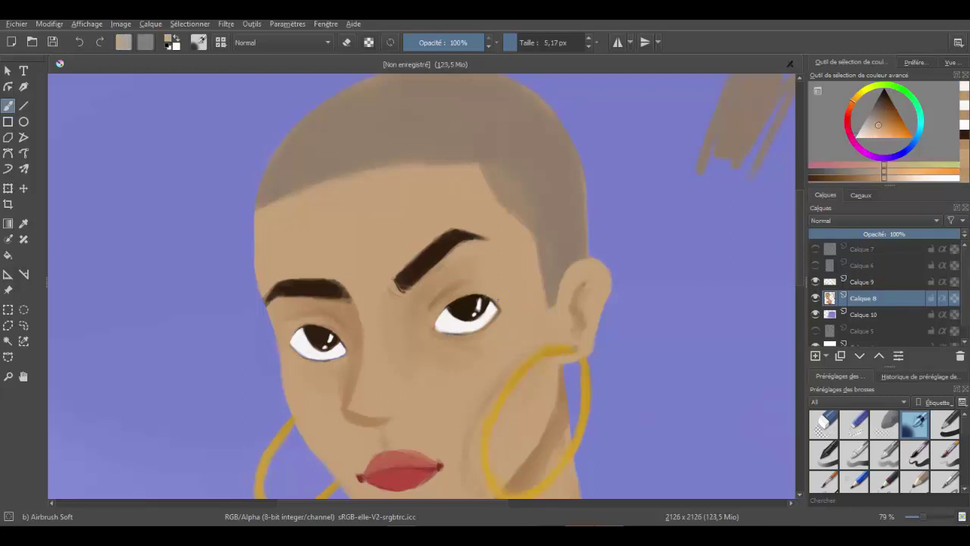
left_click_drag(501, 306, 495, 293)
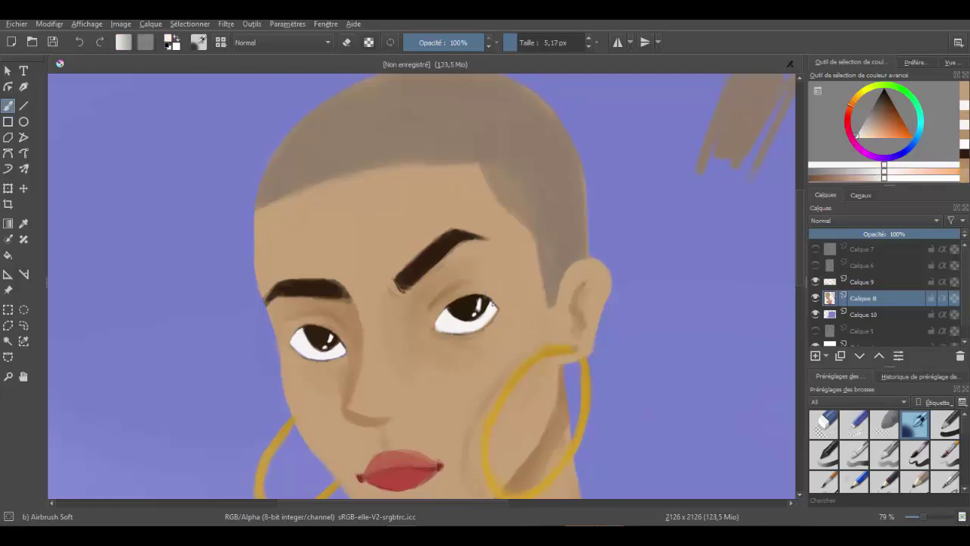
key("ctrl+z")
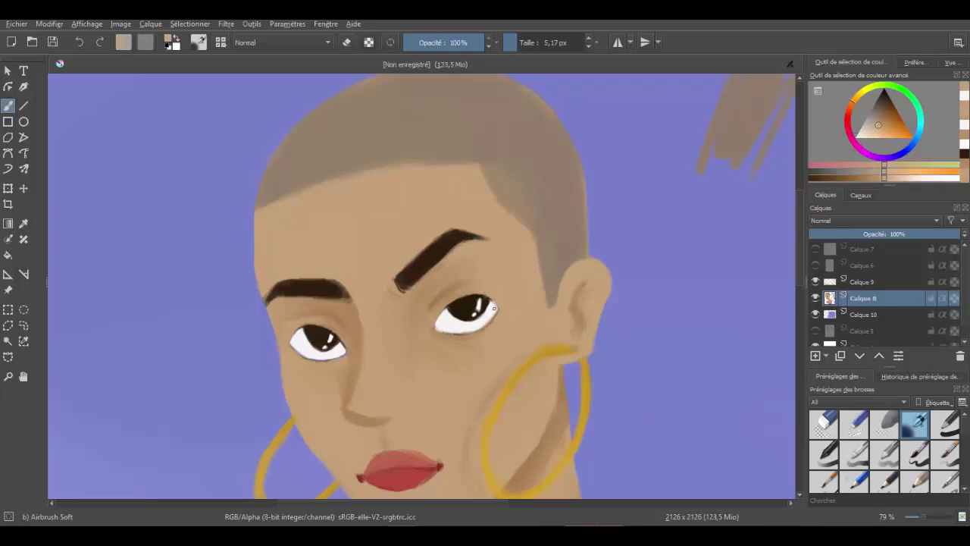
left_click(494, 303, "ctrl")
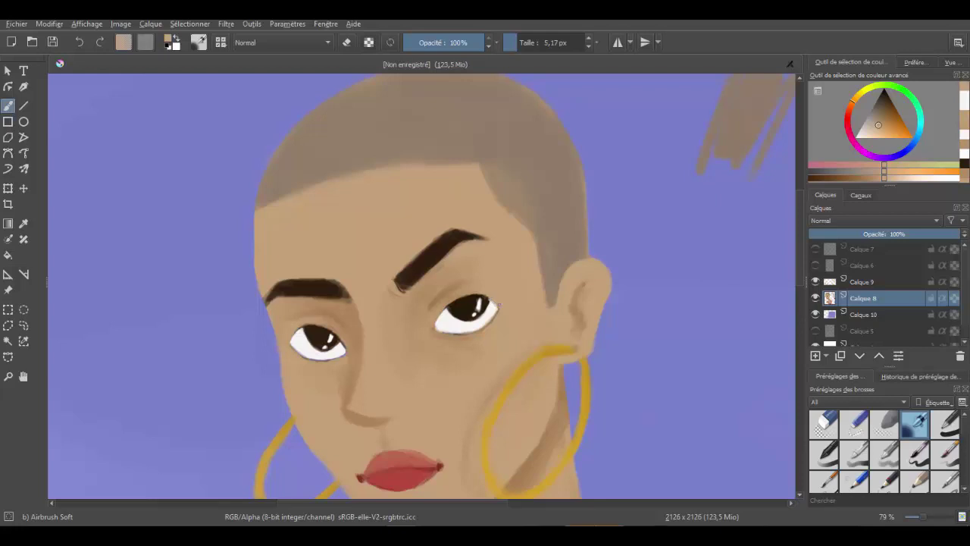
left_click(492, 303, "ctrl")
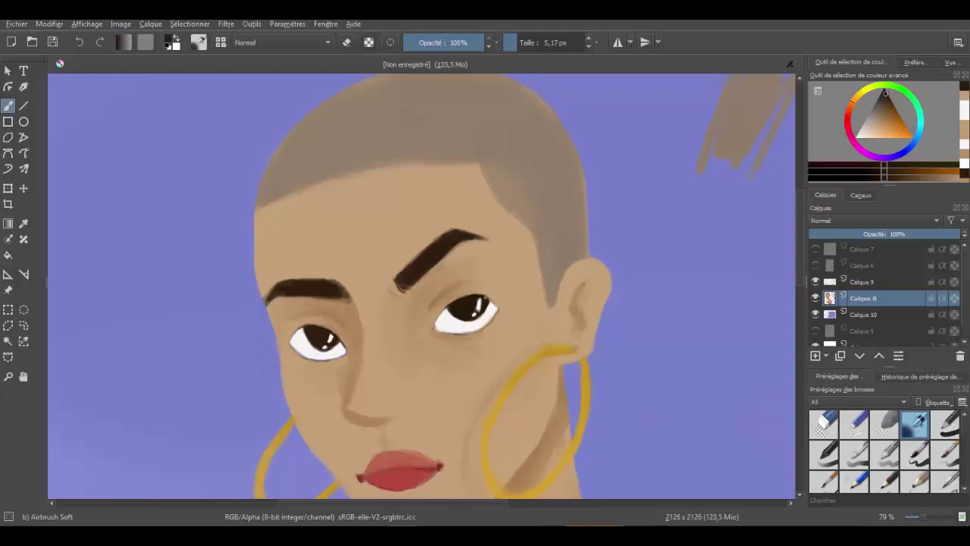
left_click_drag(454, 355, 485, 334)
Airbrush soft tan shading down the face and lighten the shading at the nose tip
left_click(433, 313, "ctrl")
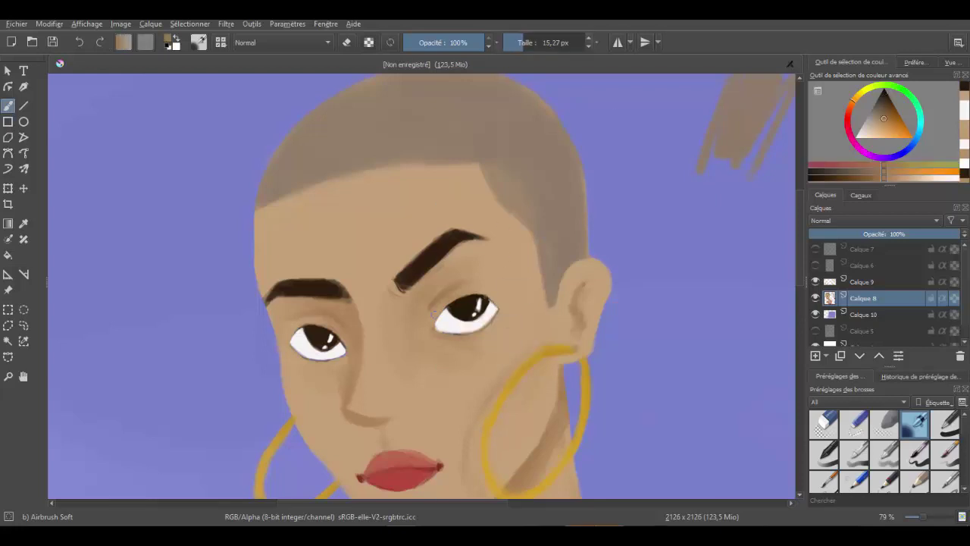
left_click_drag(446, 278, 471, 256)
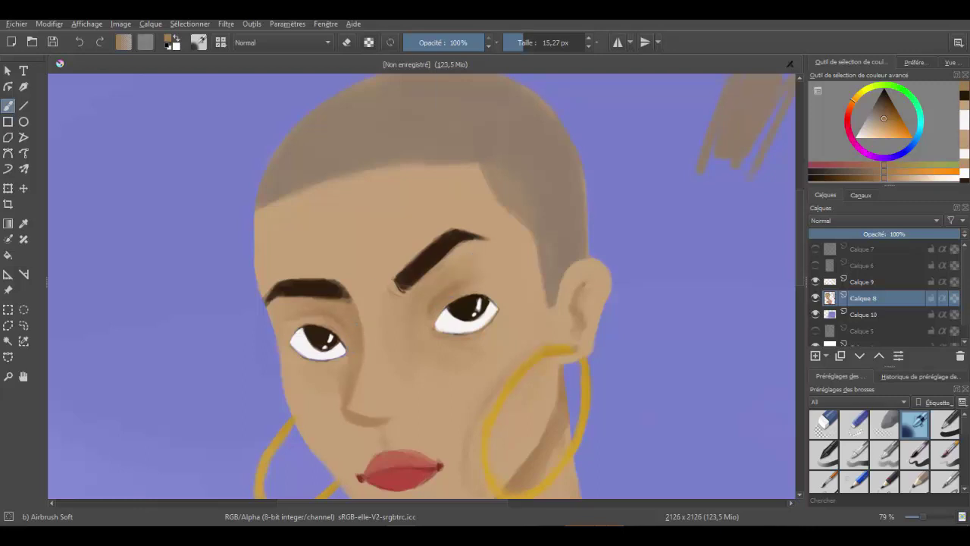
scroll(345, 364, "down", 3)
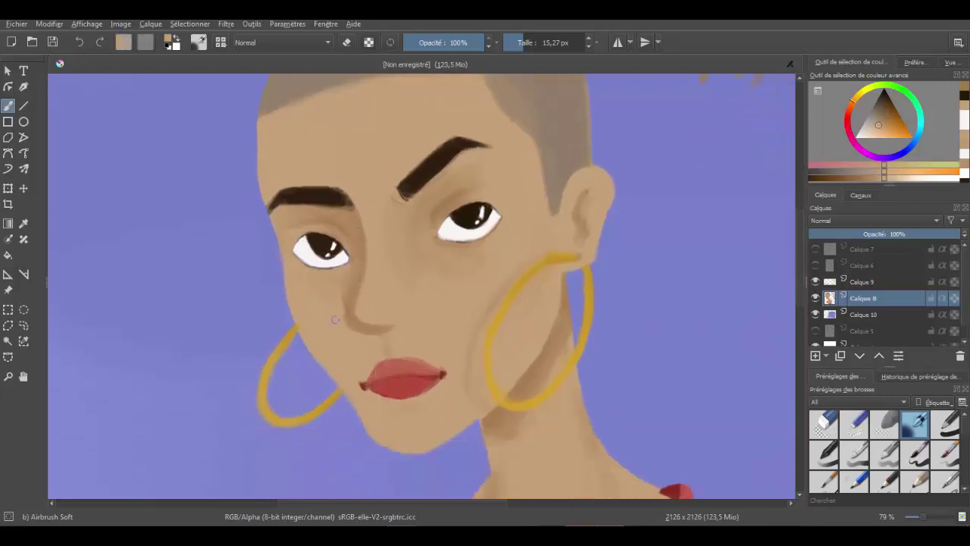
left_click_drag(345, 323, 367, 329)
left_click(419, 289, "ctrl")
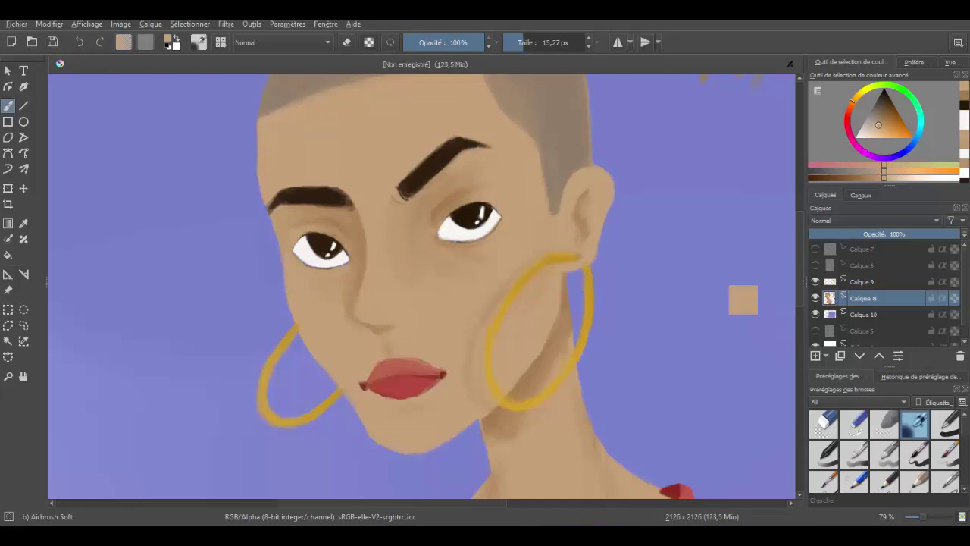
left_click(407, 293, "ctrl")
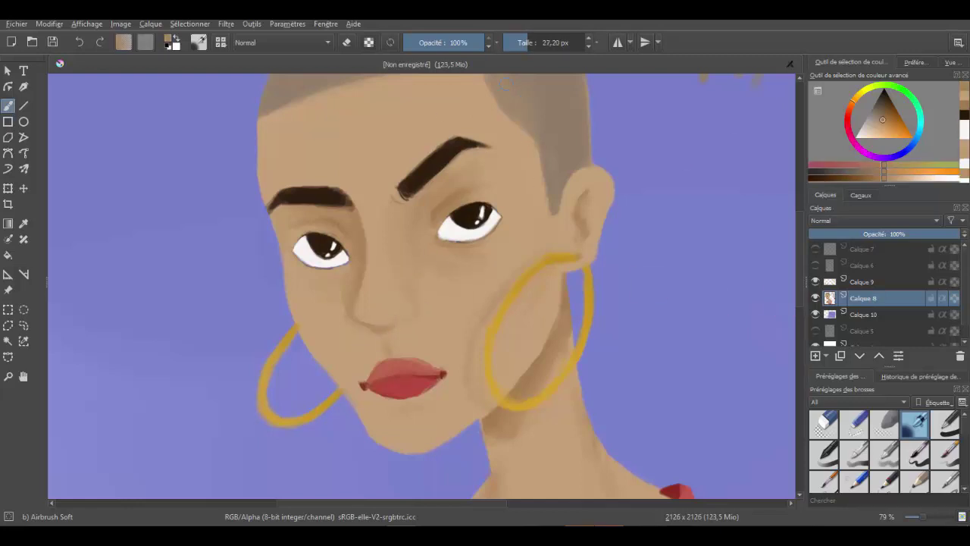
left_click_drag(416, 298, 415, 300)
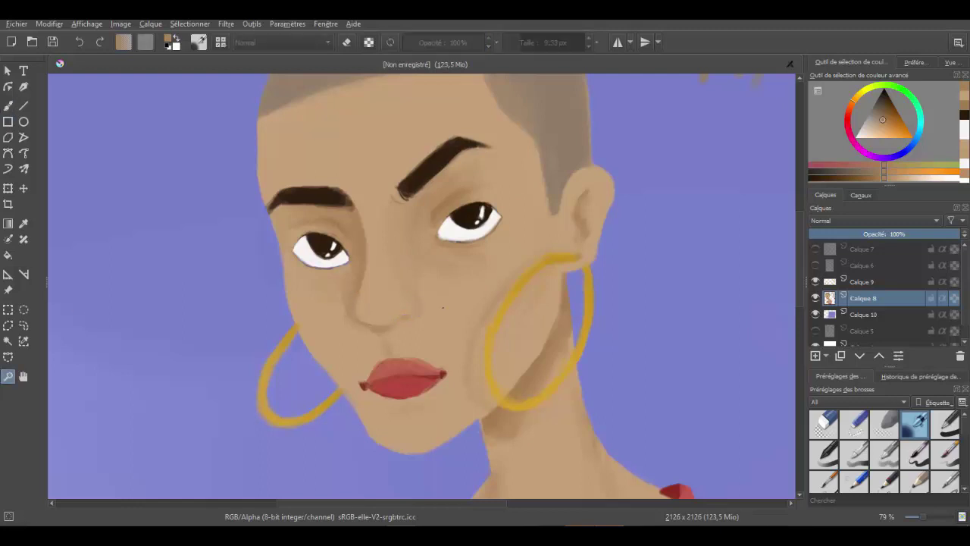
left_click_drag(421, 288, 421, 333)
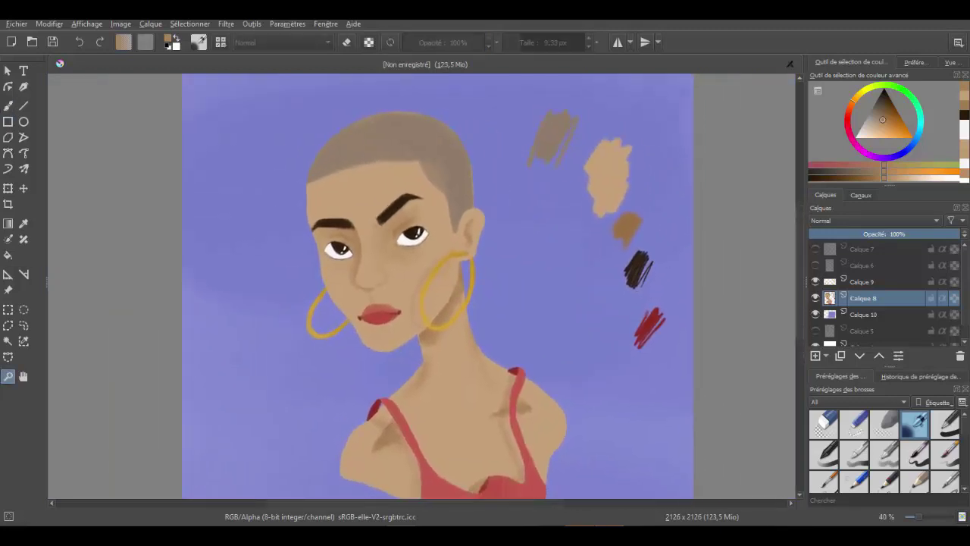
With a larger airbrush, dab sampled lighter skin tones onto the chin and neck
key("b")
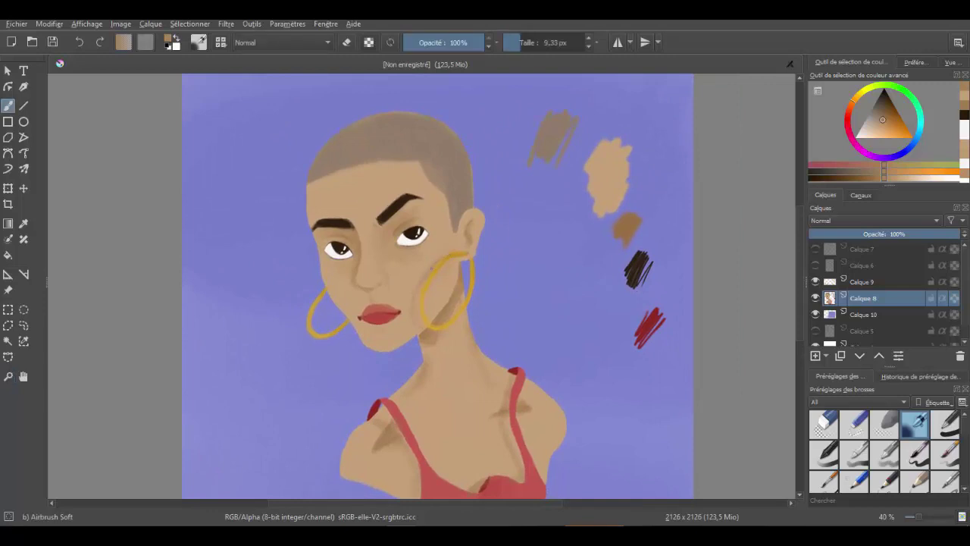
left_click(443, 310, "ctrl")
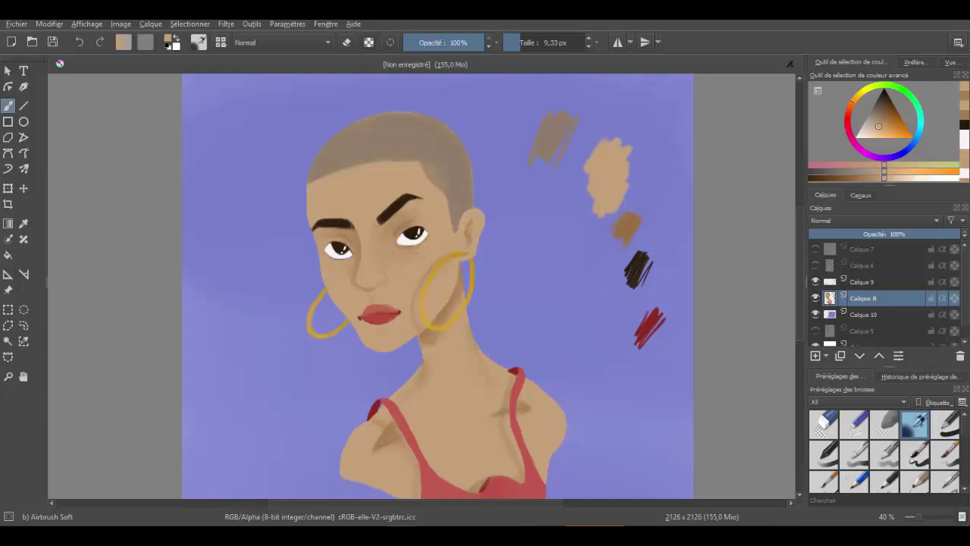
key("bracketright")
key("bracketright")
key("bracketright")
left_click(639, 271, "ctrl")
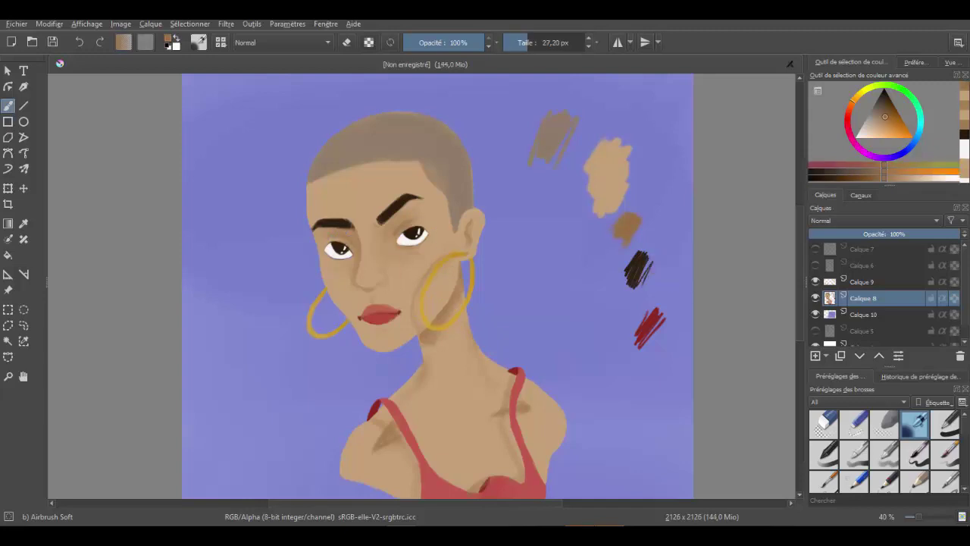
left_click(355, 286, "ctrl")
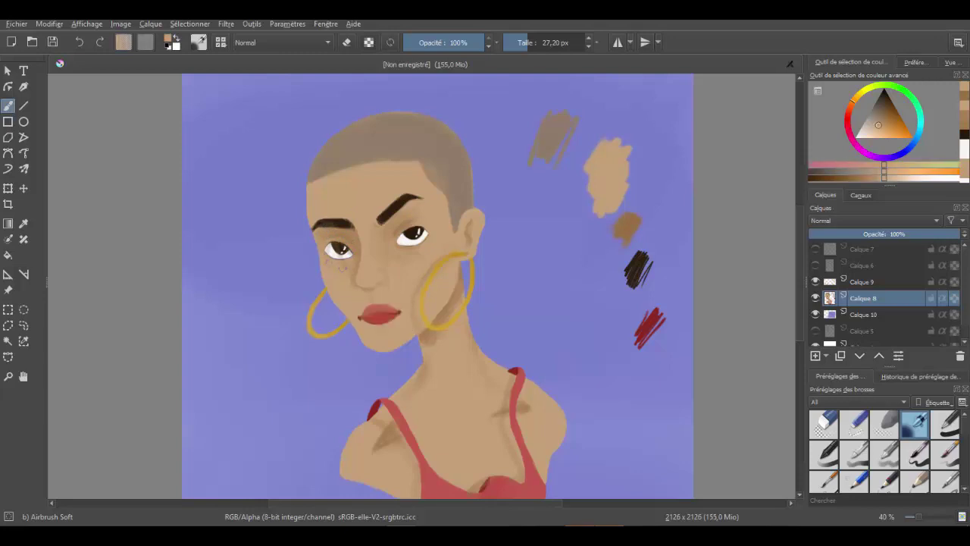
left_click(362, 203, "ctrl")
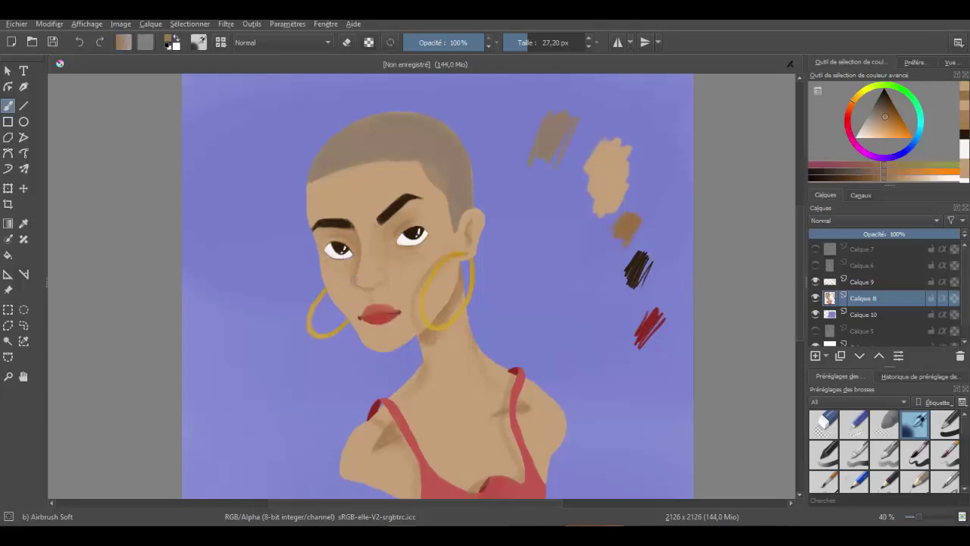
left_click(391, 338)
left_click(452, 407)
Reduce the brush size, sample lighter greyer skin tones, and make Calque 9 active
left_click(569, 179, "ctrl")
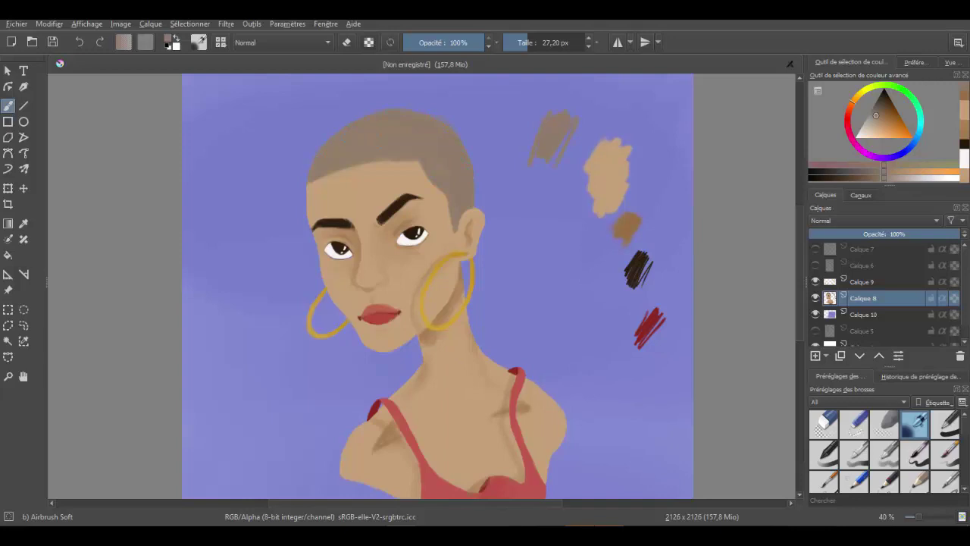
key("e")
key("e")
left_click_drag(485, 237, 454, 236)
left_click(458, 228, "ctrl")
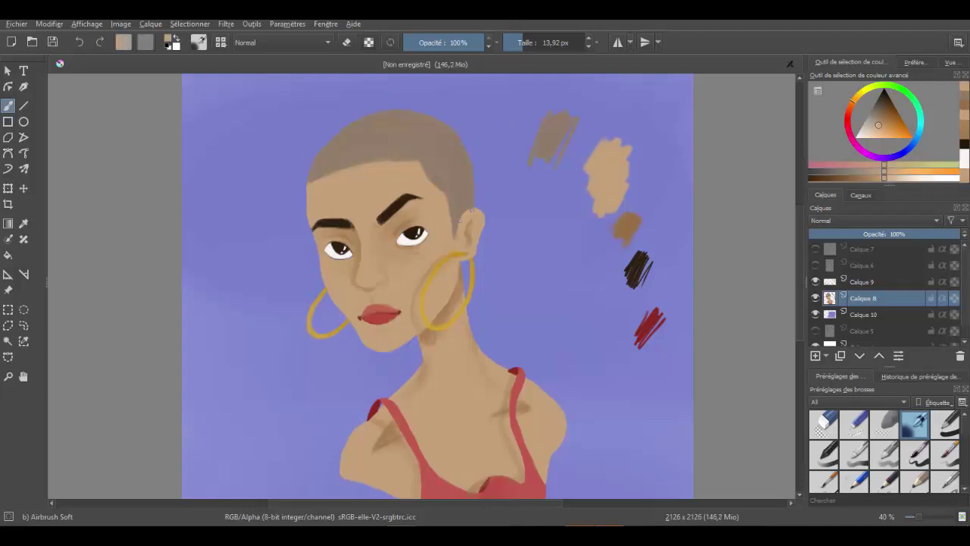
left_click(505, 214, "ctrl")
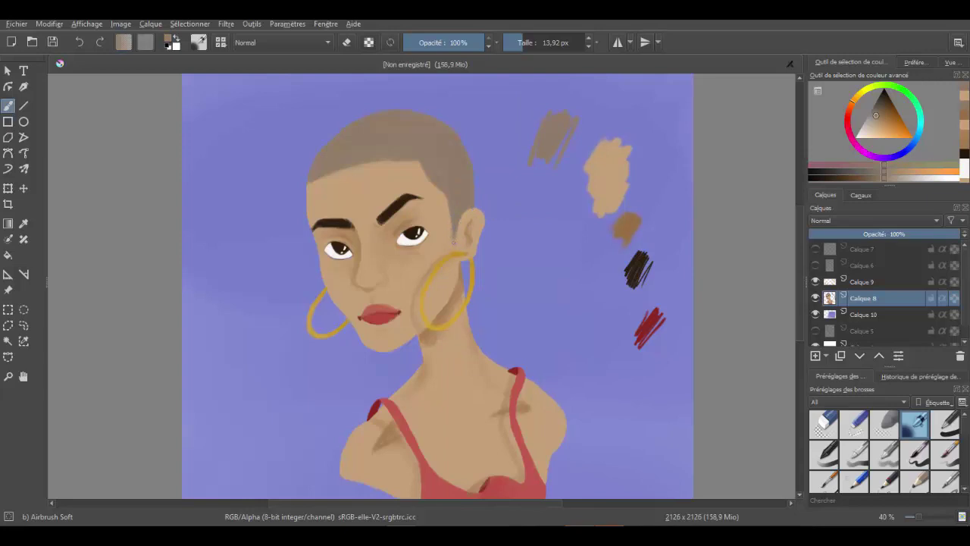
left_click(458, 242, "ctrl")
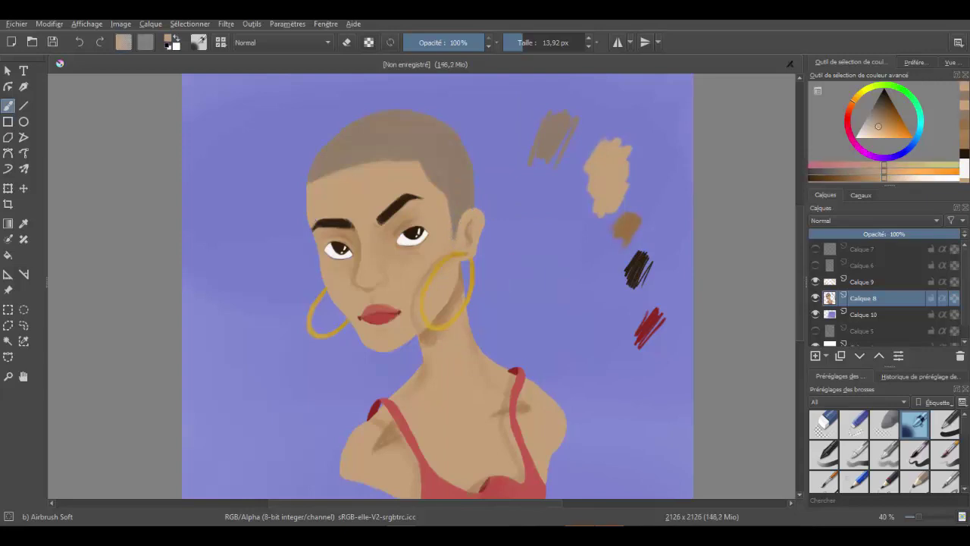
key("Page_Up")
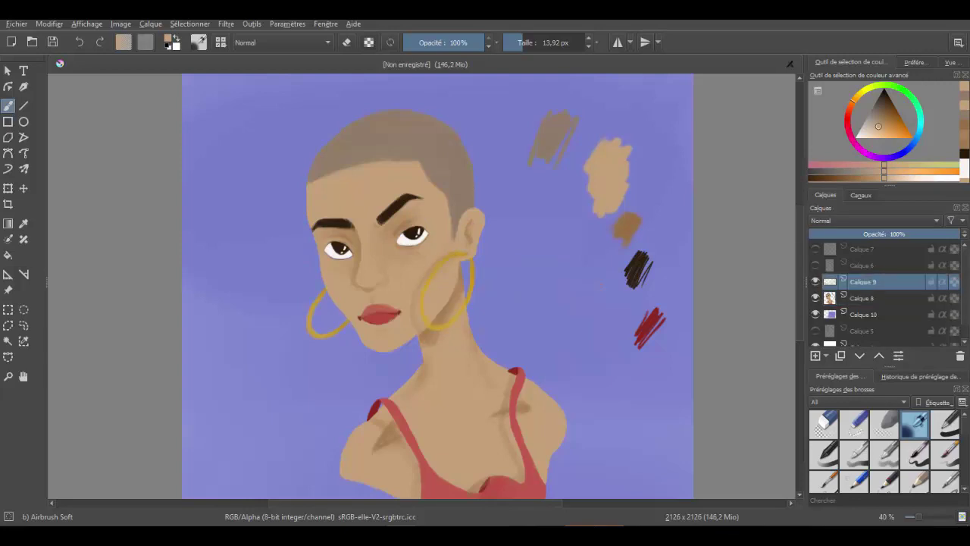
Take the lips' deep rose-red as paint colour with the airbrush enlarged to 23.32 px
key("e")
left_click(371, 318, "ctrl")
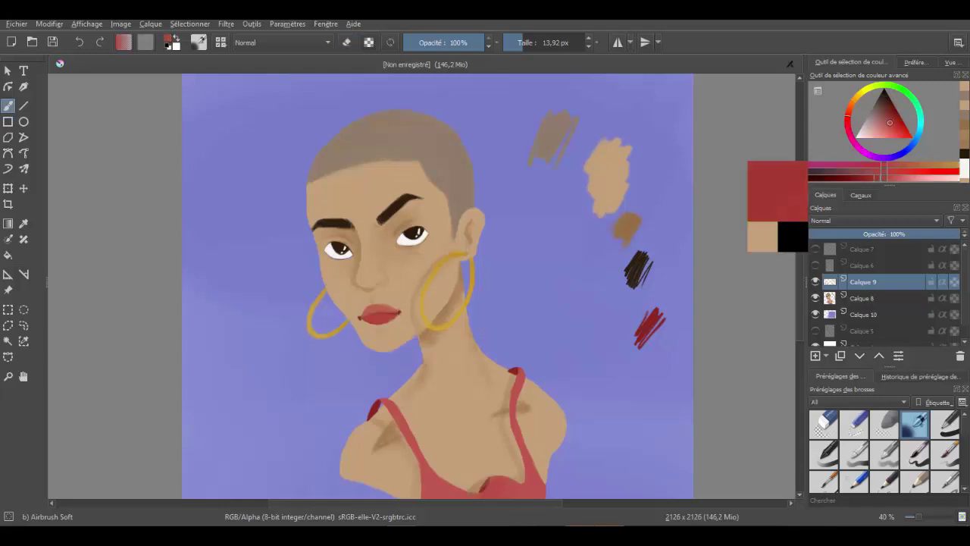
key("e")
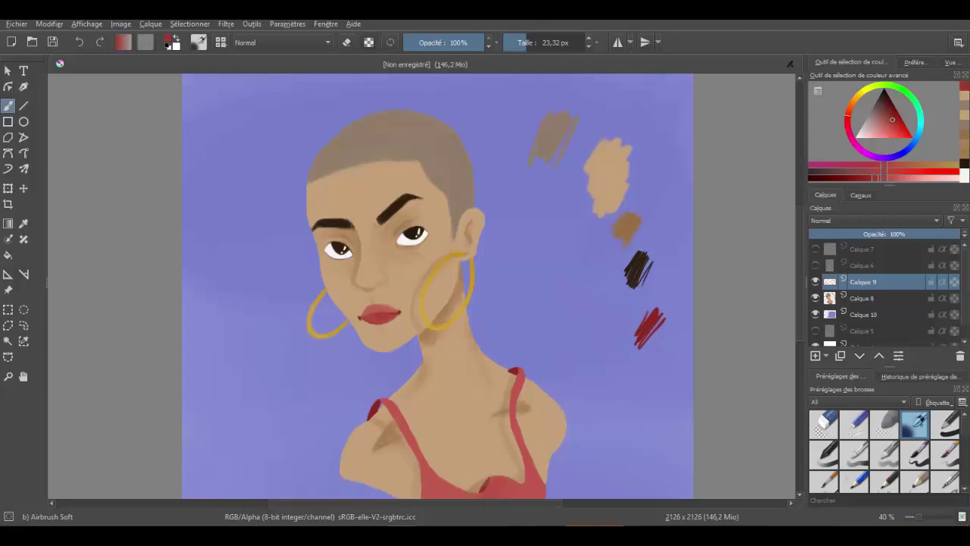
left_click(381, 313, "ctrl")
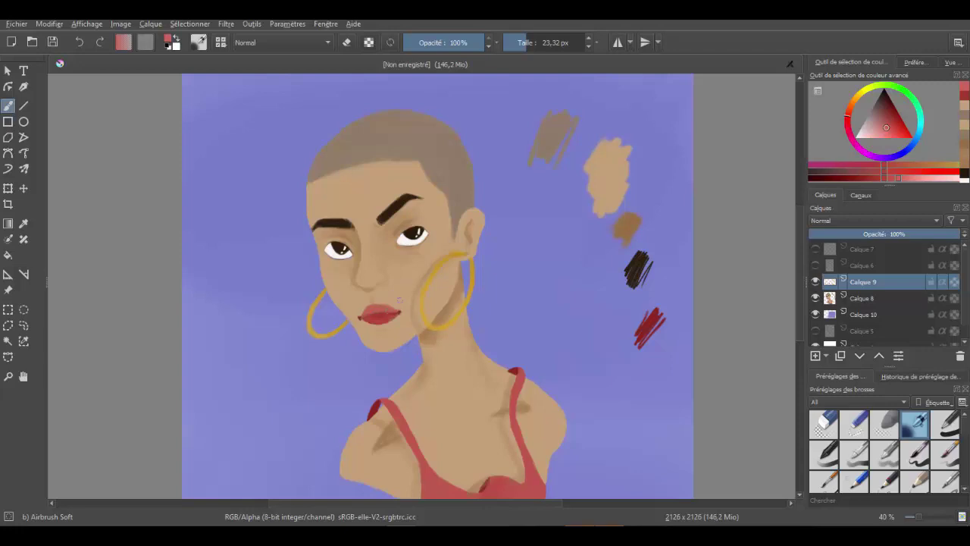
Nudge the portrait layers down, add layer Calque 11, and set a blue-violet airbrush about 106 px
key("ctrl+minus")
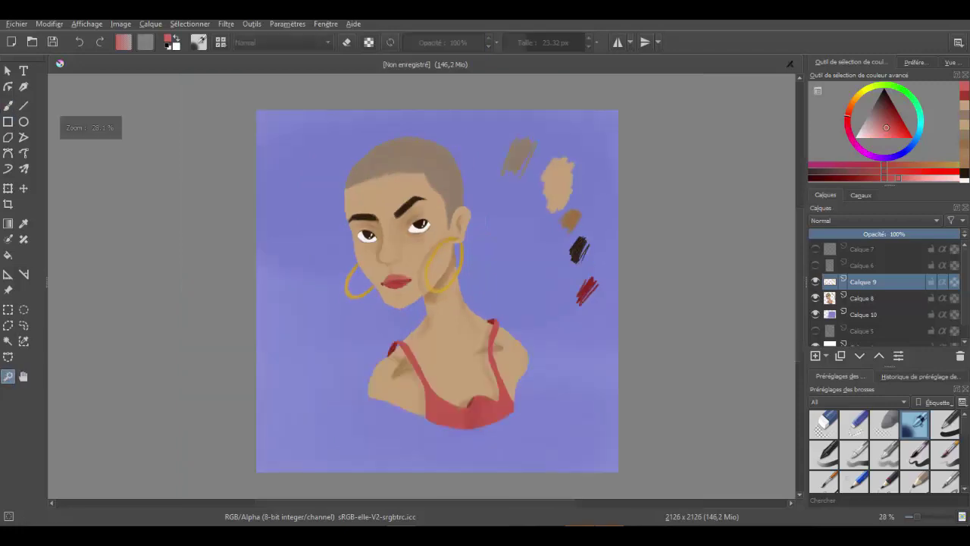
key("t")
key("Page_Down")
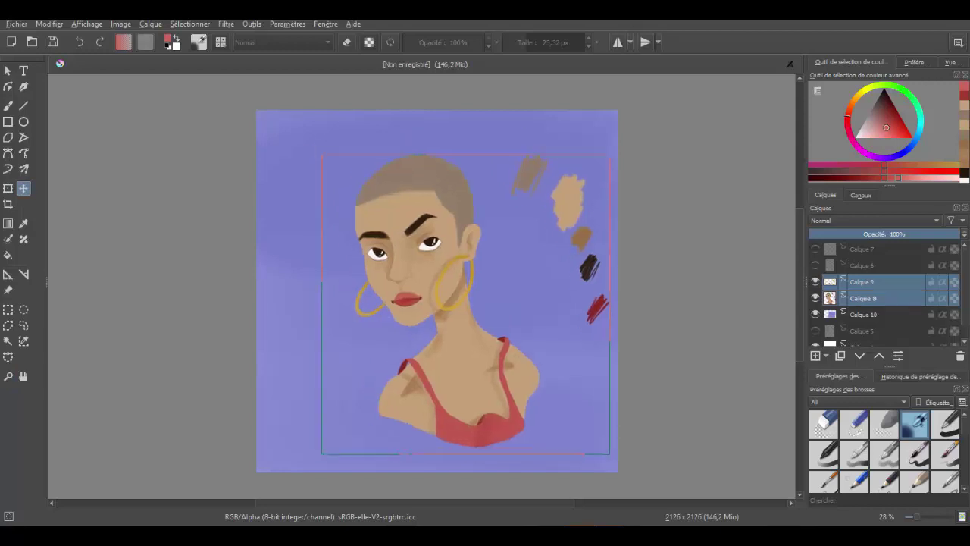
left_click_drag(352, 304, 349, 314)
key("Insert")
key("b")
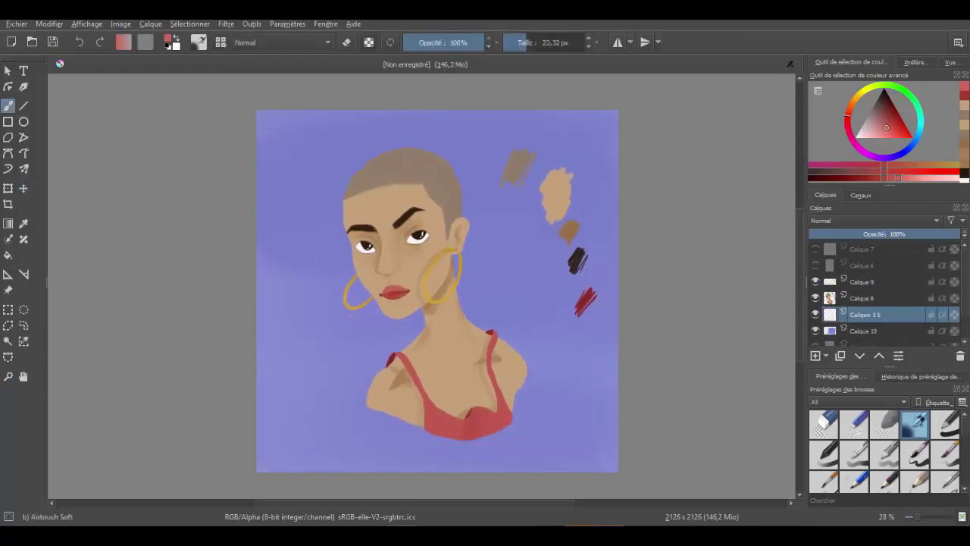
left_click(591, 197, "ctrl")
left_click_drag(591, 197, 652, 197)
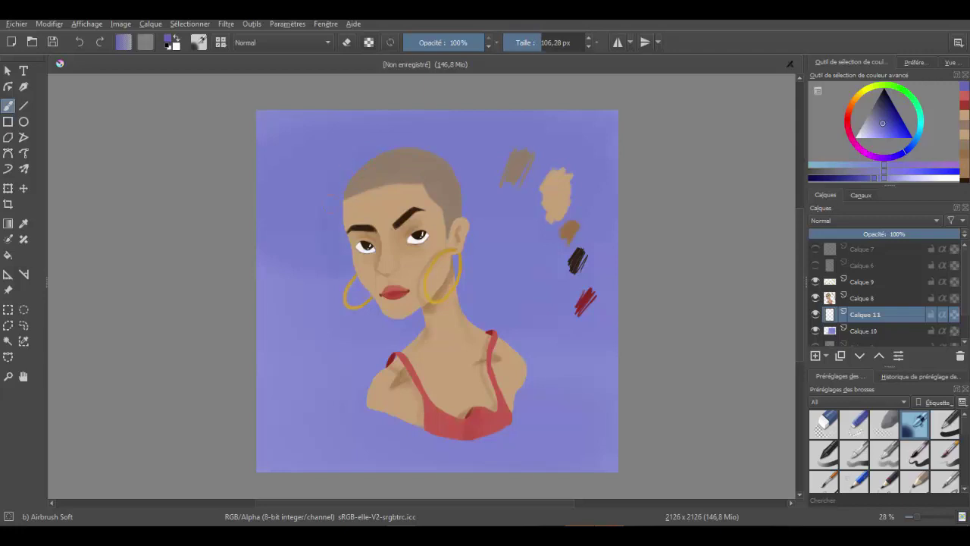
Airbrush a soft darker shadow left of the bust and along the left cheek edge
left_click_drag(401, 349, 353, 411)
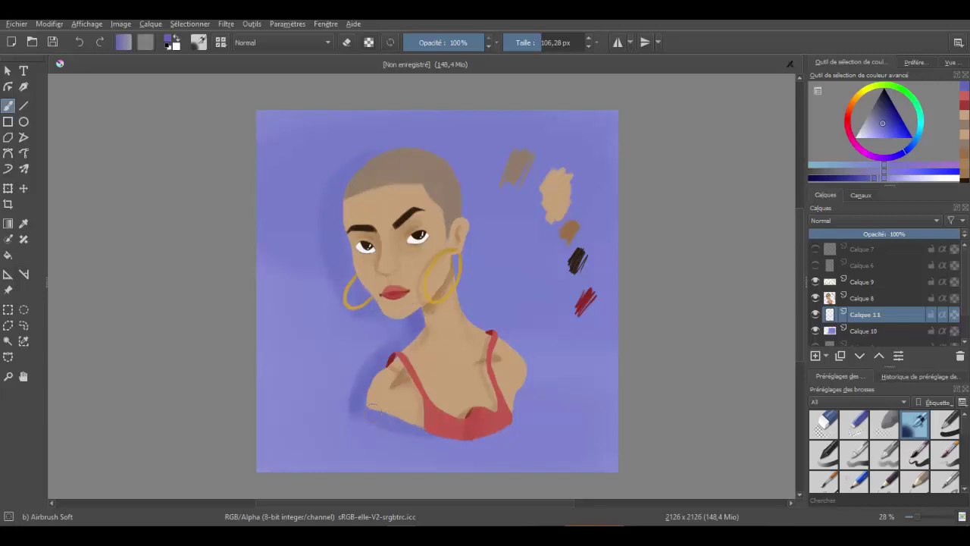
left_click_drag(364, 388, 346, 416)
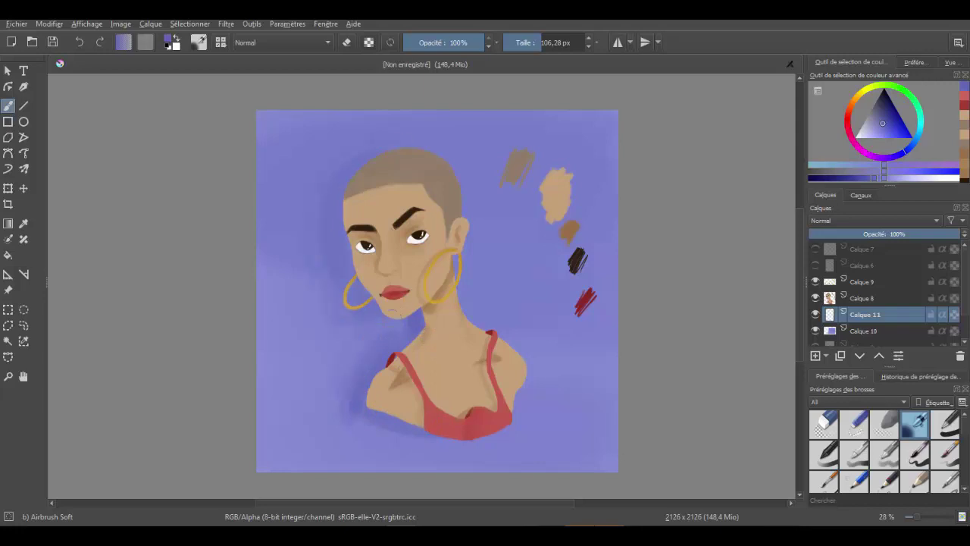
mouse_move(379, 432)
left_mouse_down()
mouse_move(381, 371)
mouse_move(351, 402)
left_mouse_up()
left_click(384, 413, "ctrl")
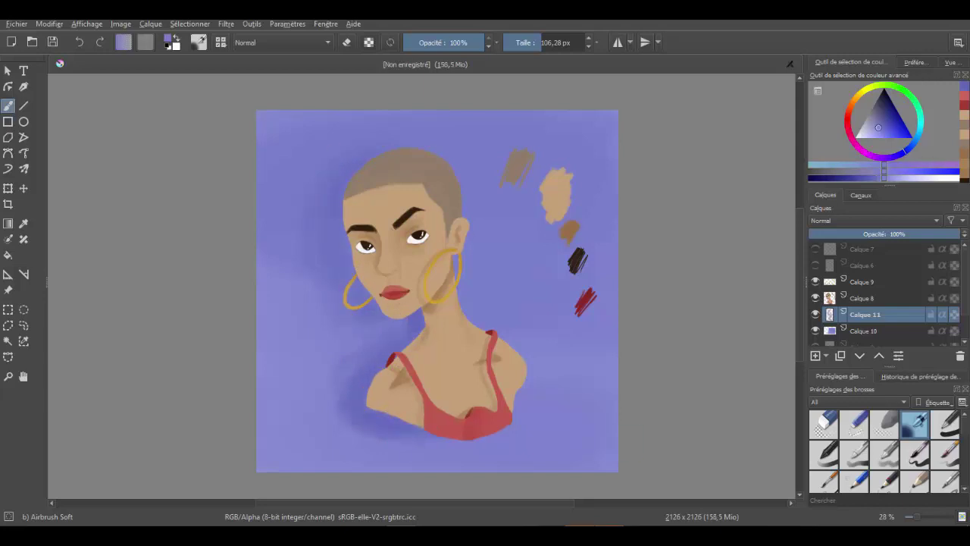
left_click(410, 421, "ctrl")
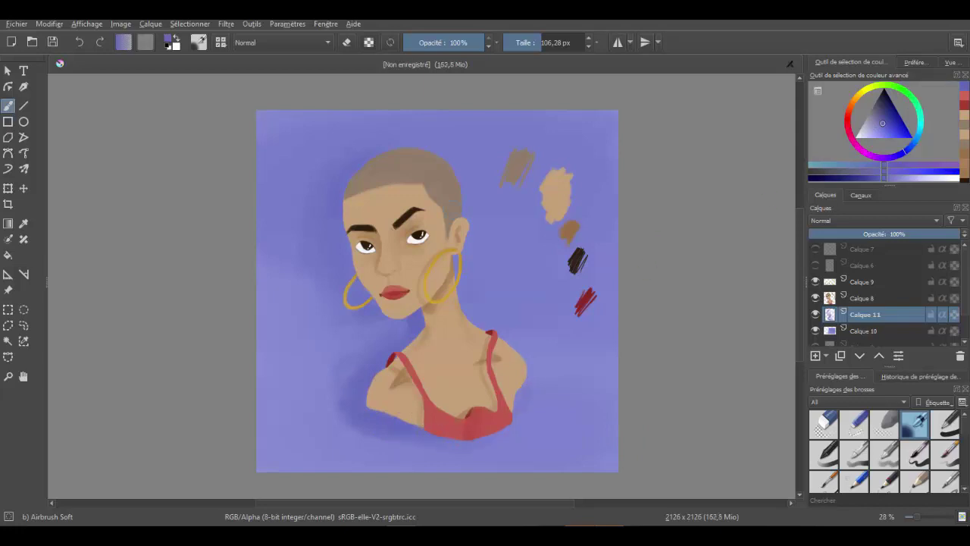
left_click_drag(348, 241, 348, 274)
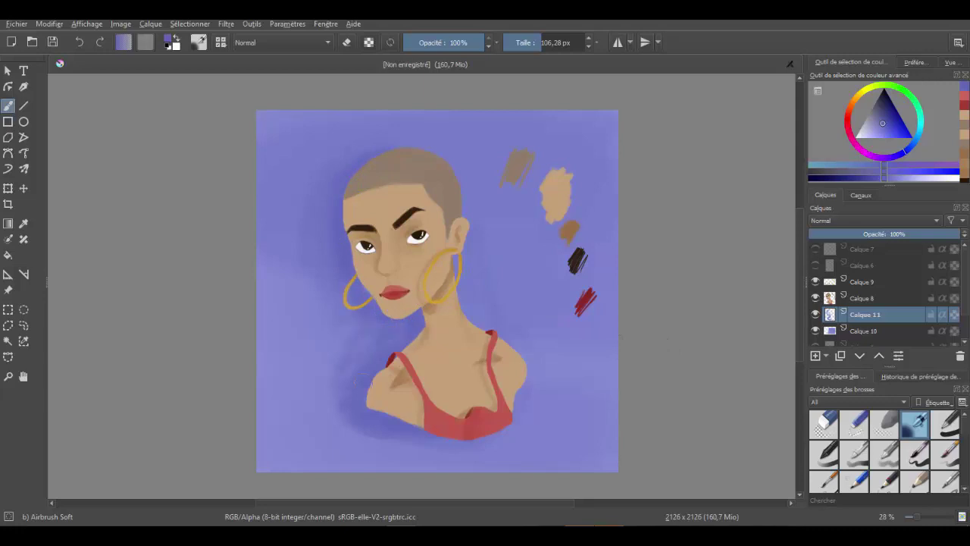
Spread a faint greyish-blue shadow around the figure, then pick a skin tan on Calque 8
left_click(371, 364, "ctrl")
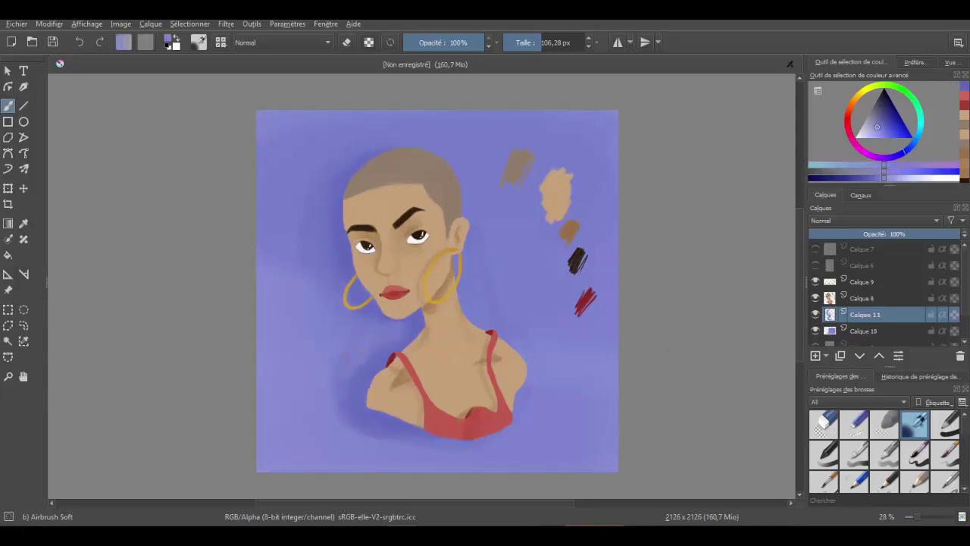
left_click_drag(356, 364, 349, 417)
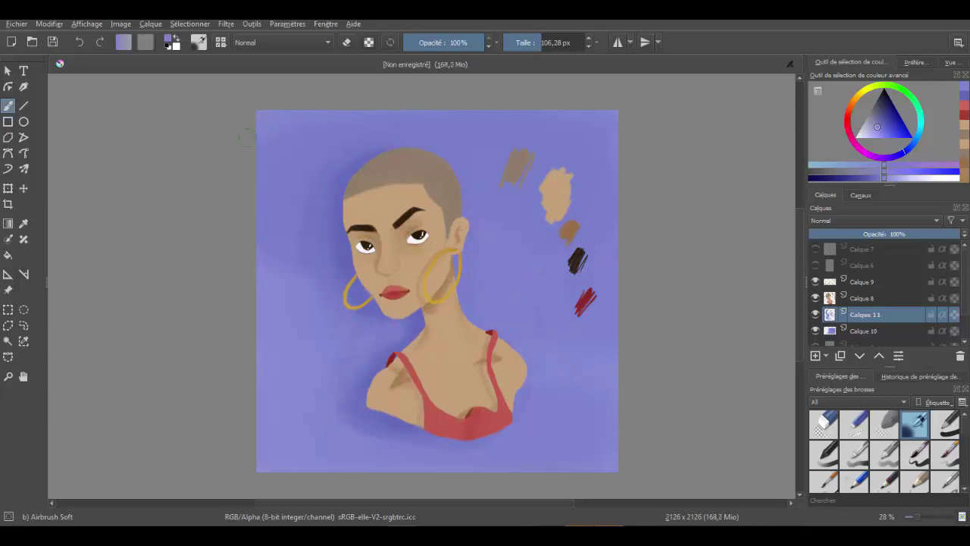
left_click_drag(297, 112, 559, 277)
left_click(482, 356, "ctrl")
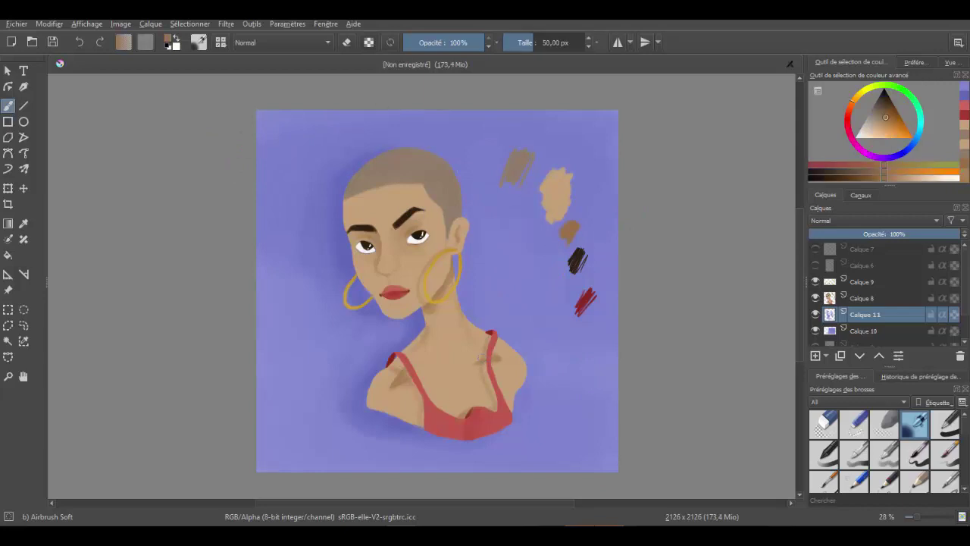
key("Page_Up")
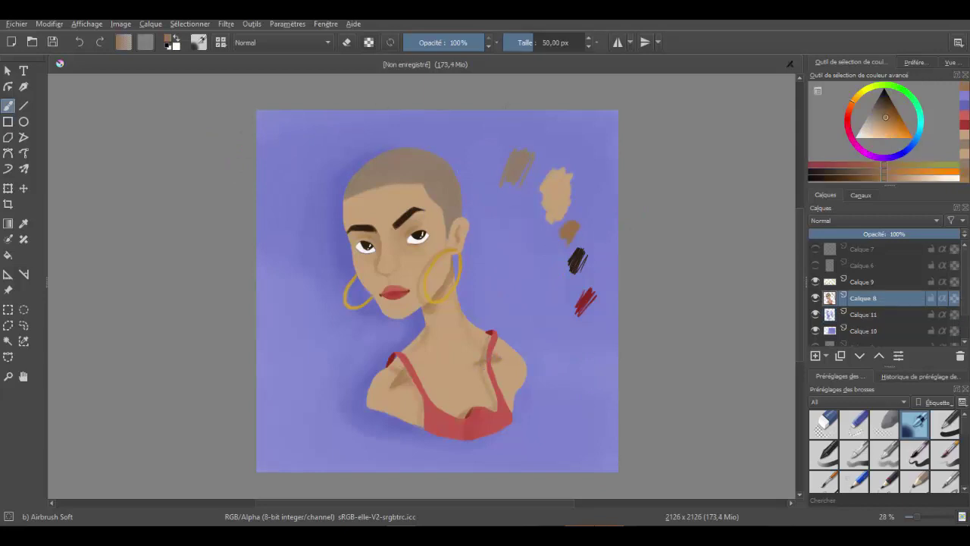
Airbrush soft tan skin tones across the chest, sampling colours from the painting
left_click_drag(472, 364, 413, 368)
left_click(401, 404, "ctrl")
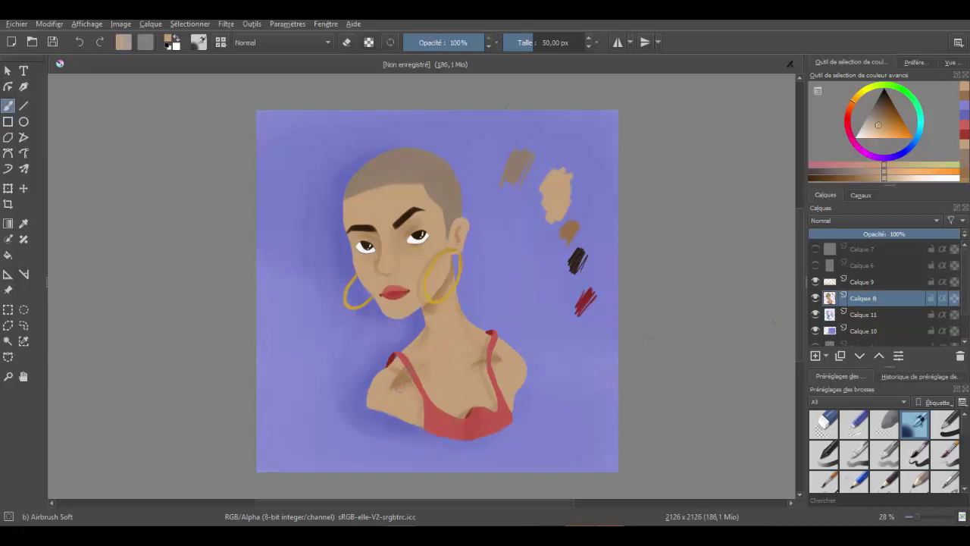
left_click(473, 424, "ctrl")
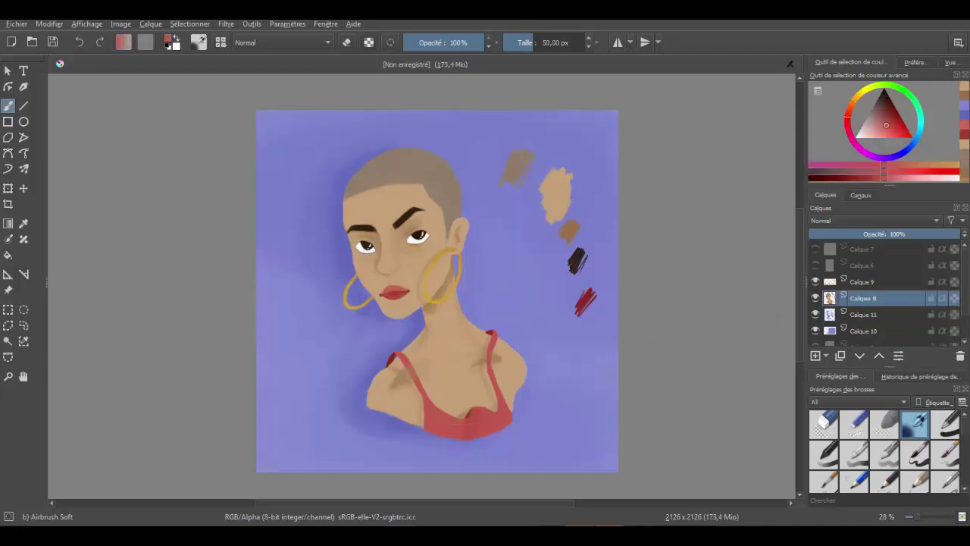
left_click_drag(474, 425, 436, 424)
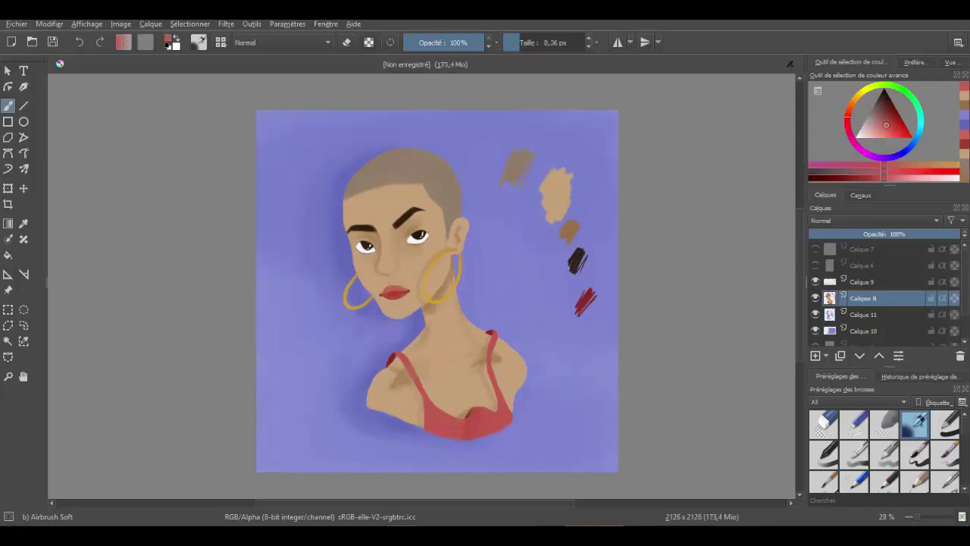
left_click(570, 227, "ctrl")
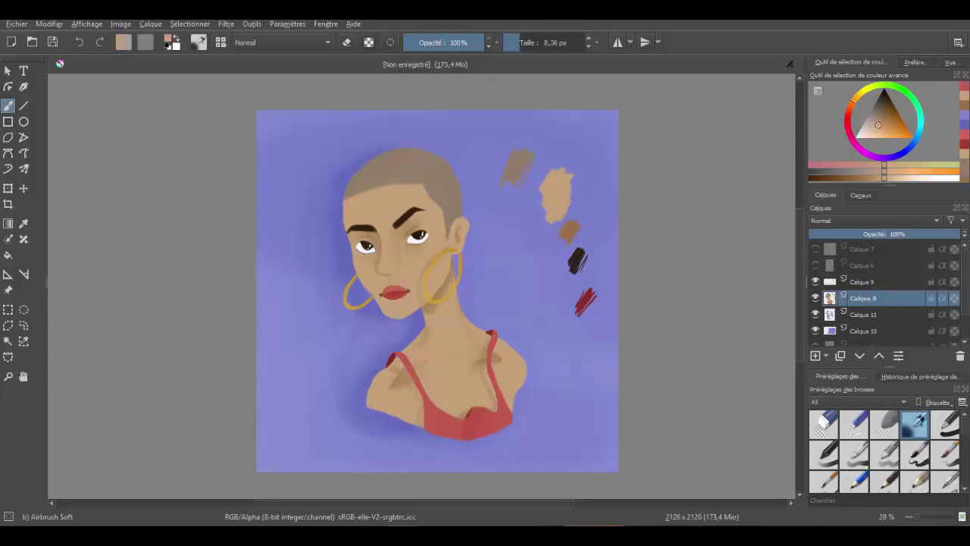
left_click_drag(419, 363, 455, 362)
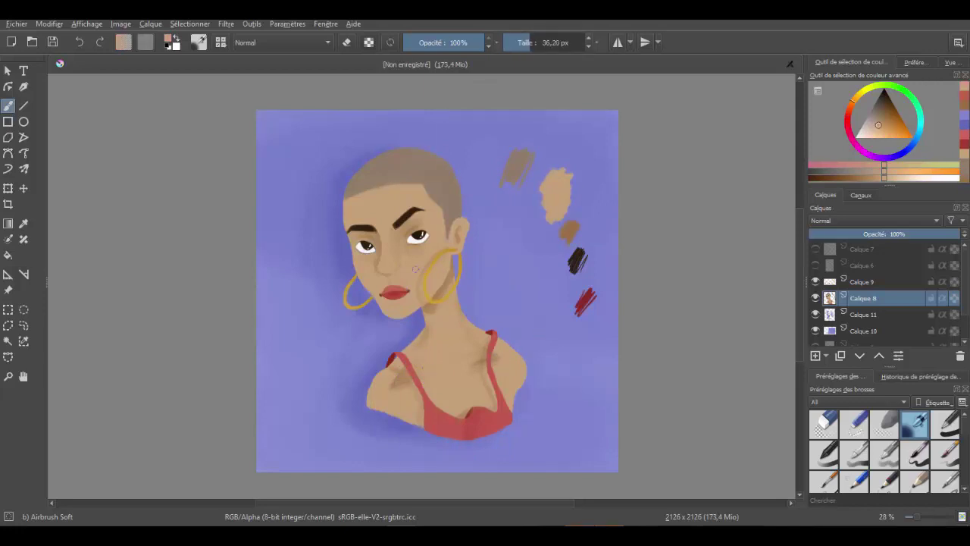
Shade the neck with a darker sampled tan and dab darker red on the right strap
left_click(568, 231, "ctrl")
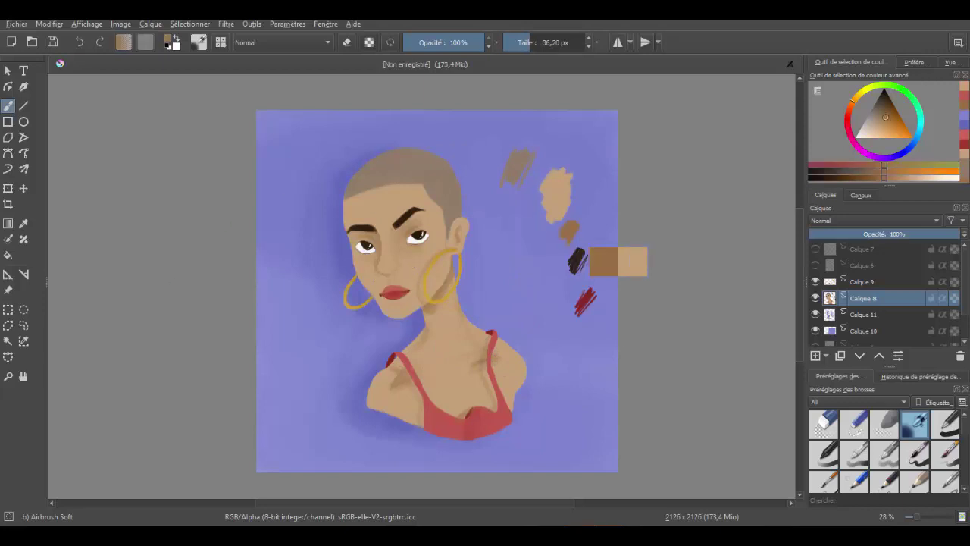
mouse_move(458, 360)
left_mouse_down()
mouse_move(485, 360)
mouse_move(480, 351)
mouse_move(418, 362)
left_mouse_up()
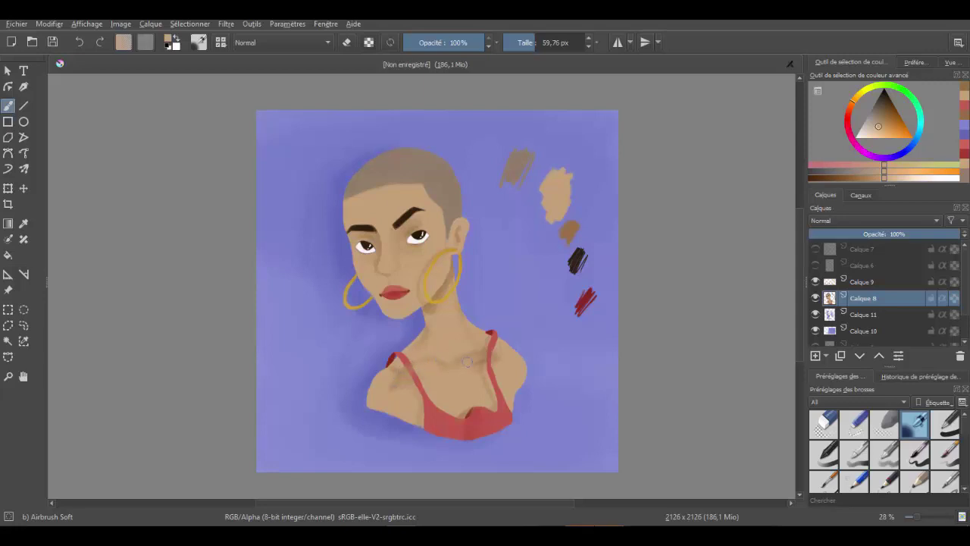
left_click_drag(467, 362, 464, 356)
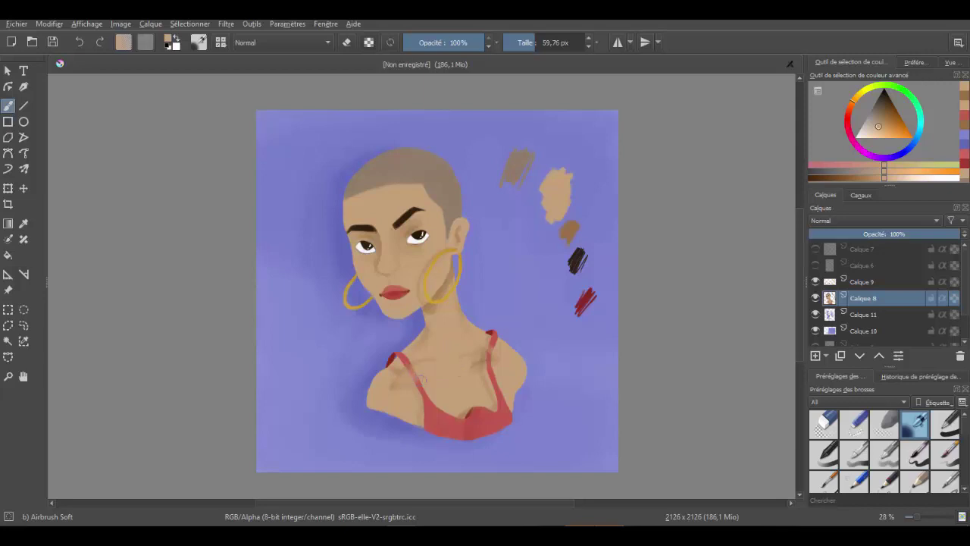
left_click(425, 378, "ctrl")
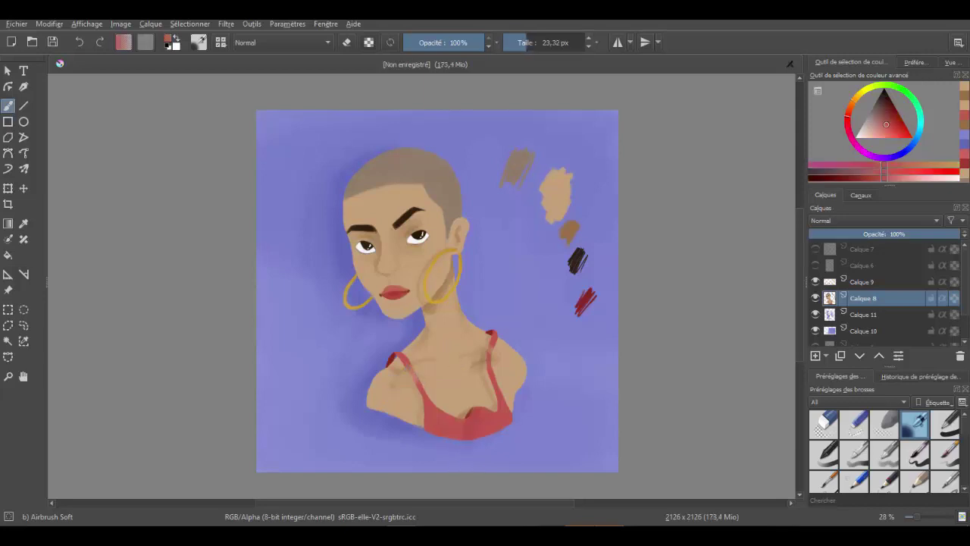
left_click(492, 350)
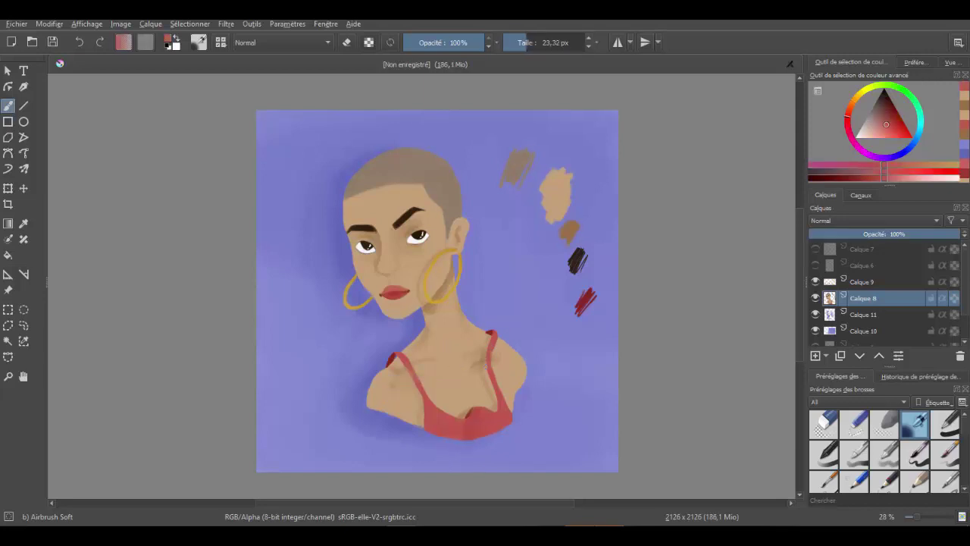
left_click(485, 350, "ctrl")
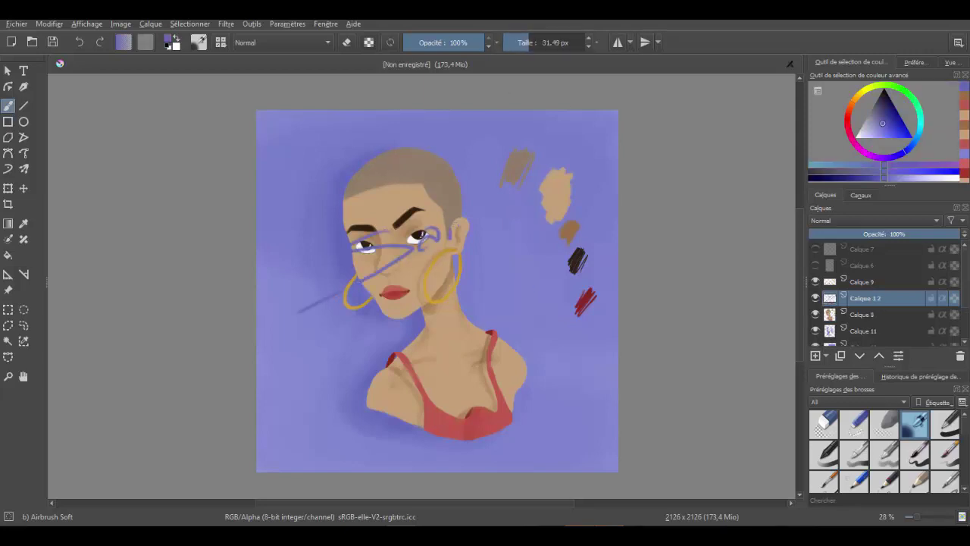
Write a first blue signature on a new layer, then shrink and tilt it lower right
left_click_drag(352, 247, 529, 203)
left_click_drag(424, 273, 485, 326)
key("t")
mouse_move(447, 265)
left_mouse_down()
mouse_move(493, 397)
mouse_move(444, 390)
left_mouse_up()
key("ctrl+t")
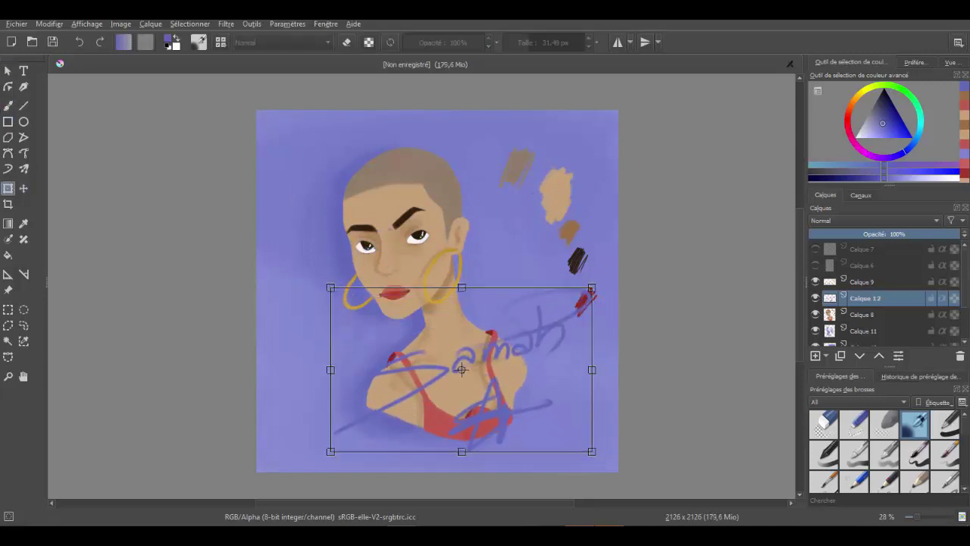
mouse_move(518, 452)
left_mouse_down()
mouse_move(474, 426)
mouse_move(554, 427)
mouse_move(584, 443)
left_mouse_up()
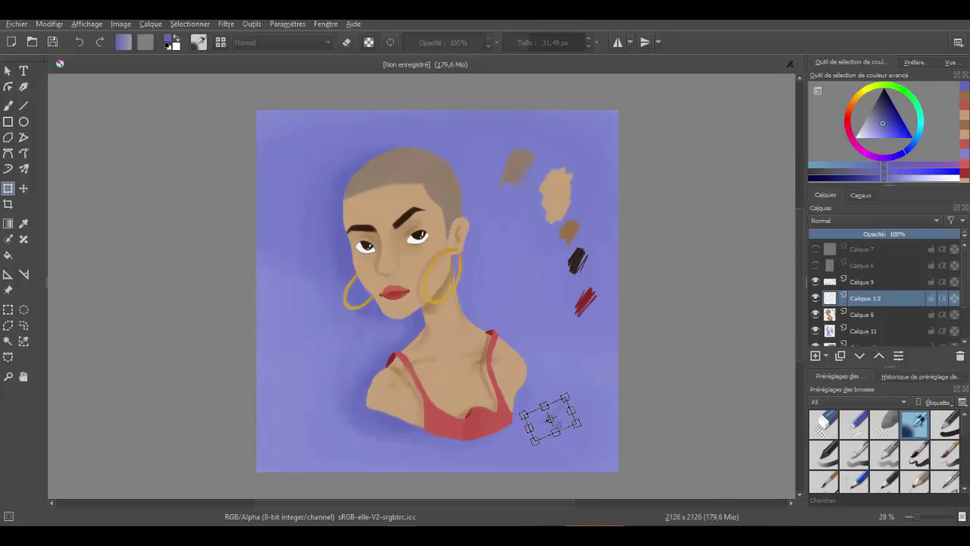
key("Return")
Rewrite the signature in a darker blue, undoing a stray stroke
left_click(850, 177)
key("b")
left_click_drag(257, 307, 445, 206)
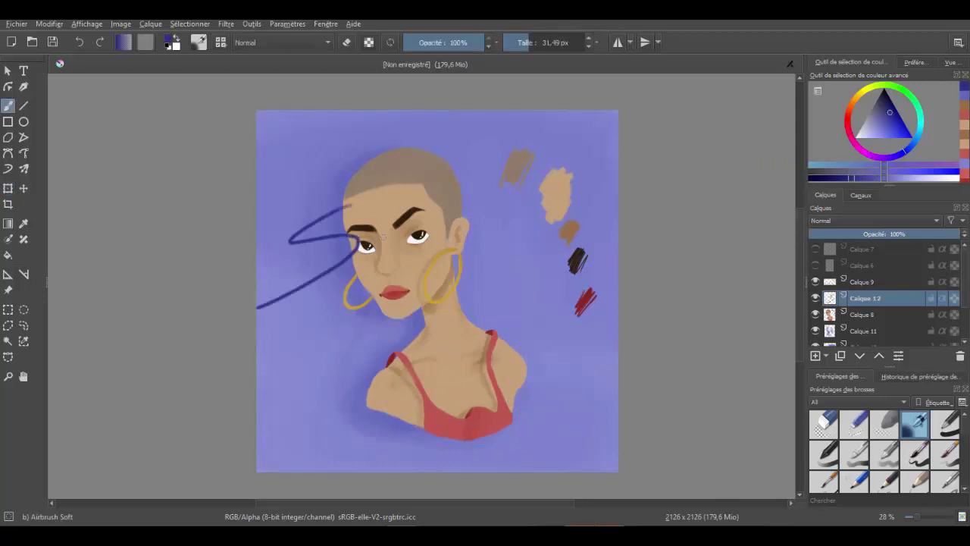
key("ctrl+z")
key("ctrl+z")
mouse_move(263, 283)
left_mouse_down()
mouse_move(387, 216)
mouse_move(453, 201)
mouse_move(504, 156)
left_mouse_up()
left_click_drag(391, 267, 455, 235)
Shrink and tilt the dark blue signature into place beside the shoulder at lower right
key("ctrl+t")
left_click_drag(350, 242, 454, 387)
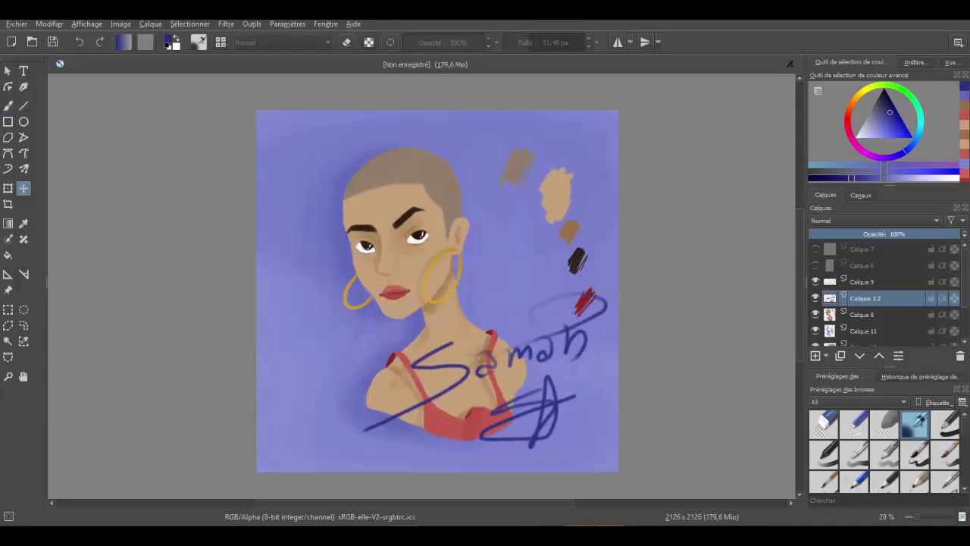
mouse_move(568, 320)
left_mouse_down()
mouse_move(407, 417)
mouse_move(539, 405)
mouse_move(582, 416)
left_mouse_up()
key("Return")
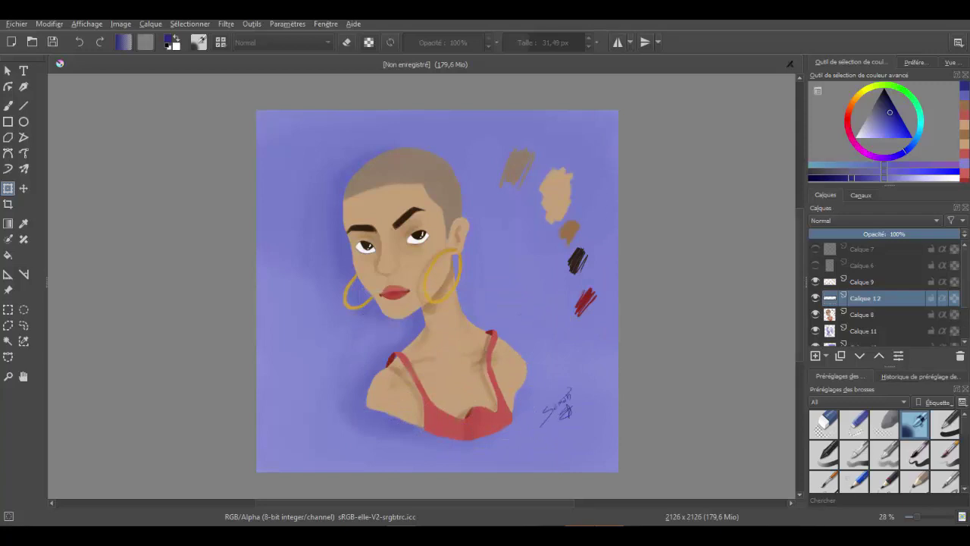
key("Page_Down")
Erase the colour test swatches at the upper right of the canvas
key("b")
key("e")
mouse_move(519, 167)
left_mouse_down()
mouse_move(565, 194)
mouse_move(580, 280)
mouse_move(651, 298)
left_mouse_up()
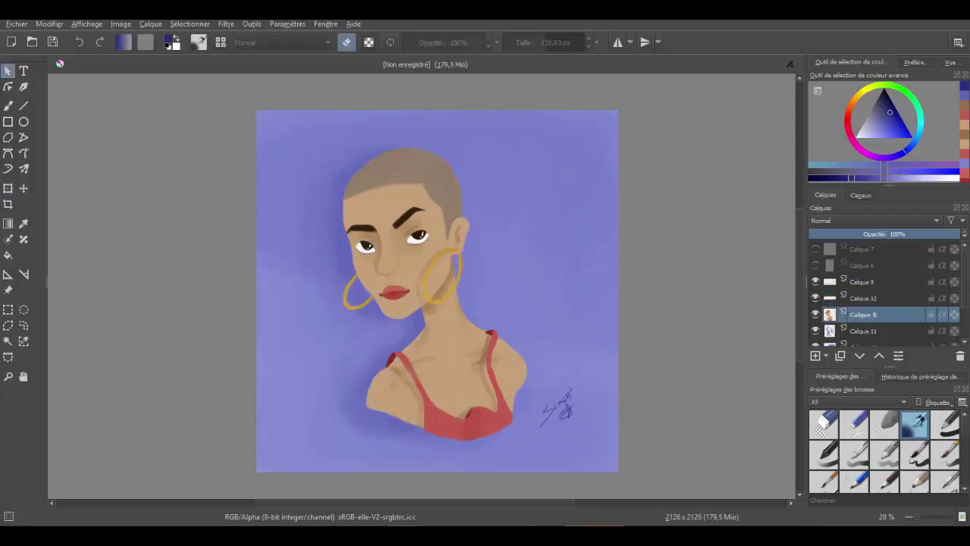
Select Calque 9, 12, 8 and 11 and nudge the figure slightly right and up
left_click(862, 282, "shift")
scroll(880, 303, "down", 1)
left_click(864, 314, "shift")
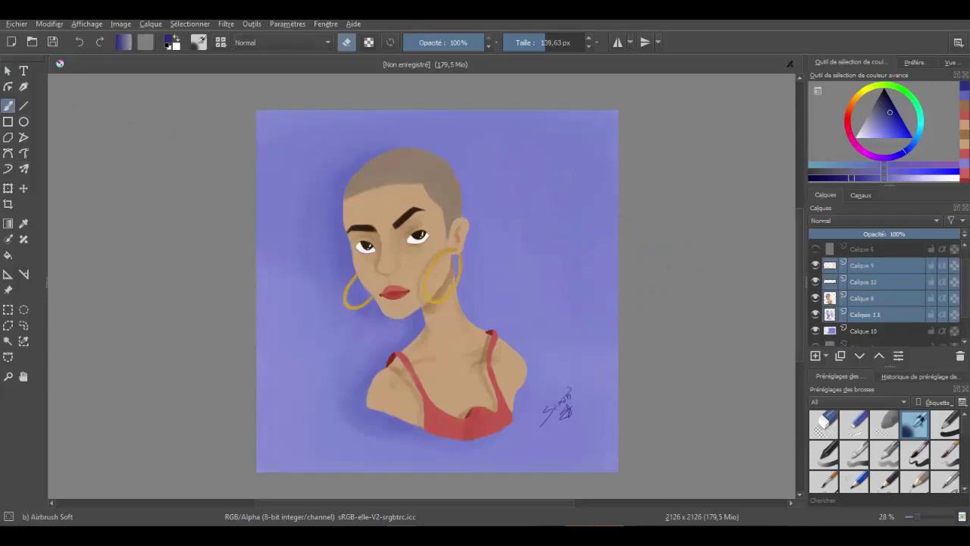
key("t")
left_click_drag(485, 304, 501, 298)
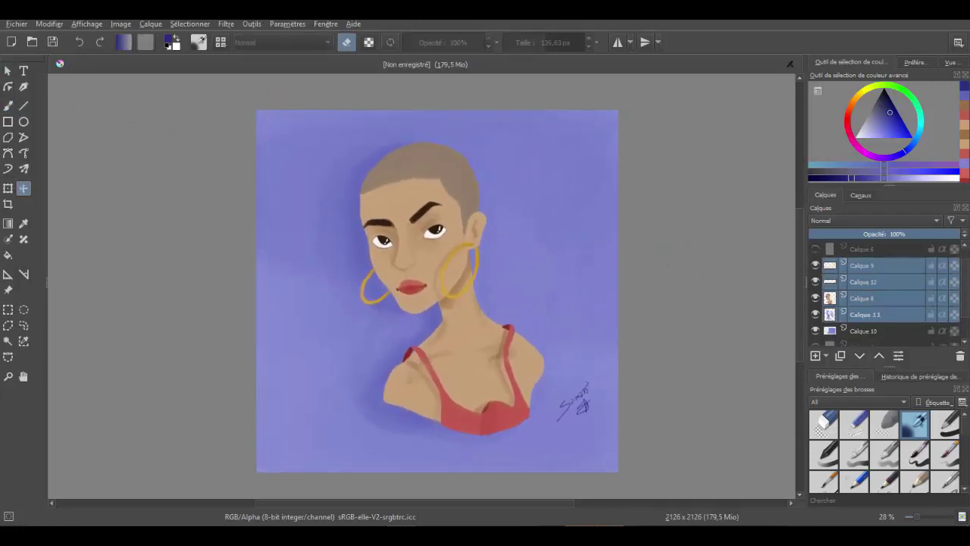